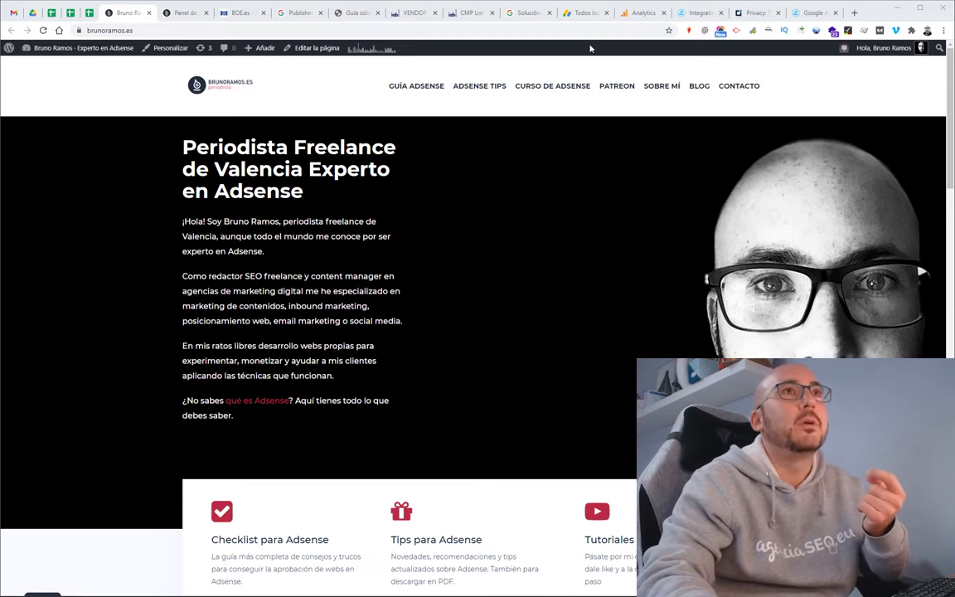
- Review the AdSense help article on publisher integration with the IAB TCF v2.0, including the note on whether publishers must use it
{"action": "left_click", "coordinate": [520, 15]}
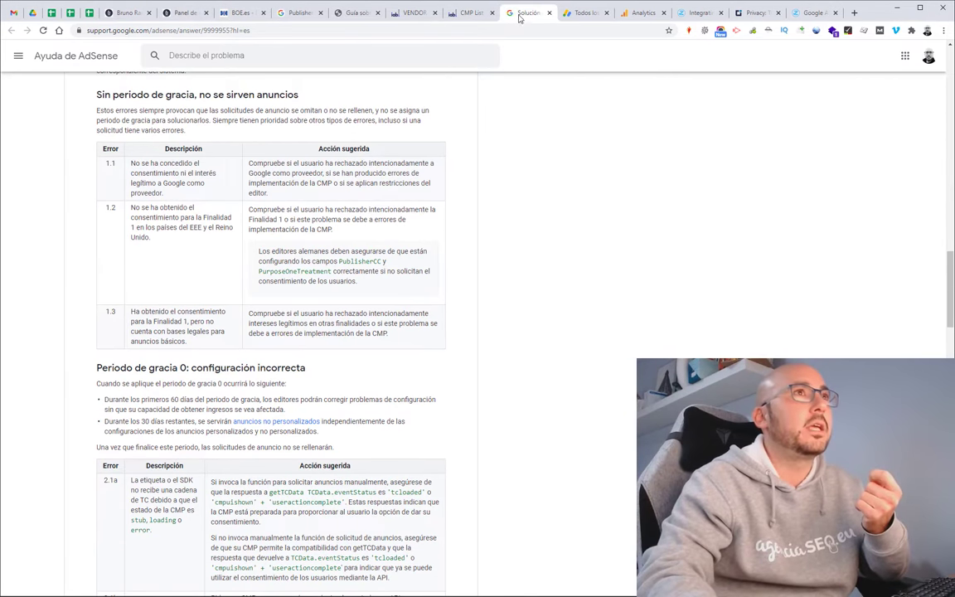
{"action": "left_click", "coordinate": [296, 12]}
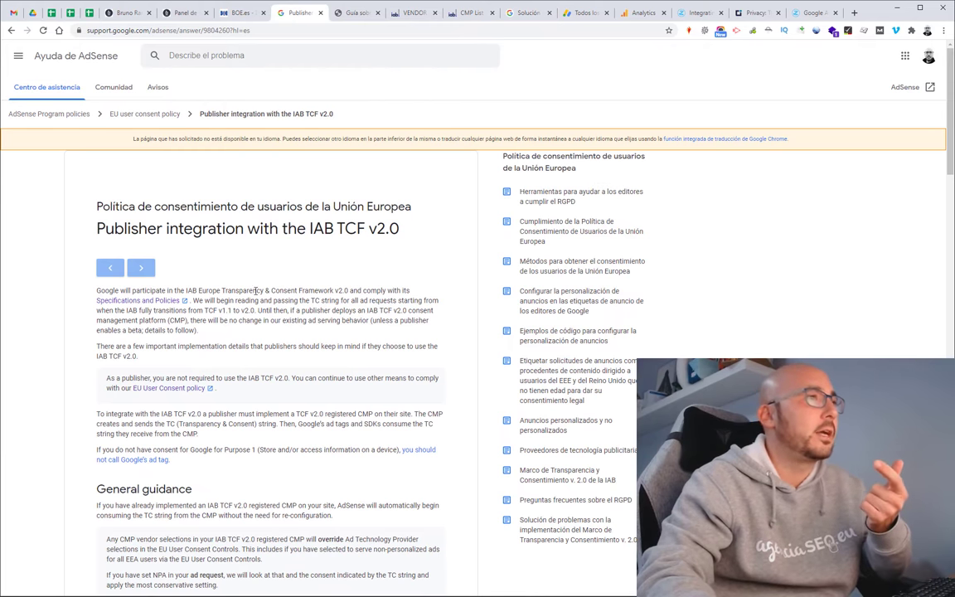
{"action": "scroll", "coordinate": [263, 292], "scroll_direction": "down", "scroll_amount": 1}
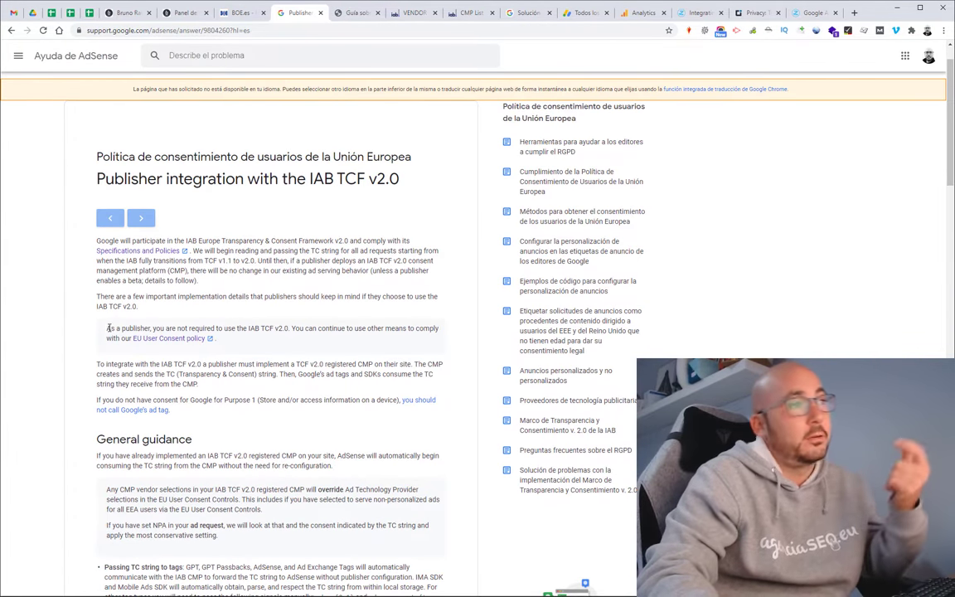
{"action": "left_click_drag", "start_coordinate": [108, 329], "coordinate": [380, 330]}
{"action": "left_click", "coordinate": [252, 333]}
{"action": "left_click", "coordinate": [388, 283]}
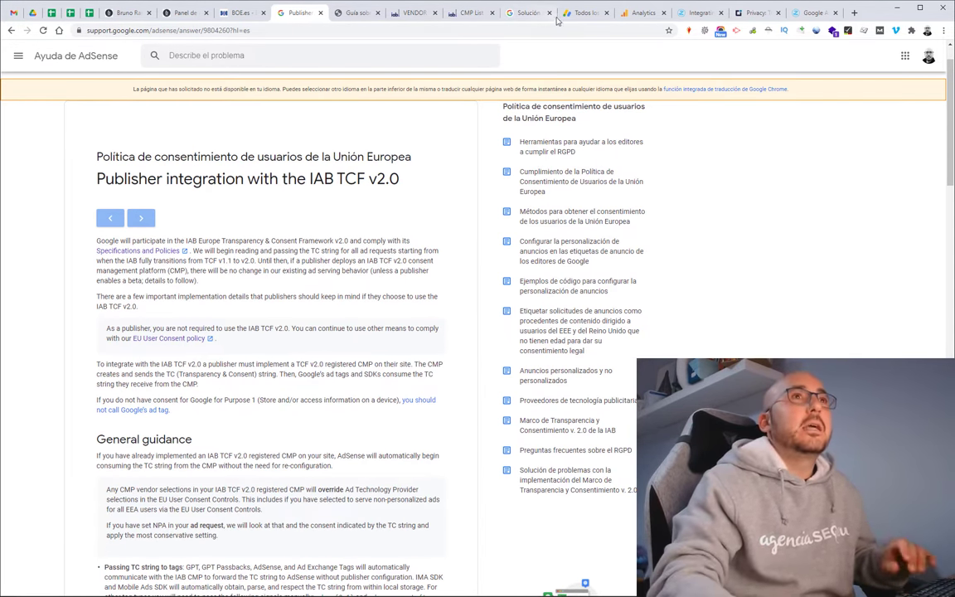
- In AdSense, open the EU user consent settings for all sites and choose Anuncios no personalizados as the ad type
{"action": "left_click", "coordinate": [582, 13]}
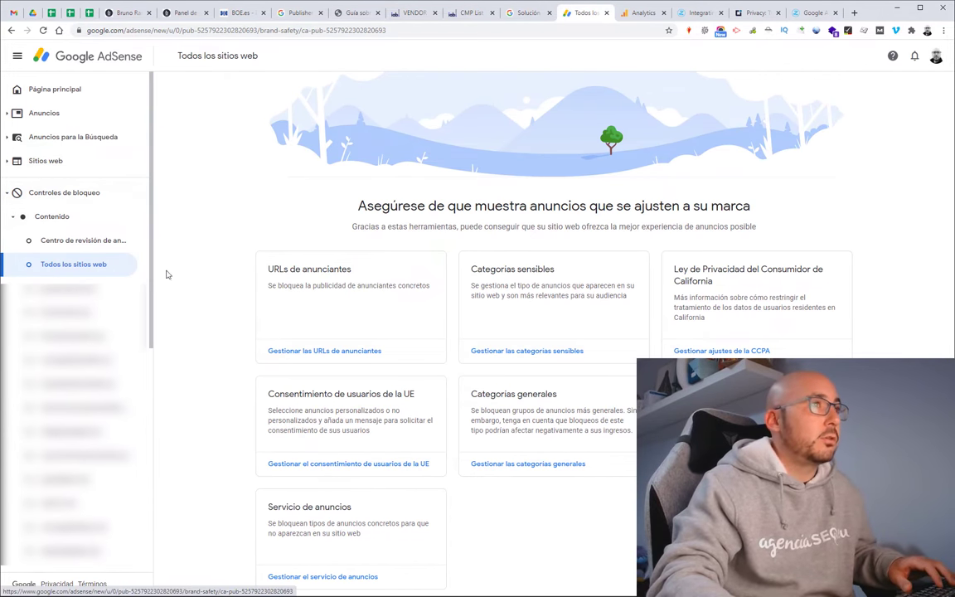
{"action": "left_click_drag", "start_coordinate": [257, 399], "coordinate": [430, 392]}
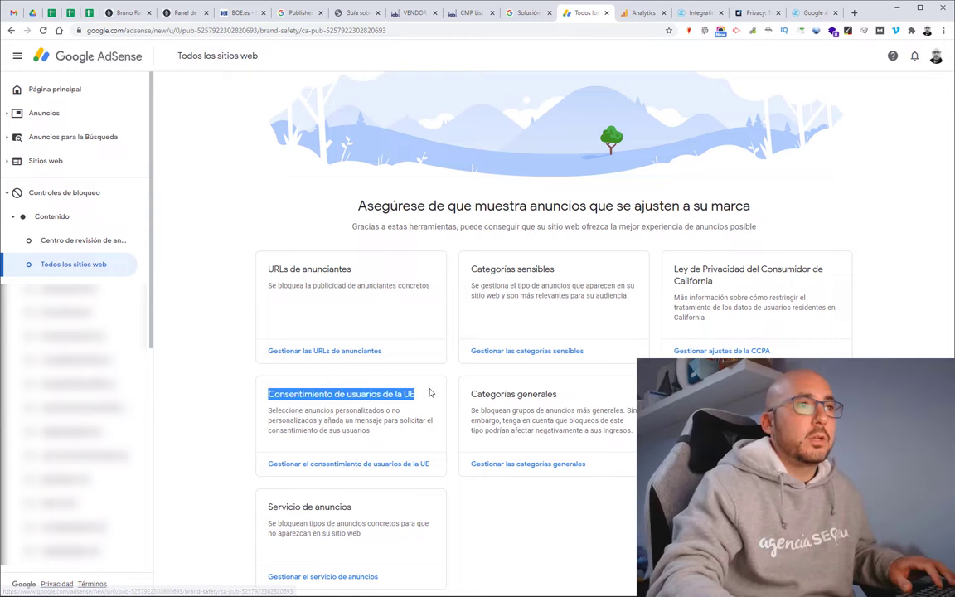
{"action": "left_click", "coordinate": [386, 465]}
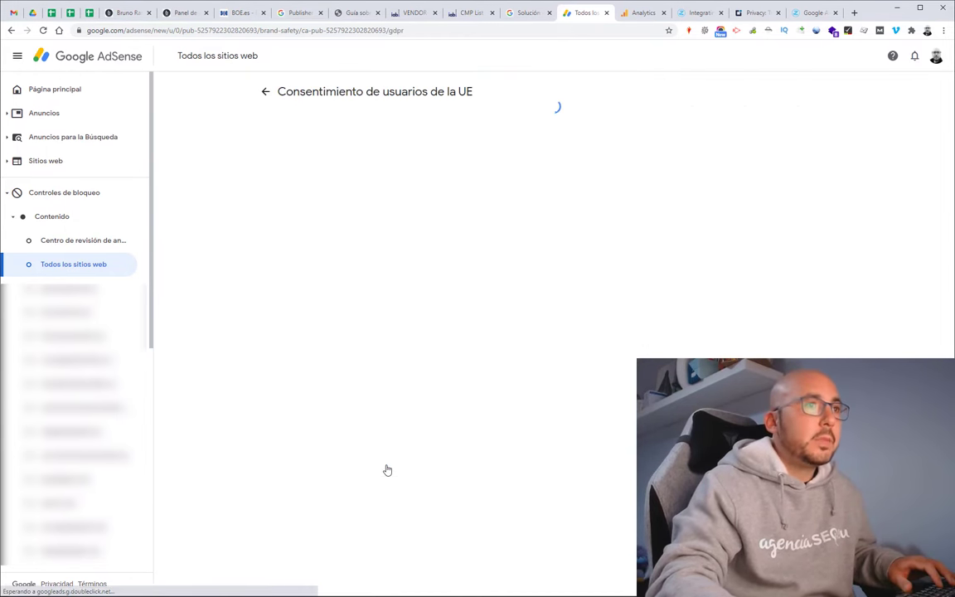
{"action": "left_click", "coordinate": [324, 334]}
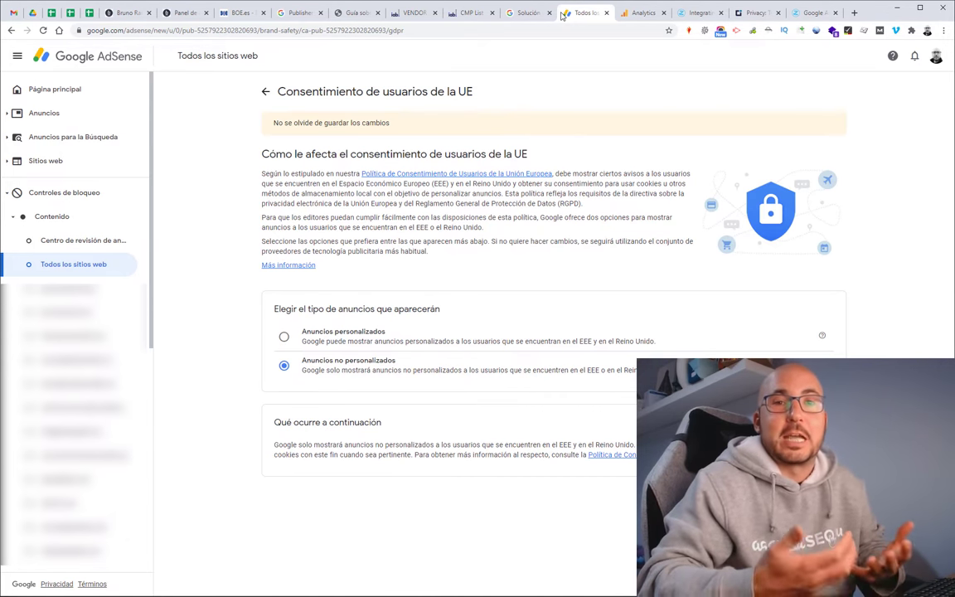
- Look through IAB Europe's CMP List for the registered TCF v2.0 CMP Service providers
{"action": "left_click", "coordinate": [468, 12]}
{"action": "scroll", "coordinate": [89, 249], "scroll_direction": "down", "scroll_amount": 4}
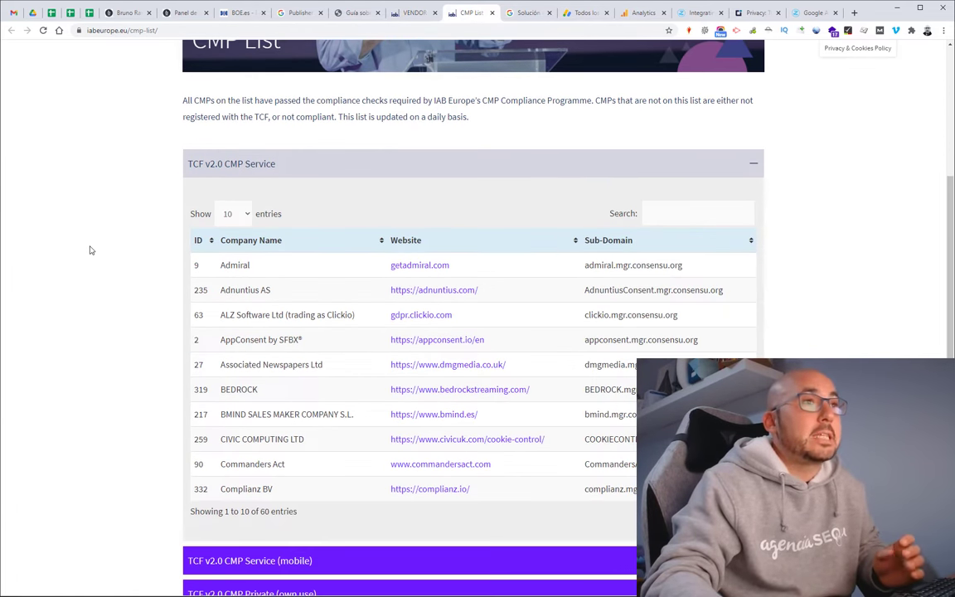
{"action": "scroll", "coordinate": [89, 250], "scroll_direction": "down", "scroll_amount": 2}
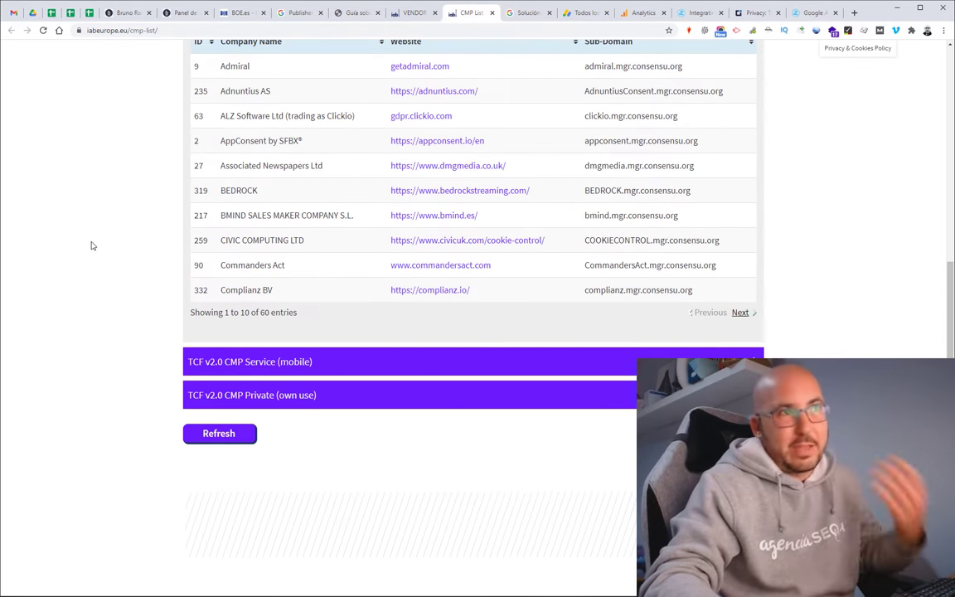
{"action": "scroll", "coordinate": [208, 268], "scroll_direction": "up", "scroll_amount": 6}
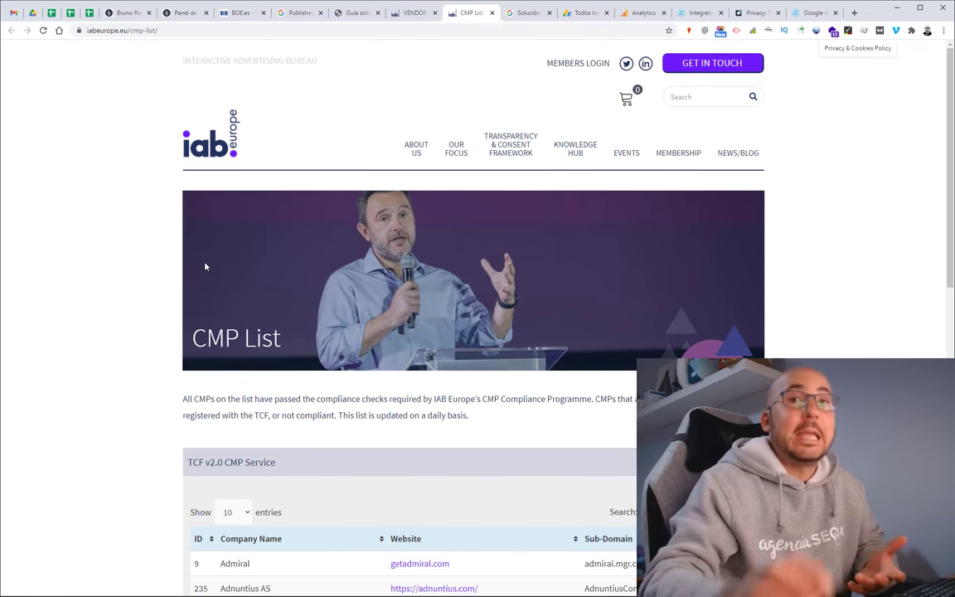
{"action": "scroll", "coordinate": [206, 266], "scroll_direction": "down", "scroll_amount": 2}
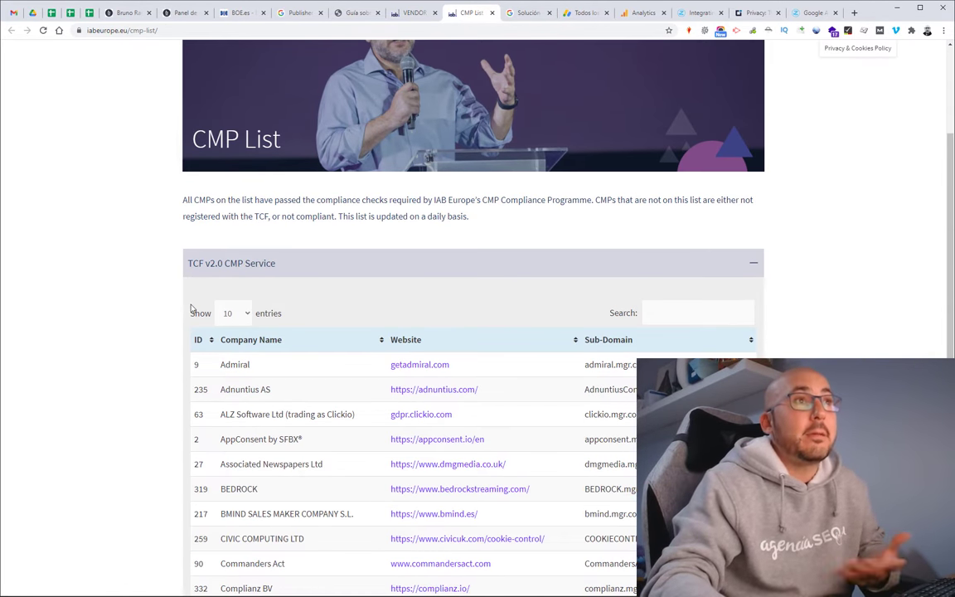
{"action": "scroll", "coordinate": [146, 296], "scroll_direction": "down", "scroll_amount": 2}
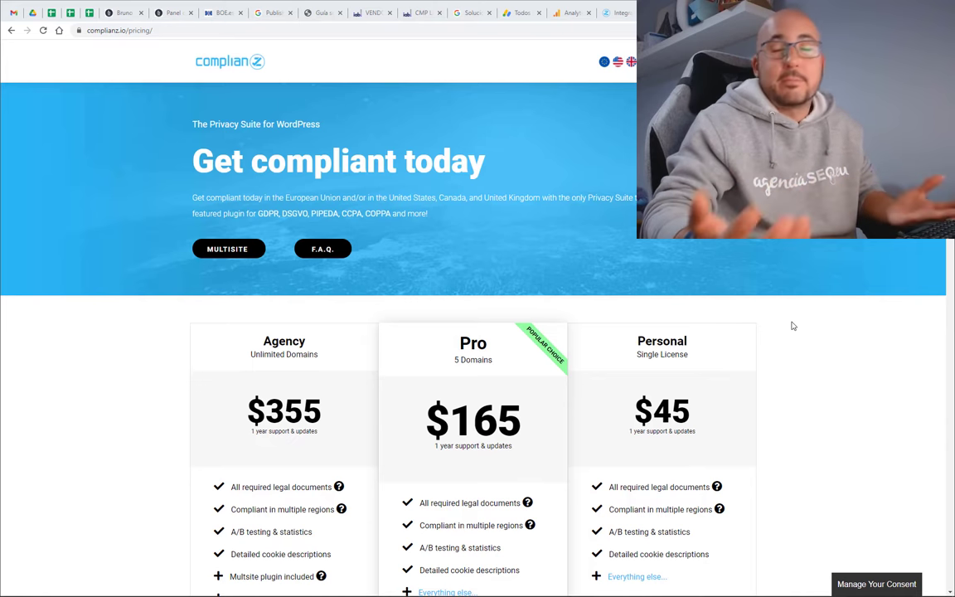
- Compare the Agency, Pro and Personal plans and their included features on the Complianz pricing page
{"action": "scroll", "coordinate": [749, 326], "scroll_direction": "down", "scroll_amount": 3}
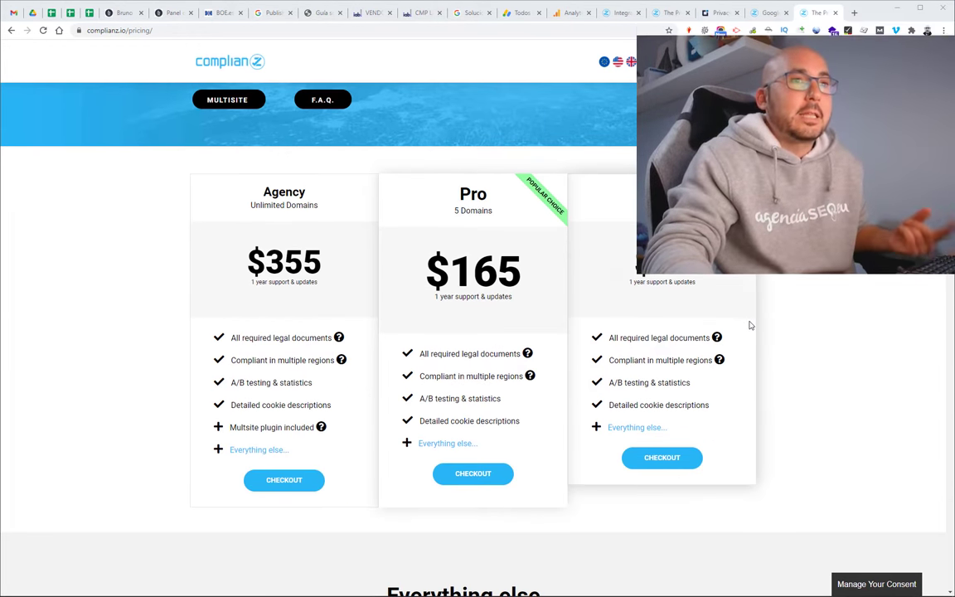
{"action": "scroll", "coordinate": [730, 356], "scroll_direction": "down", "scroll_amount": 2}
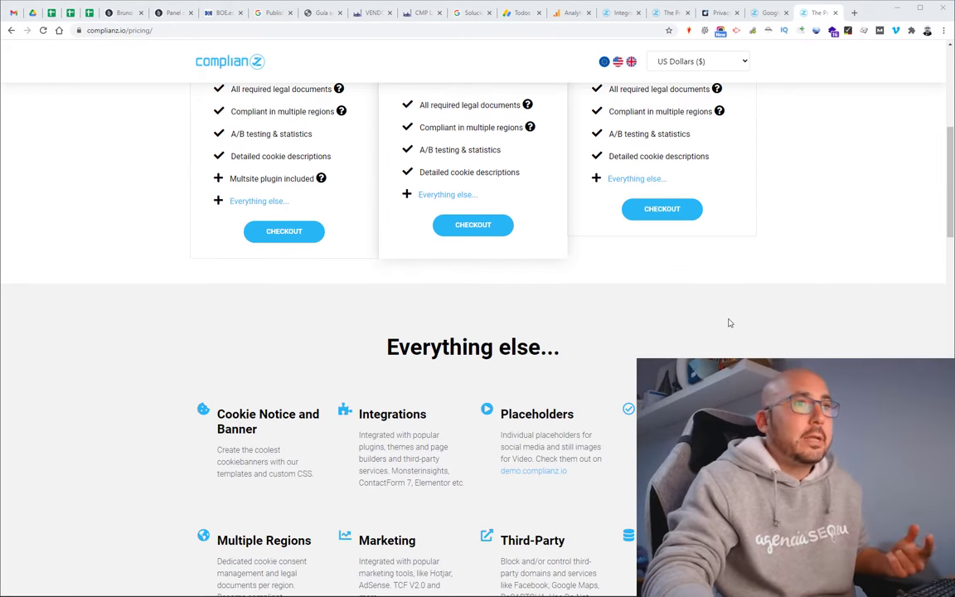
{"action": "scroll", "coordinate": [729, 323], "scroll_direction": "down", "scroll_amount": 2}
{"action": "scroll", "coordinate": [726, 319], "scroll_direction": "up", "scroll_amount": 2}
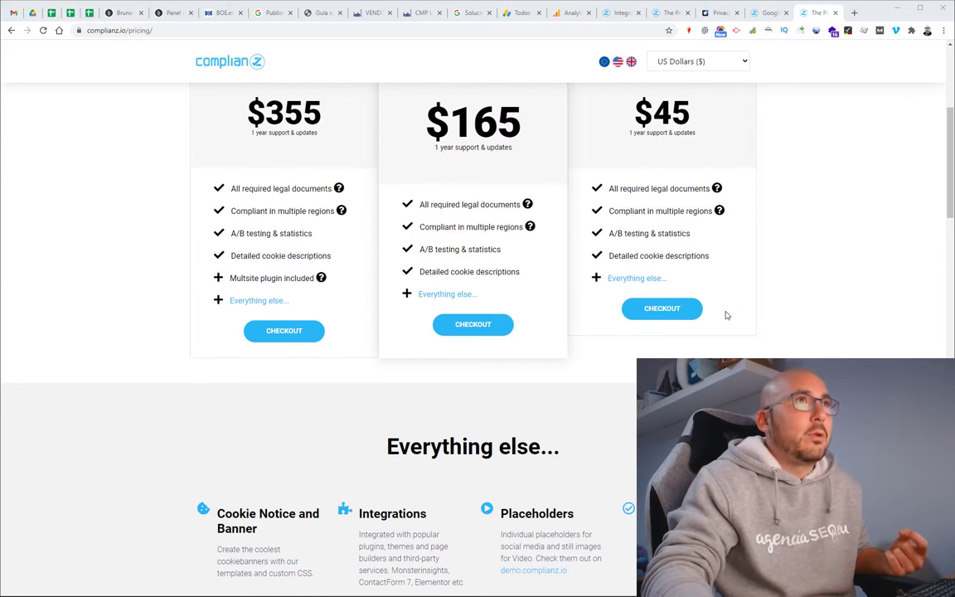
- Browse IAB Europe's Vendor List TCF v2.0 for company names and their TCF v2.0 operational status
{"action": "left_click", "coordinate": [370, 14]}
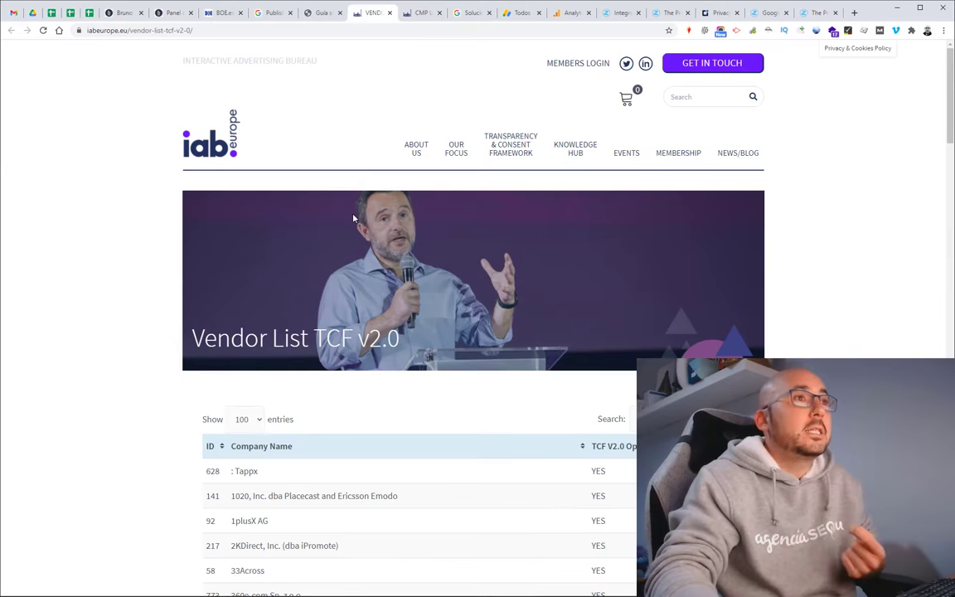
{"action": "scroll", "coordinate": [212, 234], "scroll_direction": "down", "scroll_amount": 3}
{"action": "scroll", "coordinate": [245, 277], "scroll_direction": "down", "scroll_amount": 6}
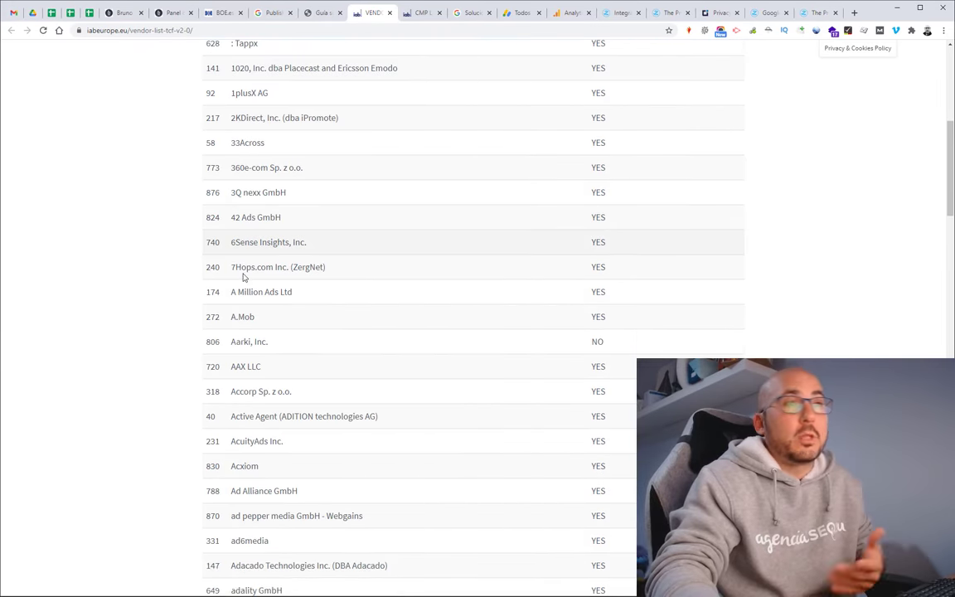
{"action": "scroll", "coordinate": [248, 265], "scroll_direction": "down", "scroll_amount": 10}
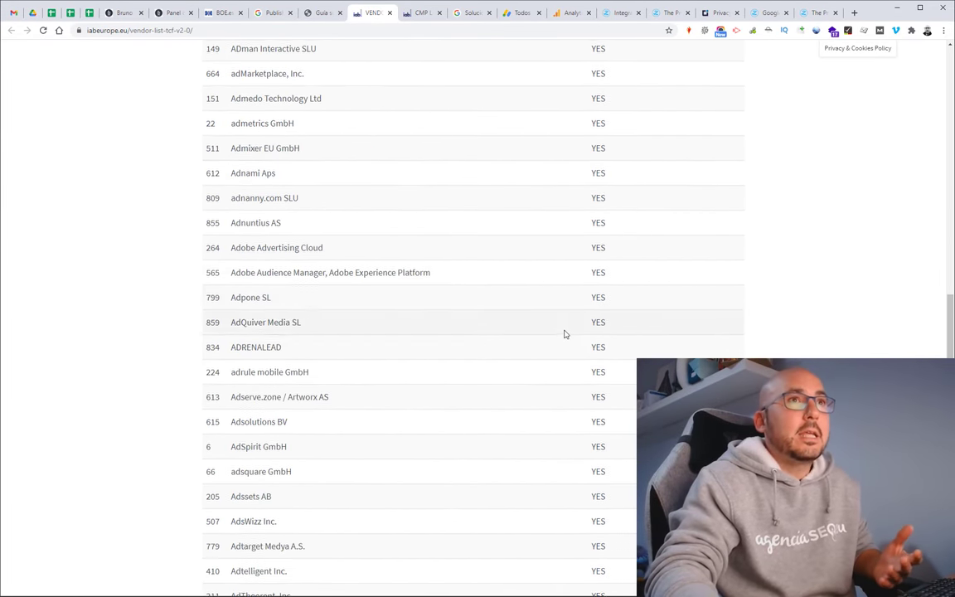
{"action": "scroll", "coordinate": [568, 331], "scroll_direction": "up", "scroll_amount": 6}
{"action": "scroll", "coordinate": [569, 331], "scroll_direction": "up", "scroll_amount": 12}
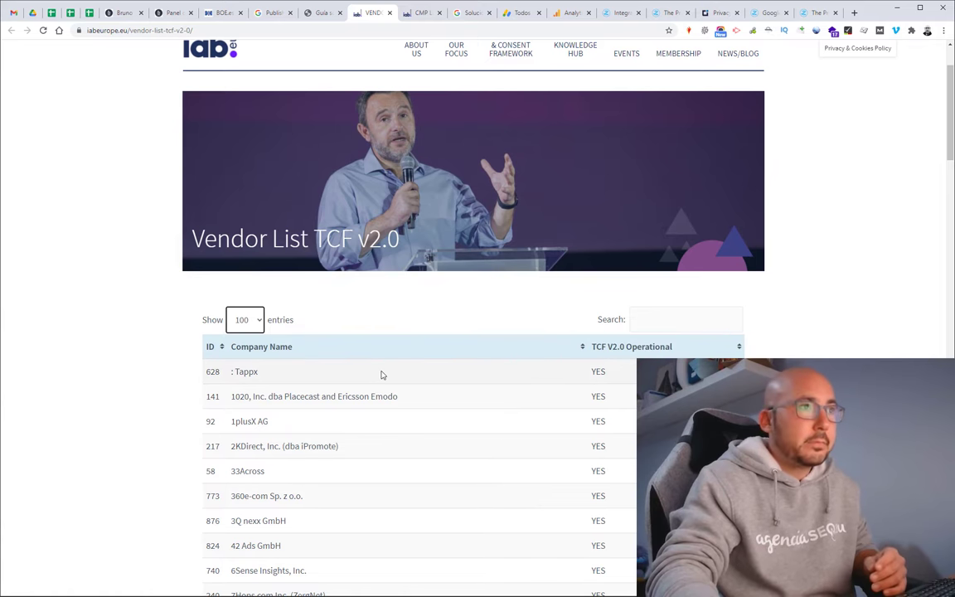
{"action": "scroll", "coordinate": [381, 372], "scroll_direction": "down", "scroll_amount": 3}
{"action": "scroll", "coordinate": [381, 372], "scroll_direction": "down", "scroll_amount": 2}
- Return to the Complianz pricing page and check the three plans' licence scope and yearly prices
{"action": "left_click", "coordinate": [817, 13]}
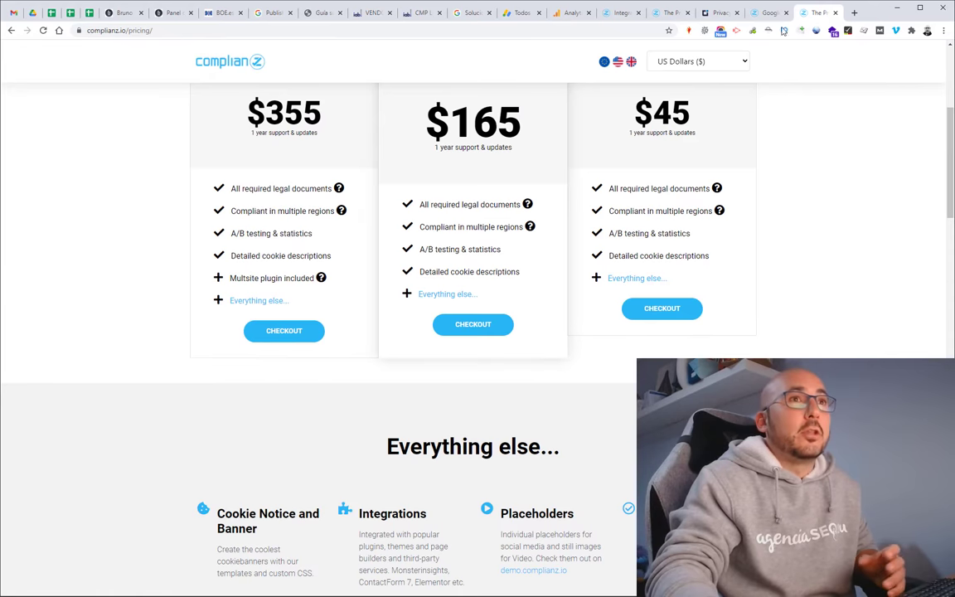
{"action": "scroll", "coordinate": [654, 271], "scroll_direction": "up", "scroll_amount": 1}
{"action": "scroll", "coordinate": [654, 272], "scroll_direction": "up", "scroll_amount": 2}
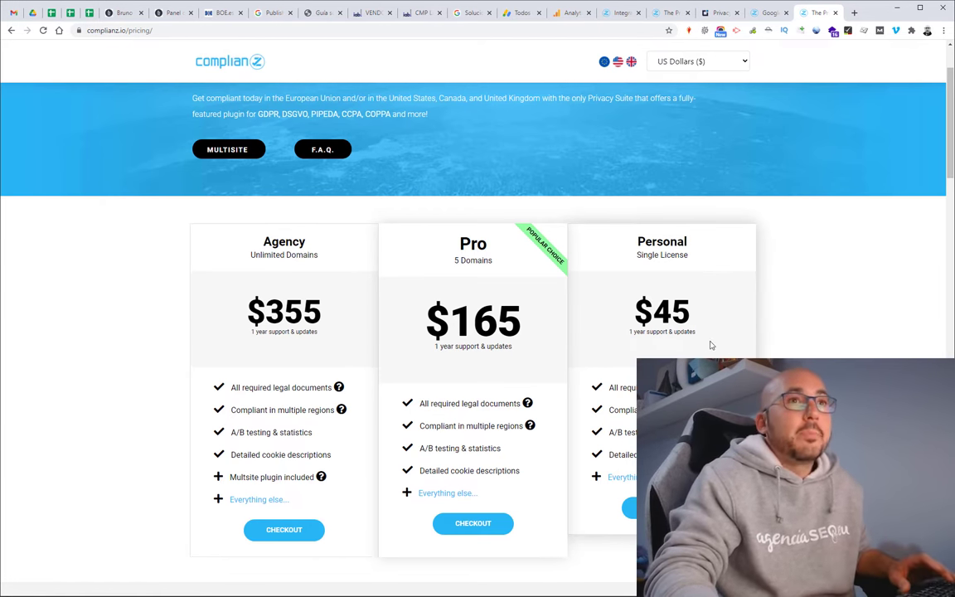
- Switch to the incognito browser window and expand all five purpose sections in the site's privacy consent banner
{"action": "key", "text": "alt+Tab"}
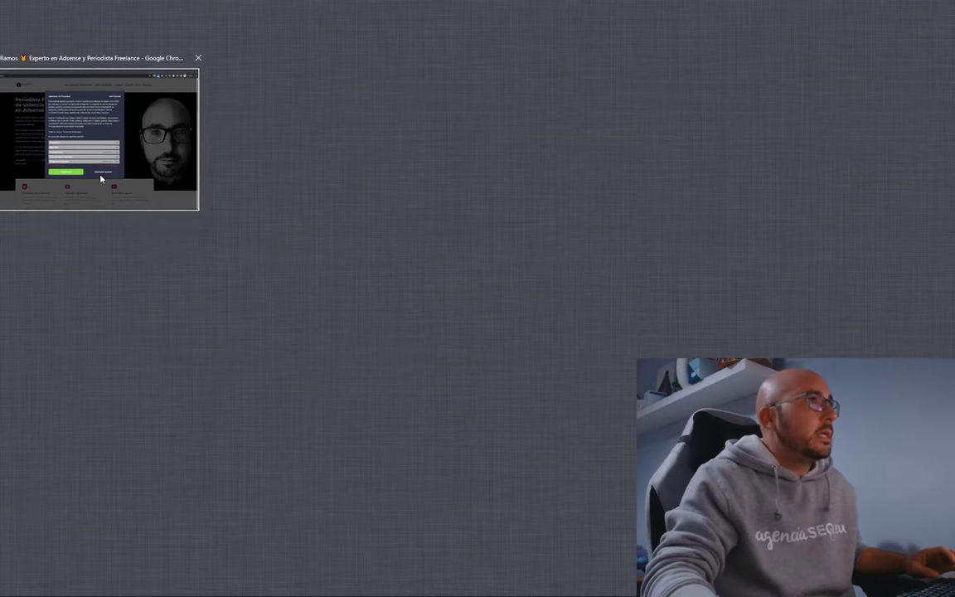
{"action": "left_click", "coordinate": [89, 156]}
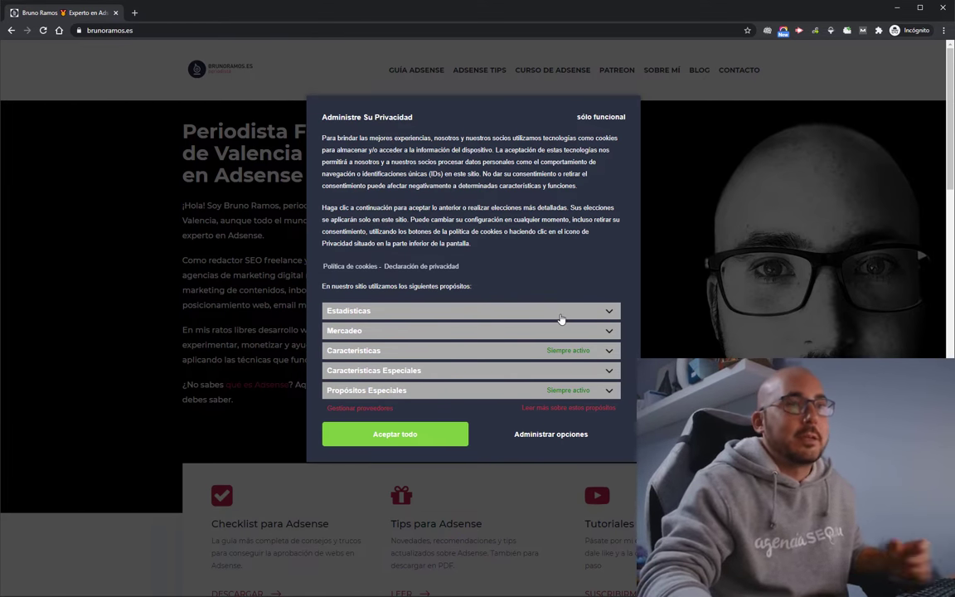
{"action": "left_click", "coordinate": [565, 311]}
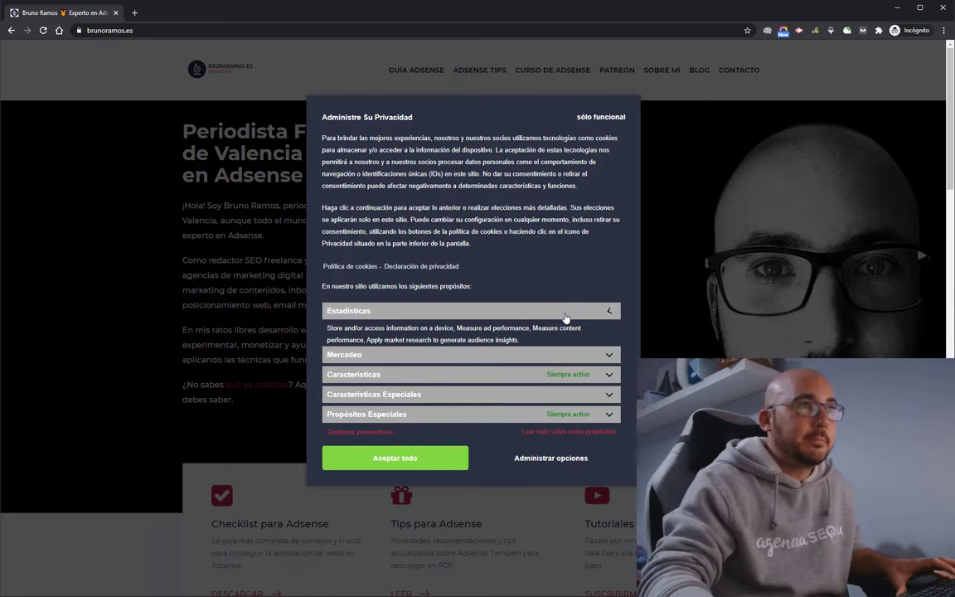
{"action": "left_click", "coordinate": [466, 355]}
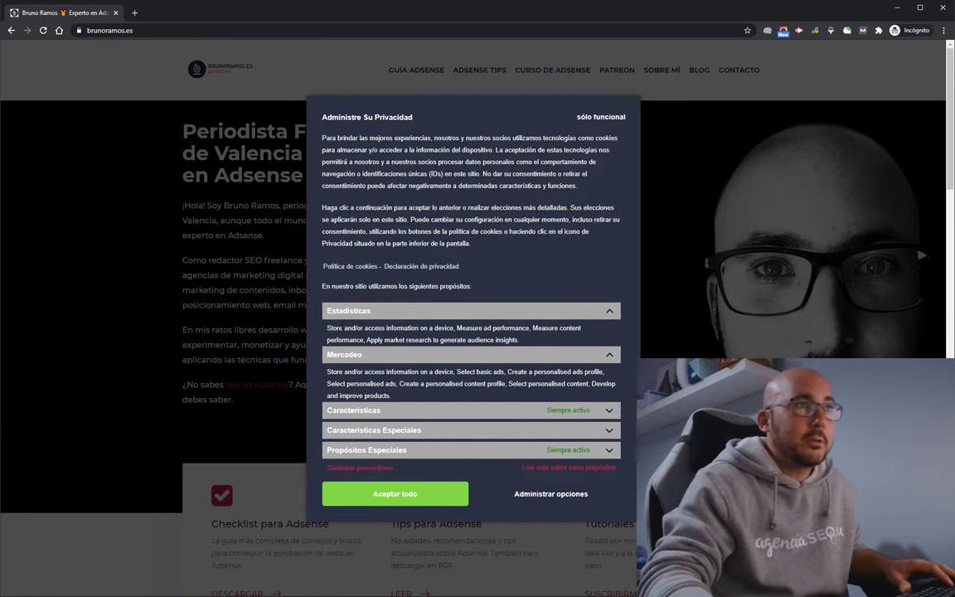
{"action": "left_click", "coordinate": [368, 409]}
{"action": "left_click", "coordinate": [426, 454]}
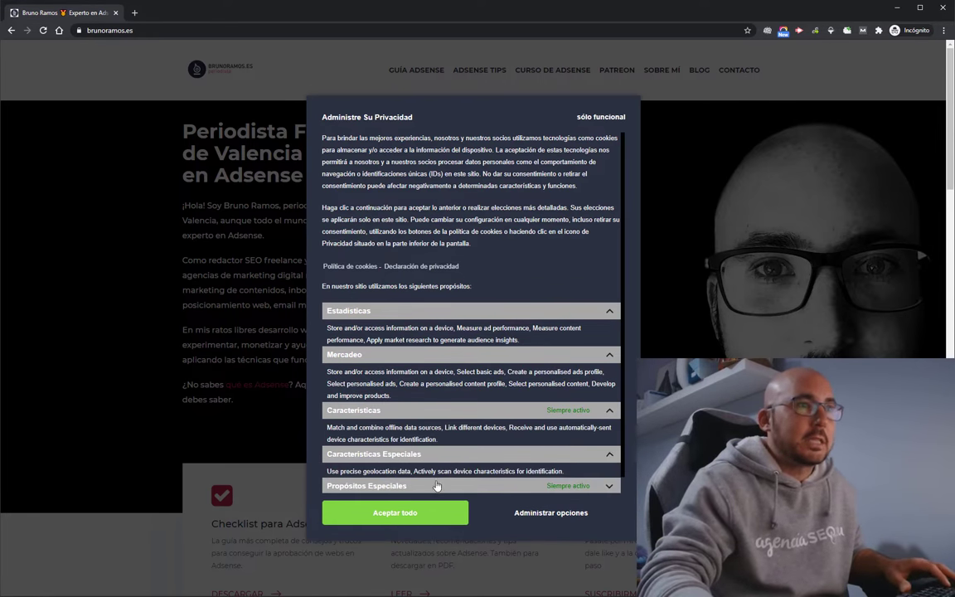
{"action": "left_click", "coordinate": [437, 486]}
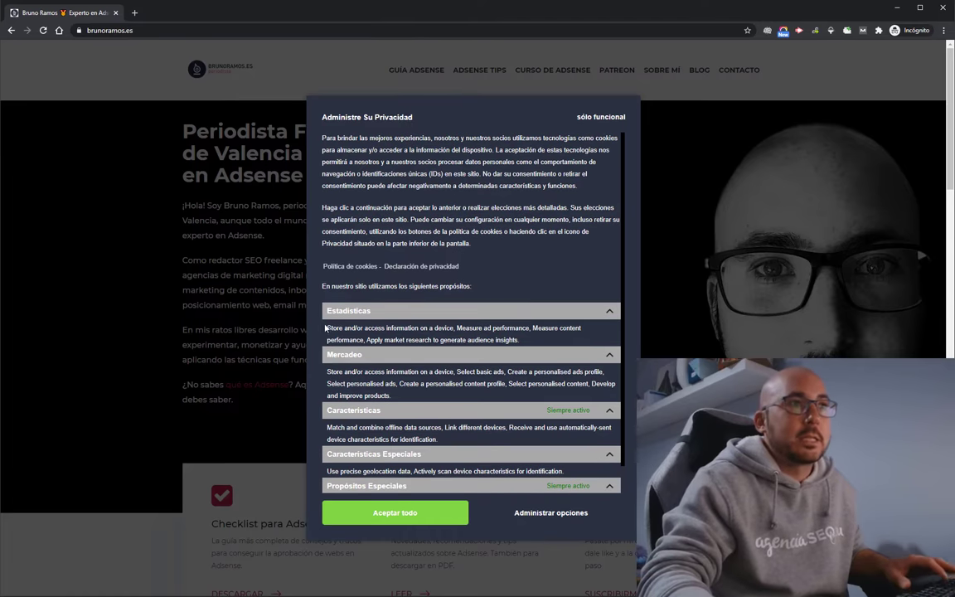
- Read the purpose descriptions in the consent banner, from Estadísticas through Propósitos Especiales
{"action": "left_click_drag", "start_coordinate": [321, 329], "coordinate": [519, 339]}
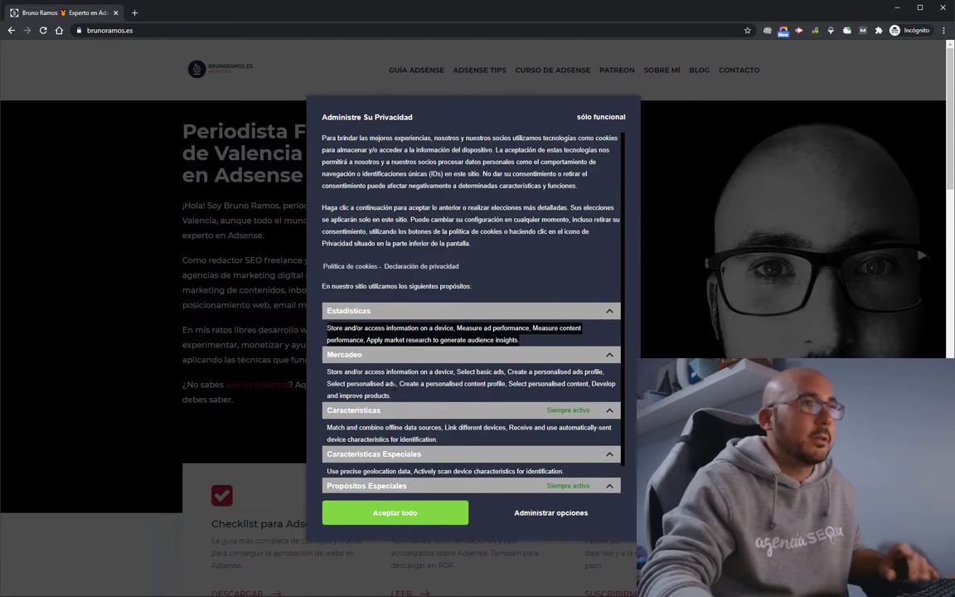
{"action": "scroll", "coordinate": [471, 373], "scroll_direction": "down", "scroll_amount": 1}
{"action": "scroll", "coordinate": [471, 373], "scroll_direction": "up", "scroll_amount": 1}
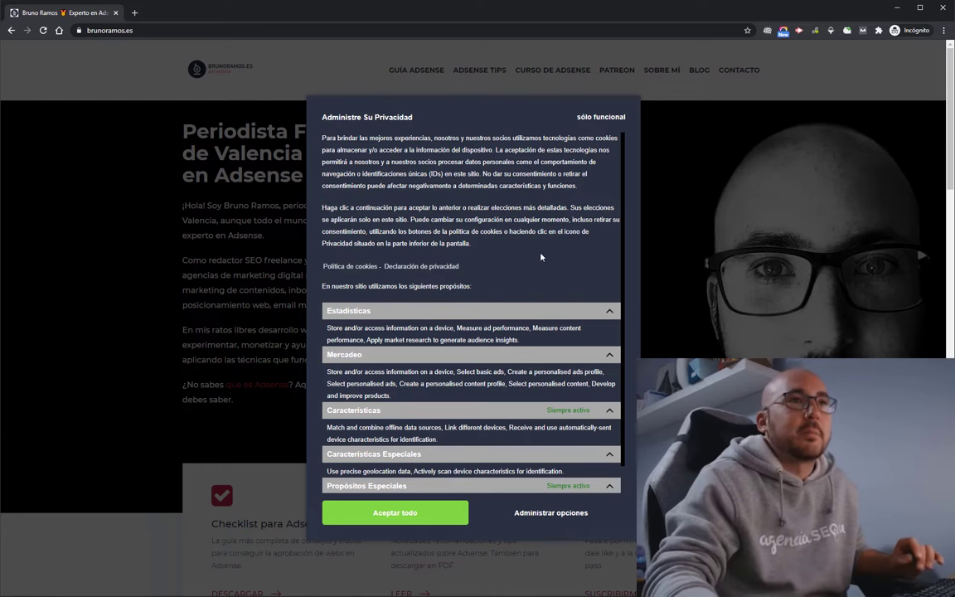
{"action": "scroll", "coordinate": [456, 340], "scroll_direction": "down", "scroll_amount": 1}
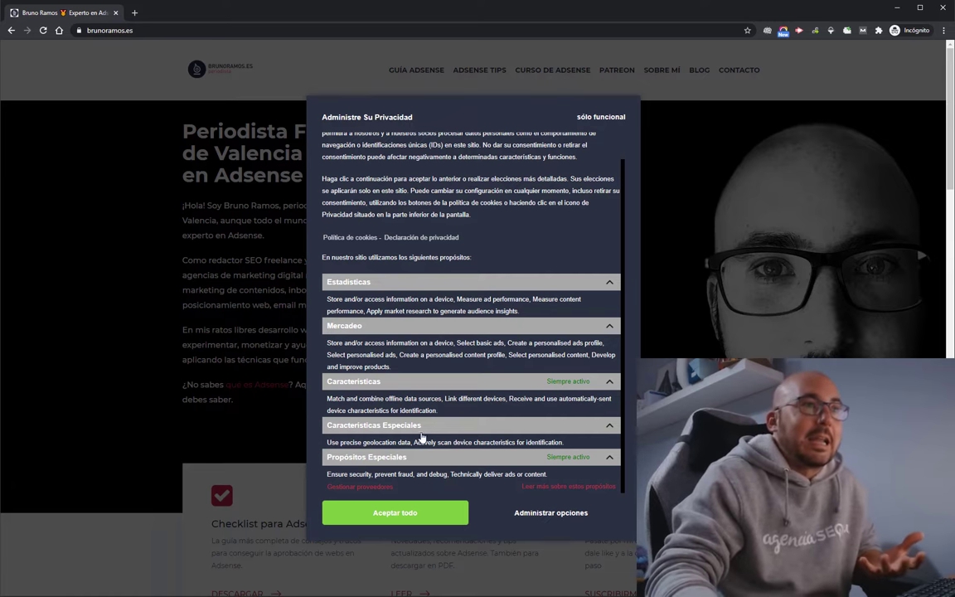
- Open the banner's consent management options and review the introduction and purposes on the Política de cookies page
{"action": "left_click", "coordinate": [544, 513]}
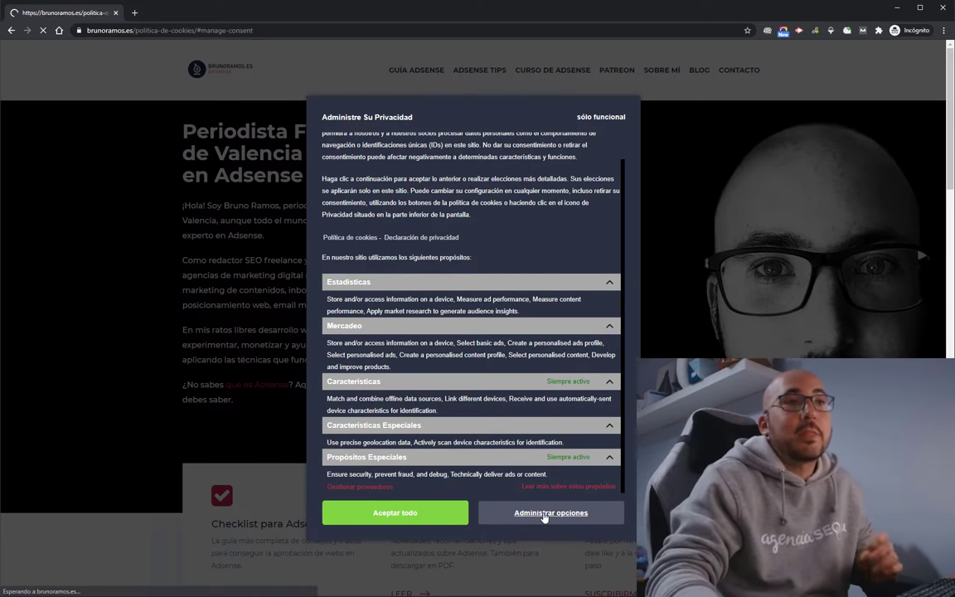
{"action": "scroll", "coordinate": [494, 320], "scroll_direction": "up", "scroll_amount": 5}
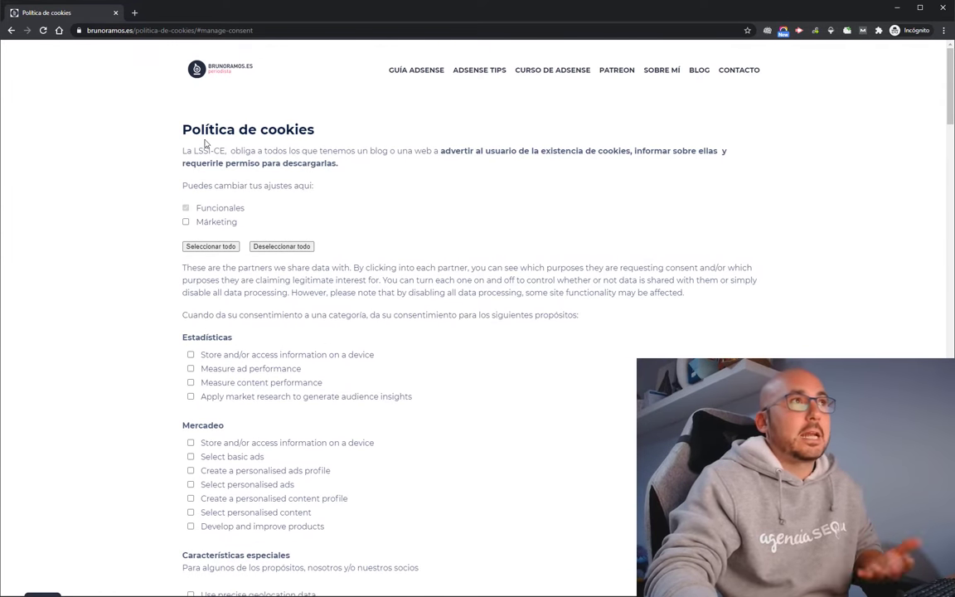
{"action": "left_click_drag", "start_coordinate": [164, 132], "coordinate": [570, 355]}
{"action": "left_click", "coordinate": [580, 354]}
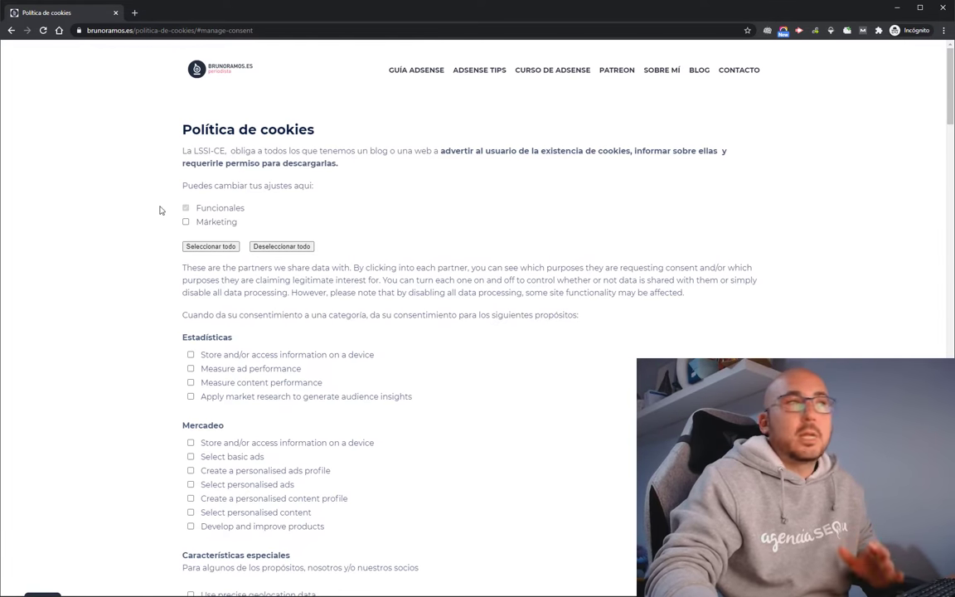
- Examine the Funcionales and Márketing consent categories on the Política de cookies page
{"action": "left_click_drag", "start_coordinate": [174, 54], "coordinate": [302, 264]}
{"action": "scroll", "coordinate": [454, 356], "scroll_direction": "down", "scroll_amount": 1}
{"action": "scroll", "coordinate": [305, 273], "scroll_direction": "up", "scroll_amount": 1}
{"action": "left_click", "coordinate": [204, 220]}
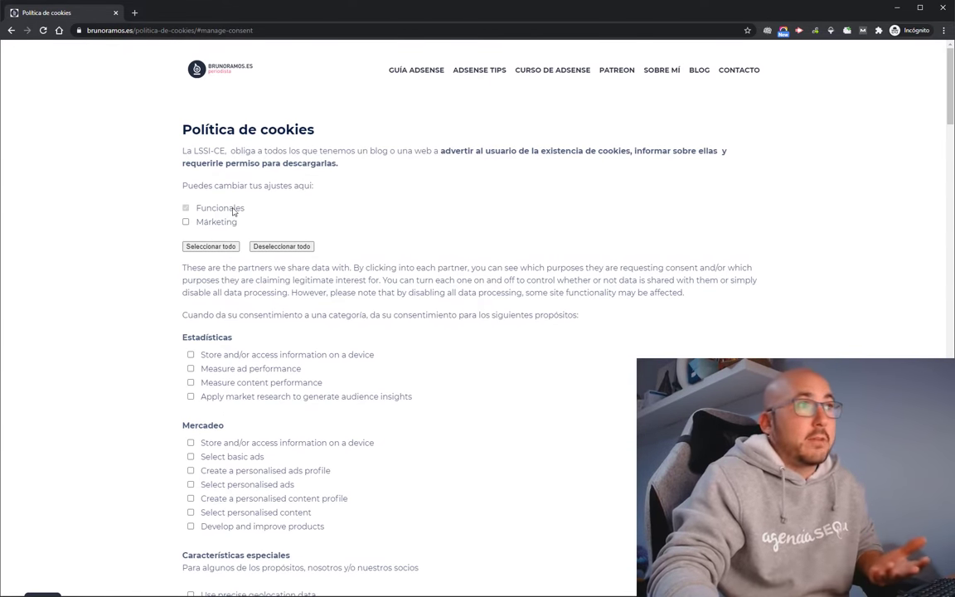
- Review the consent purposes, from Estadísticas to Características, and the Vendors list on the Política de cookies page
{"action": "scroll", "coordinate": [232, 214], "scroll_direction": "down", "scroll_amount": 1}
{"action": "scroll", "coordinate": [240, 222], "scroll_direction": "down", "scroll_amount": 1}
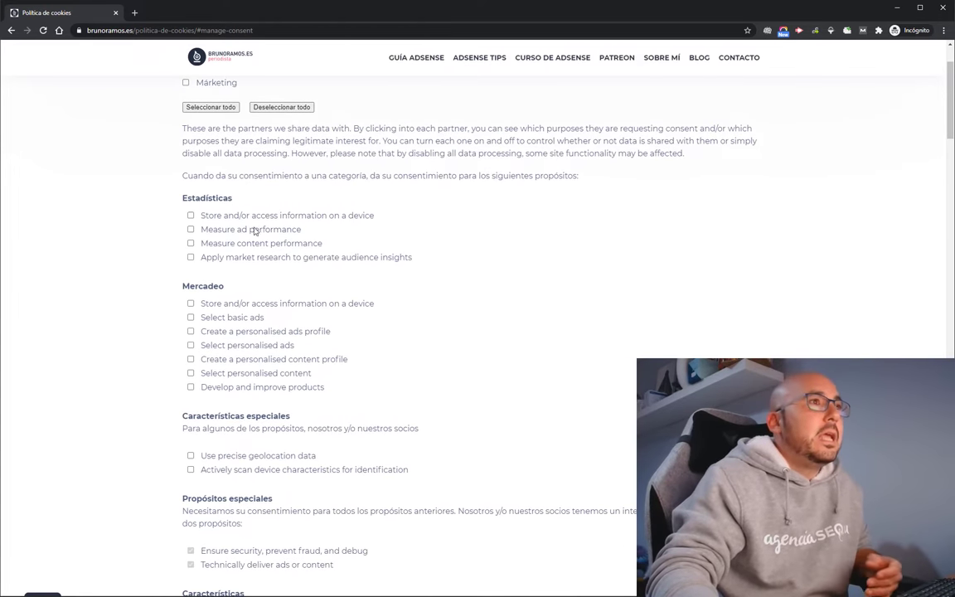
{"action": "scroll", "coordinate": [207, 232], "scroll_direction": "down", "scroll_amount": 5}
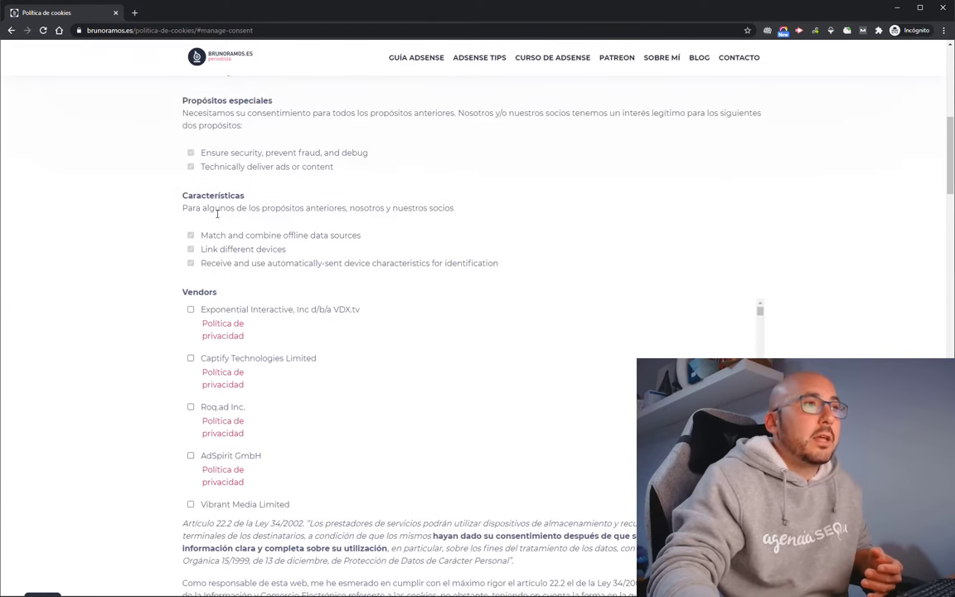
{"action": "scroll", "coordinate": [757, 260], "scroll_direction": "down", "scroll_amount": 10}
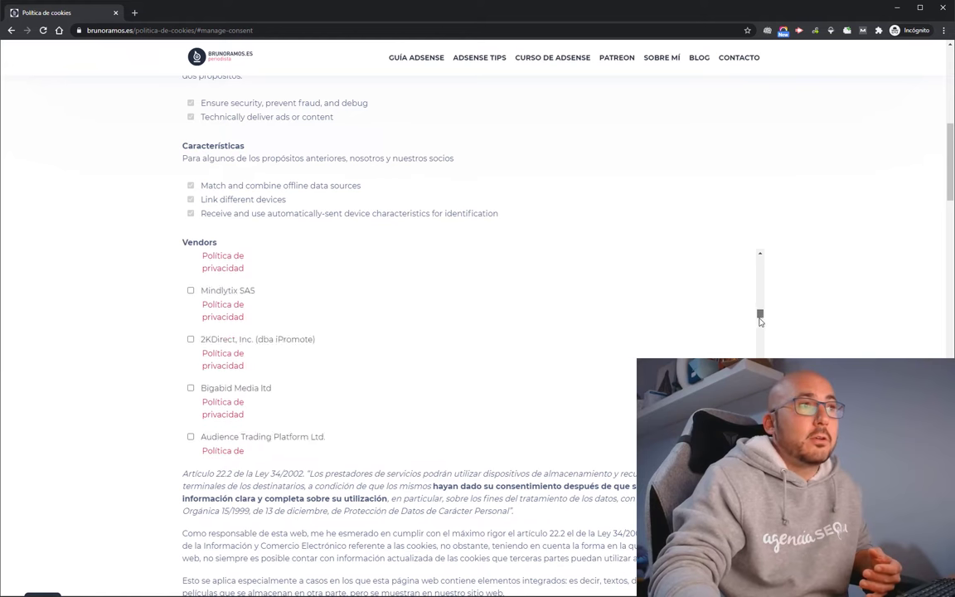
{"action": "scroll", "coordinate": [761, 256], "scroll_direction": "down", "scroll_amount": 6}
{"action": "scroll", "coordinate": [375, 235], "scroll_direction": "up", "scroll_amount": 6}
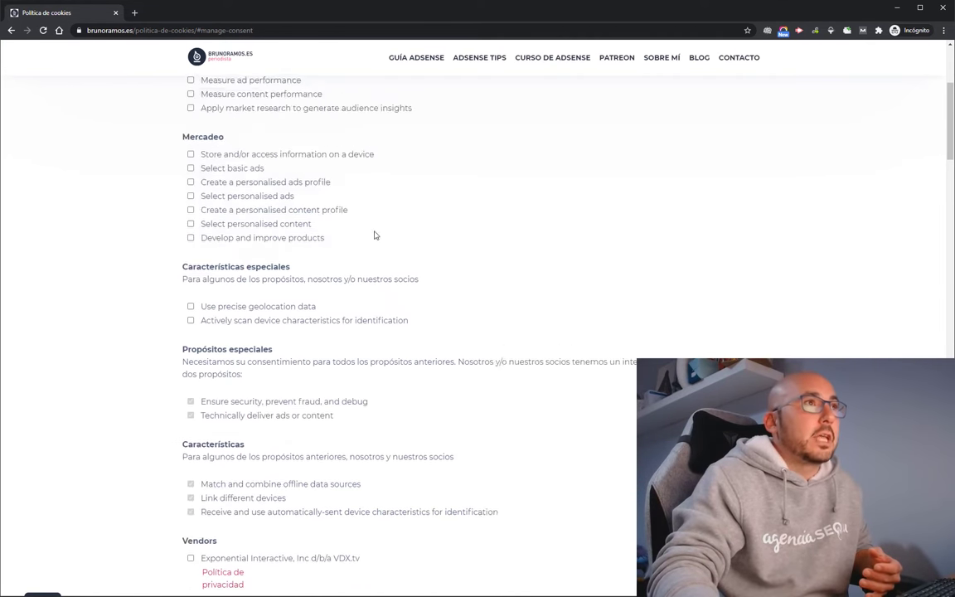
- Enable Márketing consent and select all purposes and vendors on the Política de cookies page
{"action": "left_click", "coordinate": [186, 132]}
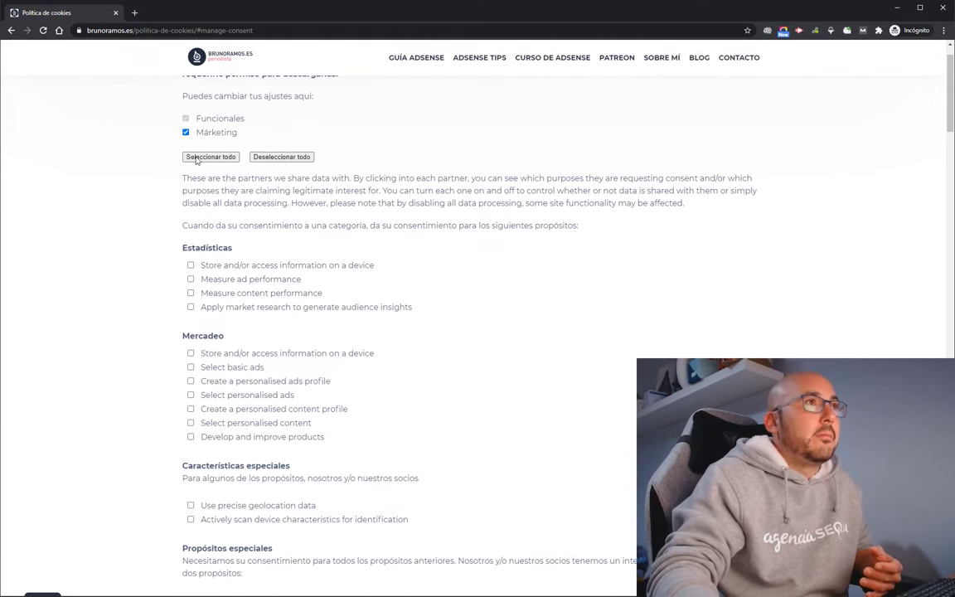
{"action": "left_click", "coordinate": [210, 157]}
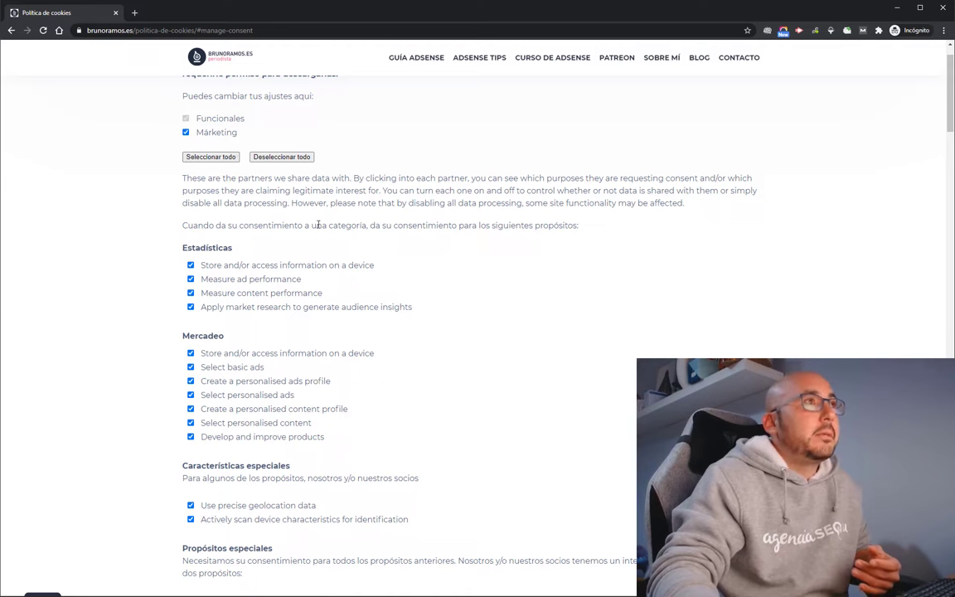
{"action": "scroll", "coordinate": [130, 232], "scroll_direction": "down", "scroll_amount": 3}
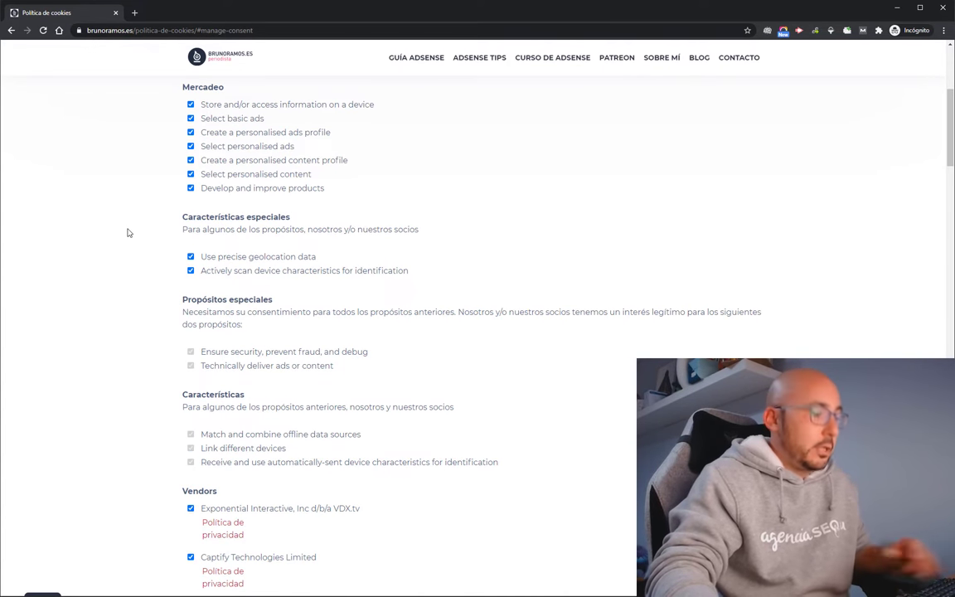
{"action": "scroll", "coordinate": [185, 251], "scroll_direction": "up", "scroll_amount": 8}
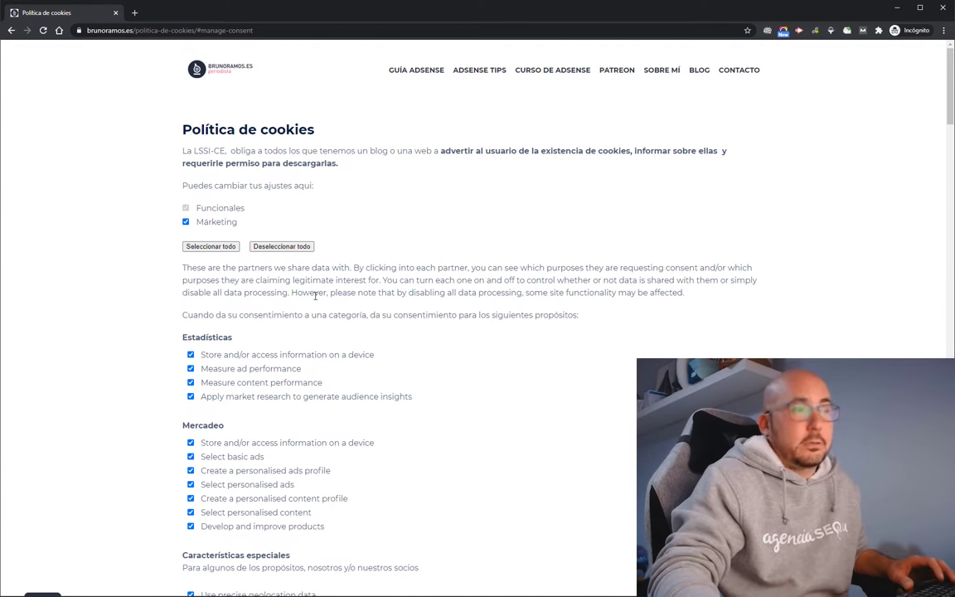
- Open the site's blog and check how ads display in the article "Recuperar Cuenta de Adsense Inhabilitada"
{"action": "left_click", "coordinate": [698, 73]}
{"action": "scroll", "coordinate": [547, 330], "scroll_direction": "down", "scroll_amount": 3}
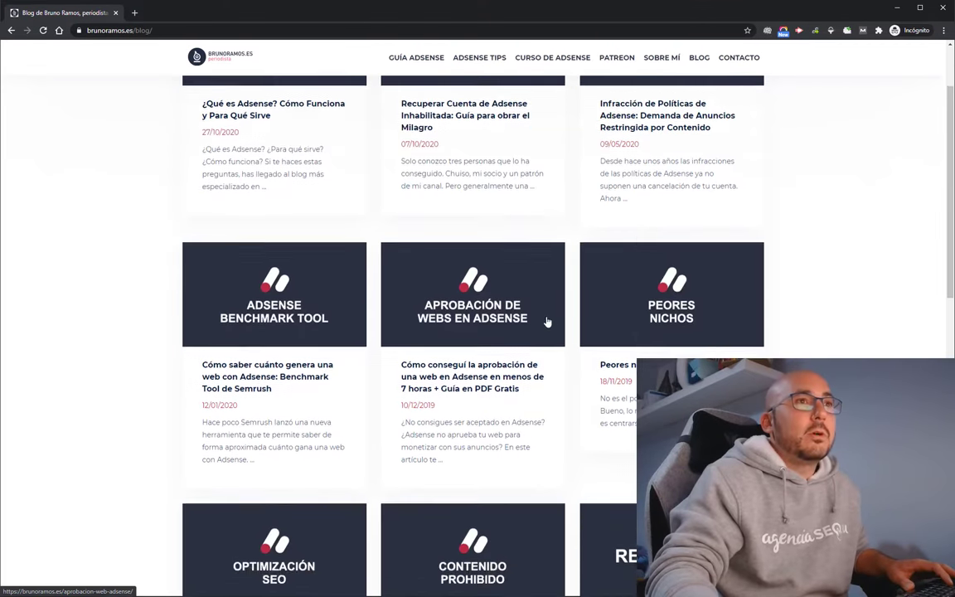
{"action": "scroll", "coordinate": [548, 324], "scroll_direction": "up", "scroll_amount": 3}
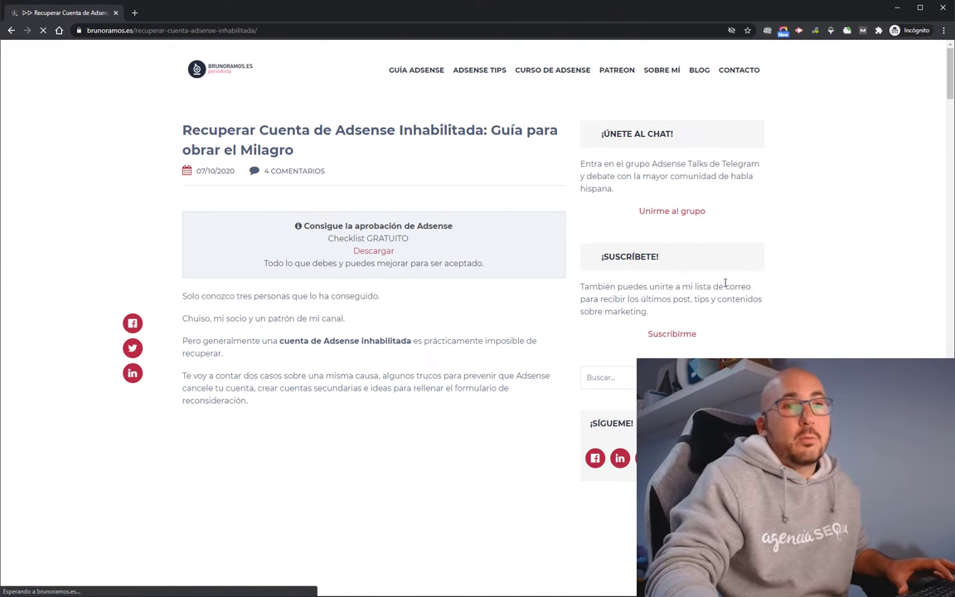
{"action": "scroll", "coordinate": [615, 363], "scroll_direction": "down", "scroll_amount": 2}
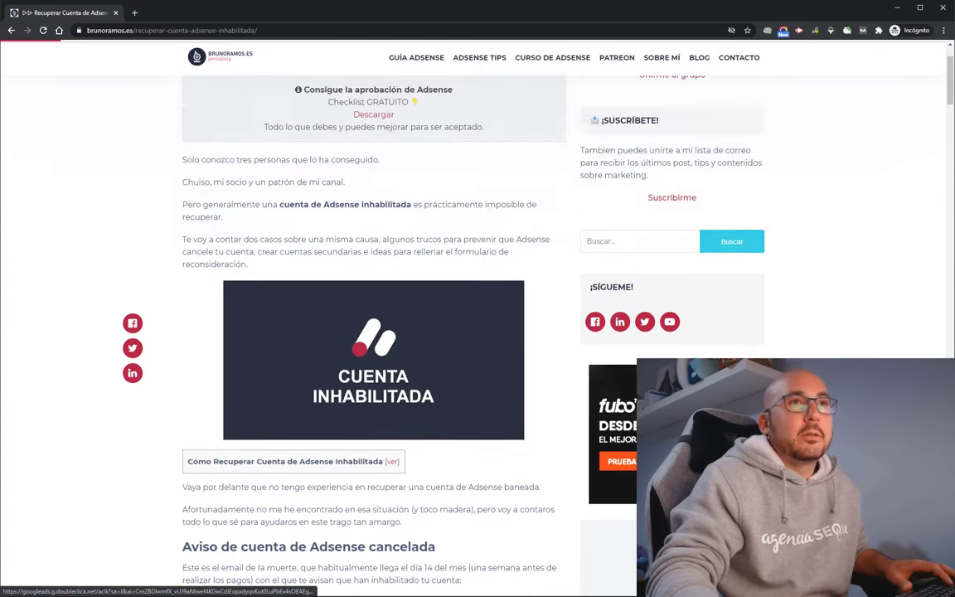
{"action": "scroll", "coordinate": [373, 331], "scroll_direction": "up", "scroll_amount": 2}
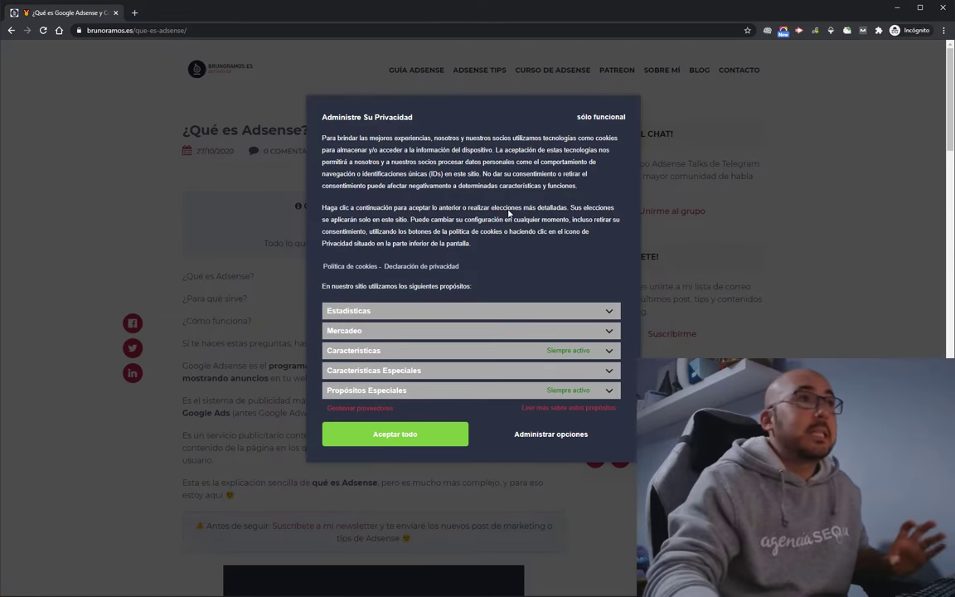
- Choose "sólo funcional" in the consent banner of the "¿Qué es Adsense?" article and inspect the page's ad areas
{"action": "scroll", "coordinate": [608, 294], "scroll_direction": "down", "scroll_amount": 3}
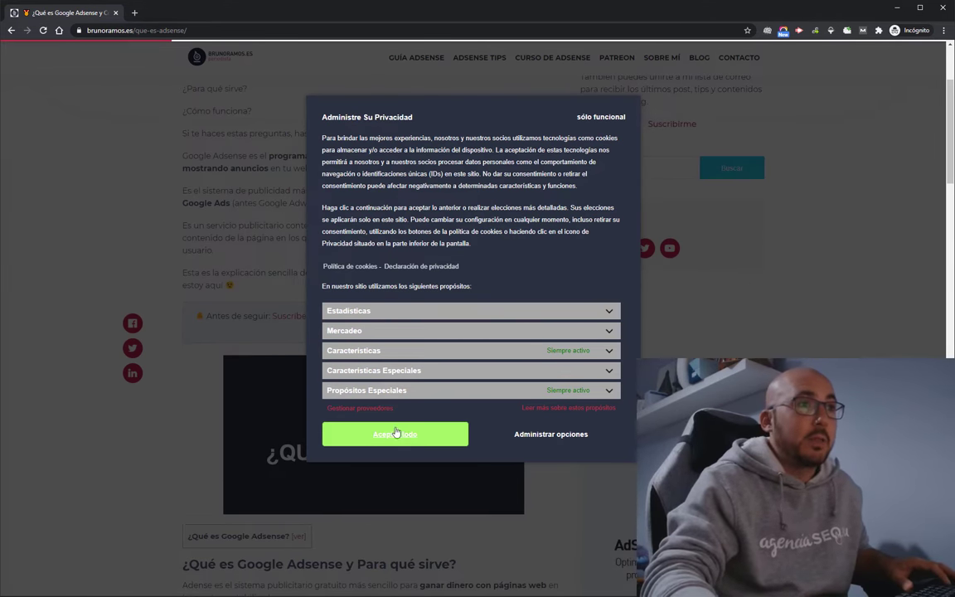
{"action": "left_click", "coordinate": [601, 118]}
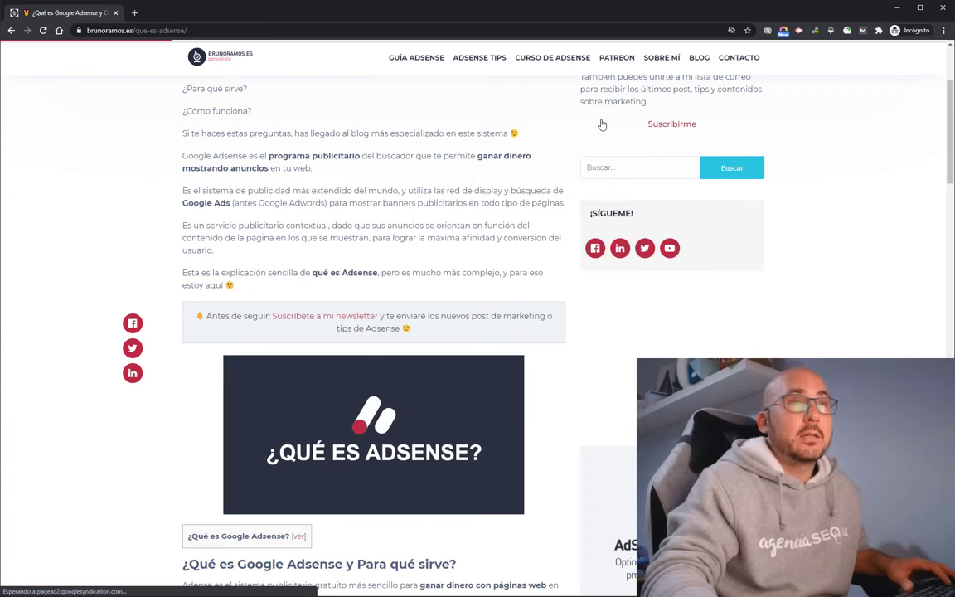
{"action": "scroll", "coordinate": [646, 333], "scroll_direction": "up", "scroll_amount": 3}
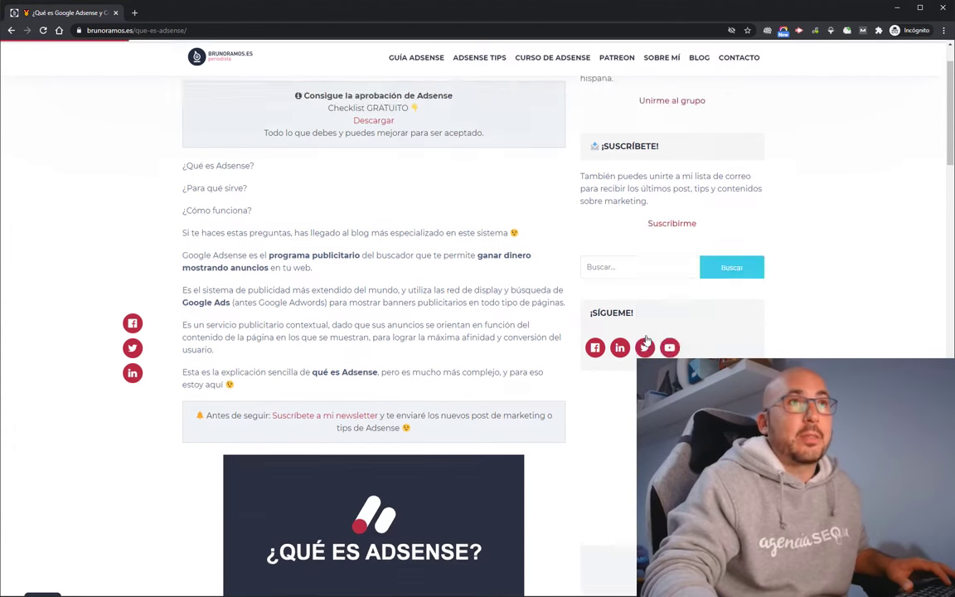
{"action": "scroll", "coordinate": [601, 333], "scroll_direction": "down", "scroll_amount": 4}
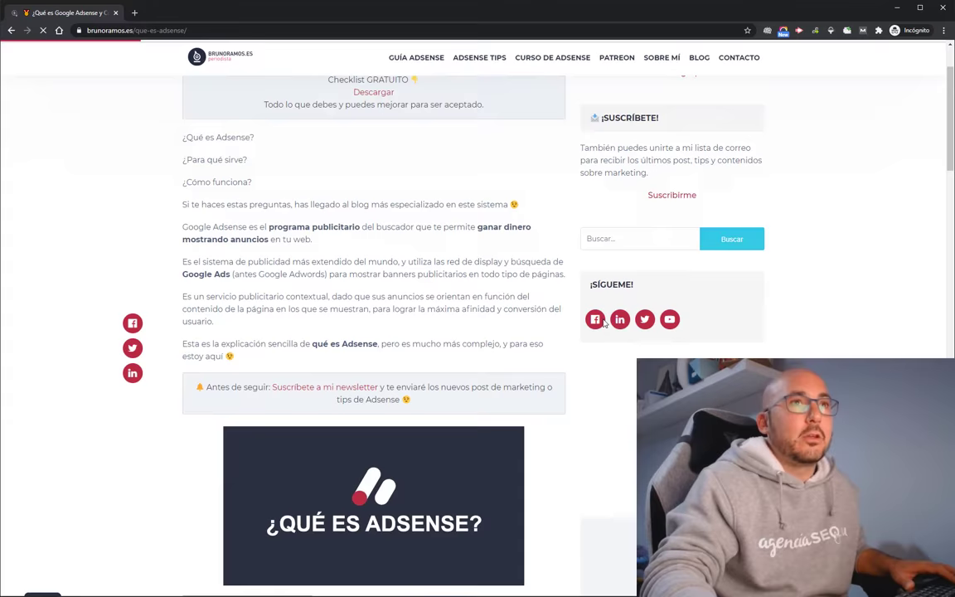
- Reload the article to expand Estadísticas, Mercadeo and Características in its consent banner, and open the banner's management options
{"action": "key", "text": "ctrl+l"}
{"action": "key", "text": "Return"}
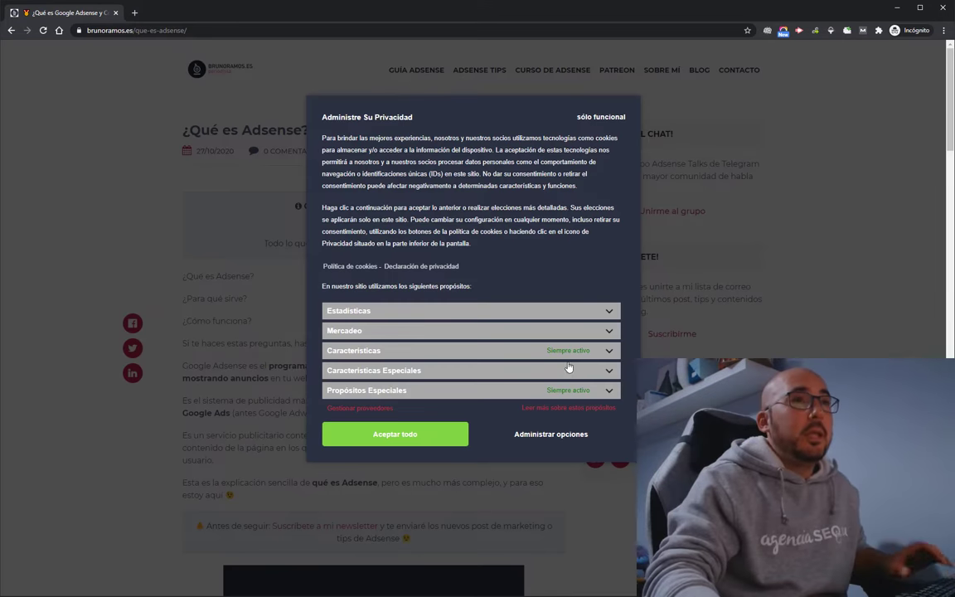
{"action": "left_click", "coordinate": [609, 311]}
{"action": "left_click", "coordinate": [610, 354]}
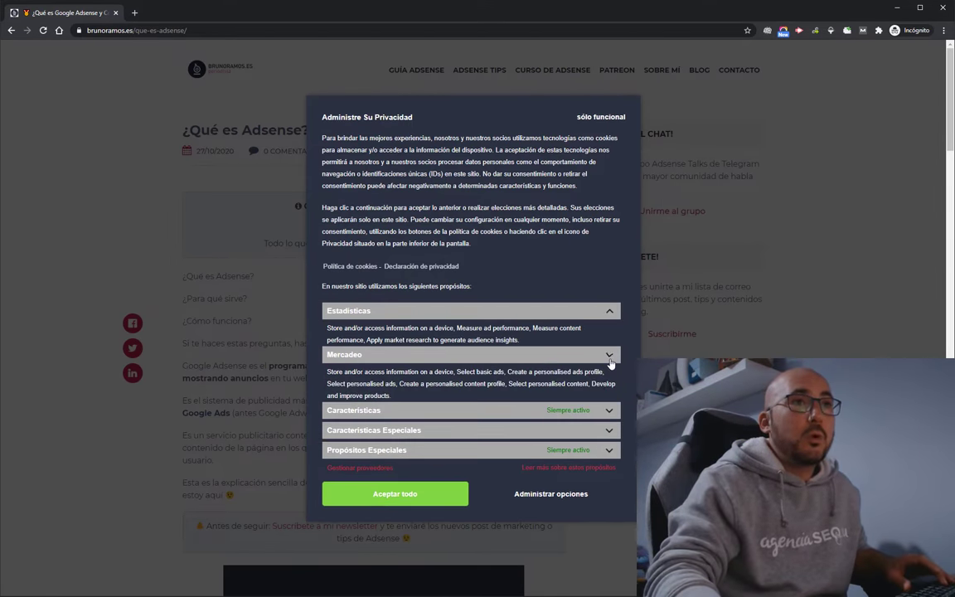
{"action": "left_click", "coordinate": [608, 409]}
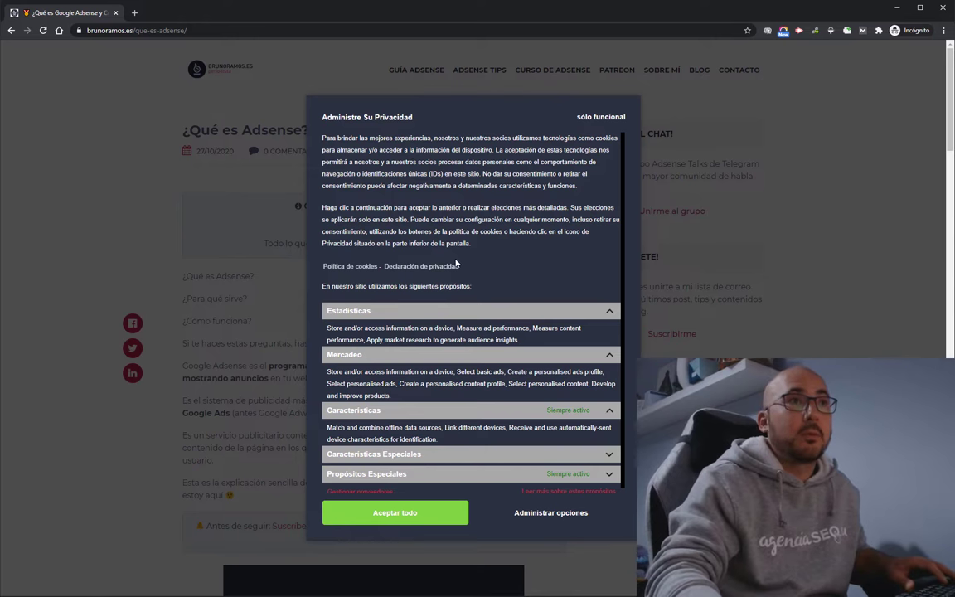
{"action": "scroll", "coordinate": [406, 224], "scroll_direction": "down", "scroll_amount": 1}
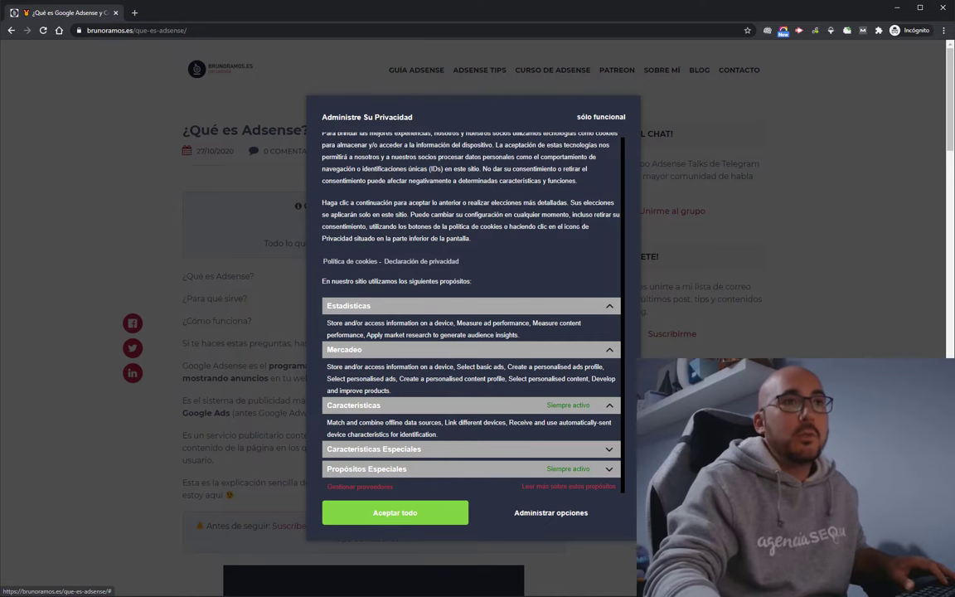
{"action": "left_click", "coordinate": [548, 513]}
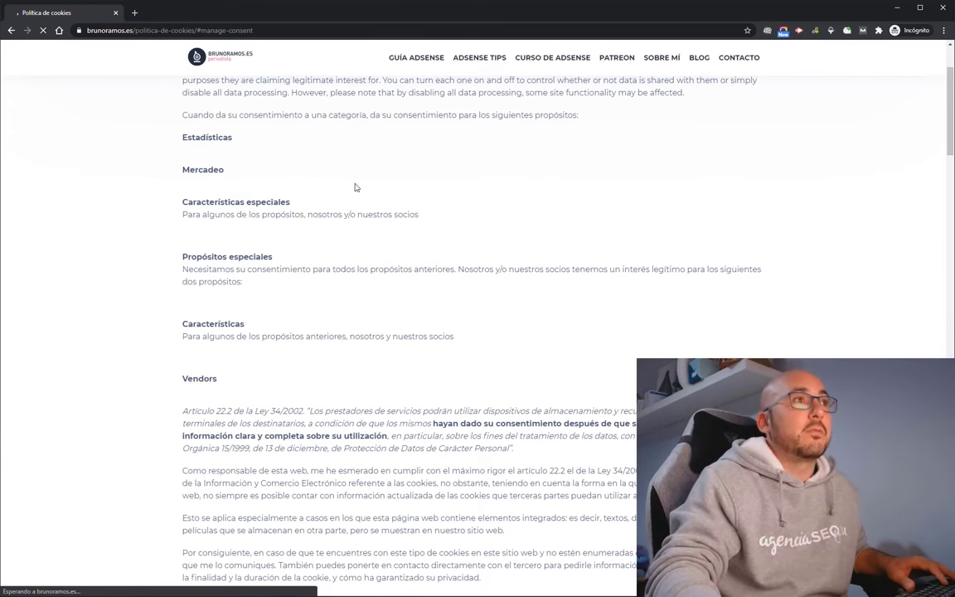
{"action": "scroll", "coordinate": [346, 276], "scroll_direction": "up", "scroll_amount": 2}
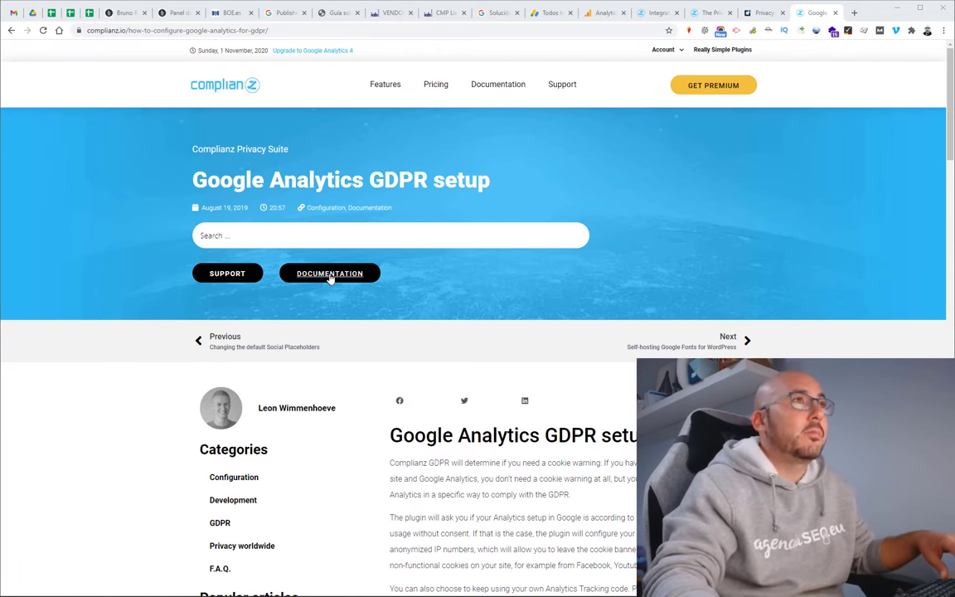
- Read the introduction and Step 1 – Data Processing Terms of Complianz's Google Analytics GDPR setup article
{"action": "scroll", "coordinate": [370, 246], "scroll_direction": "down", "scroll_amount": 4}
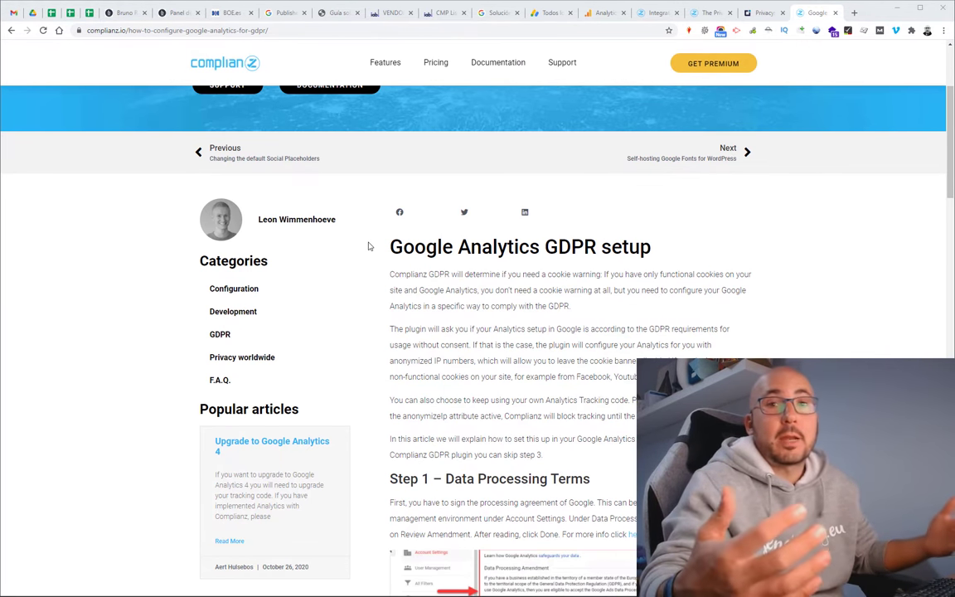
{"action": "scroll", "coordinate": [370, 246], "scroll_direction": "down", "scroll_amount": 2}
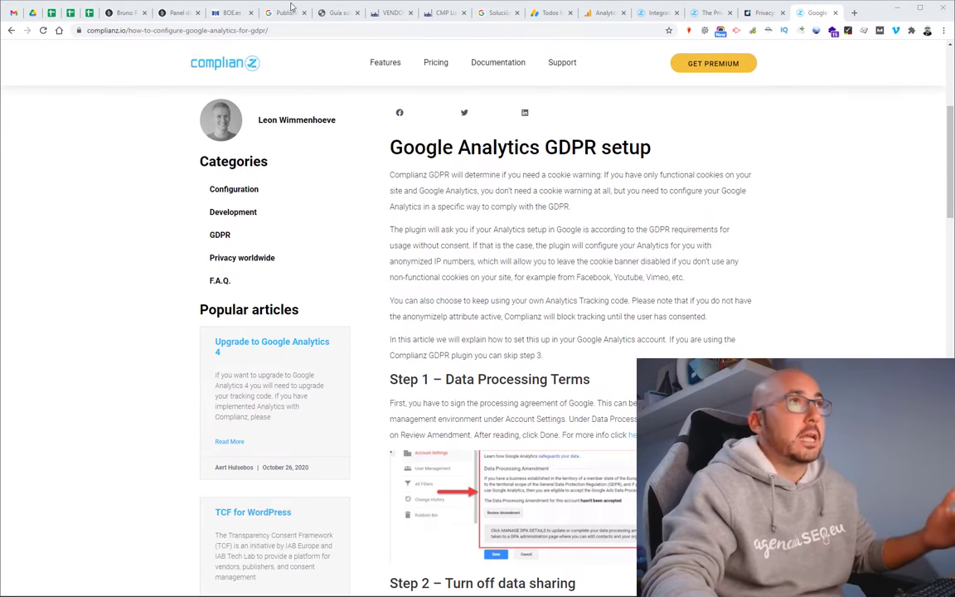
{"action": "left_click", "coordinate": [249, 31]}
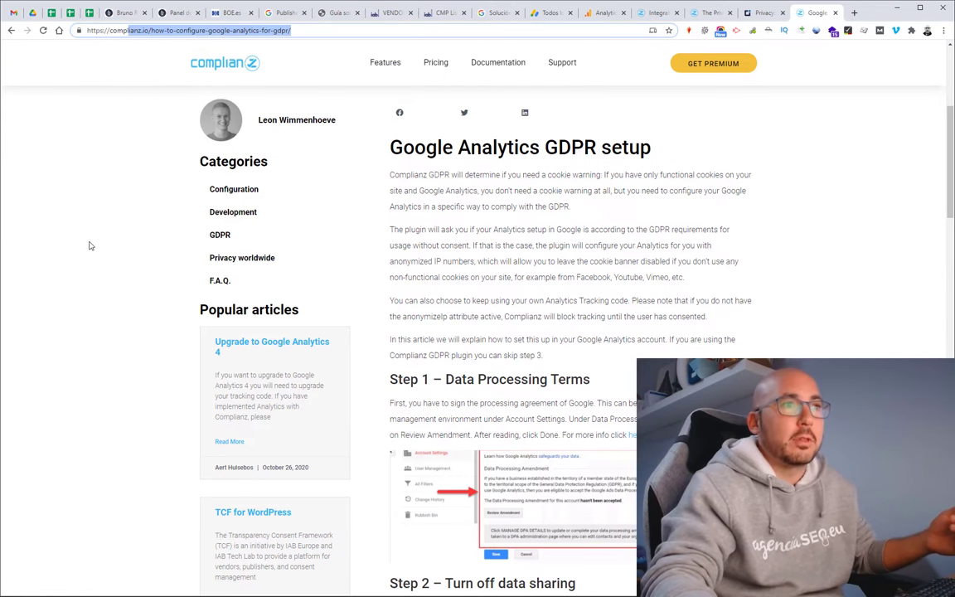
{"action": "left_click", "coordinate": [528, 352]}
{"action": "scroll", "coordinate": [529, 352], "scroll_direction": "down", "scroll_amount": 3}
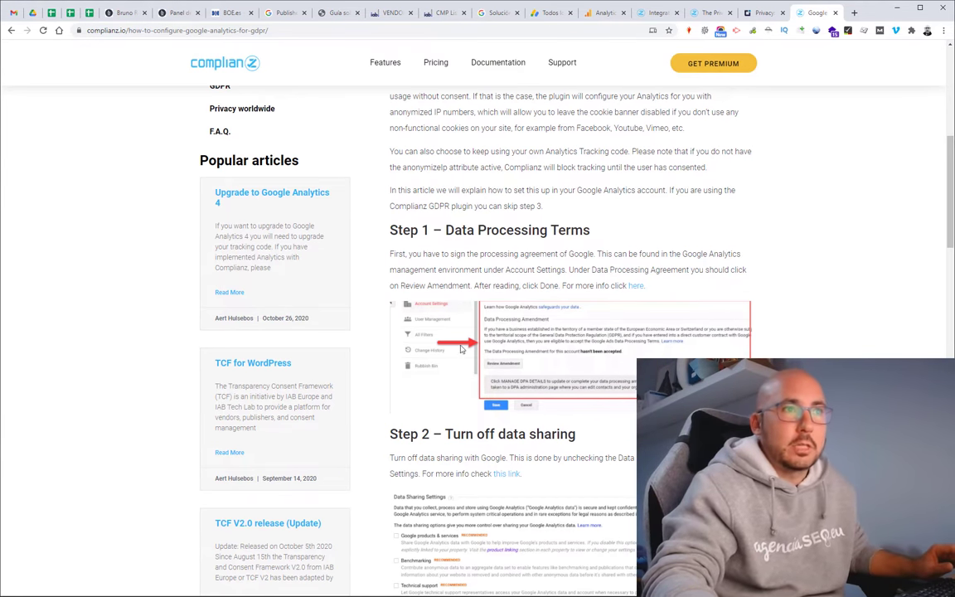
- Examine Step 2 – Turn off data sharing and Step 3 – Anonymize IP in the Google Analytics GDPR setup article
{"action": "scroll", "coordinate": [624, 387], "scroll_direction": "down", "scroll_amount": 4}
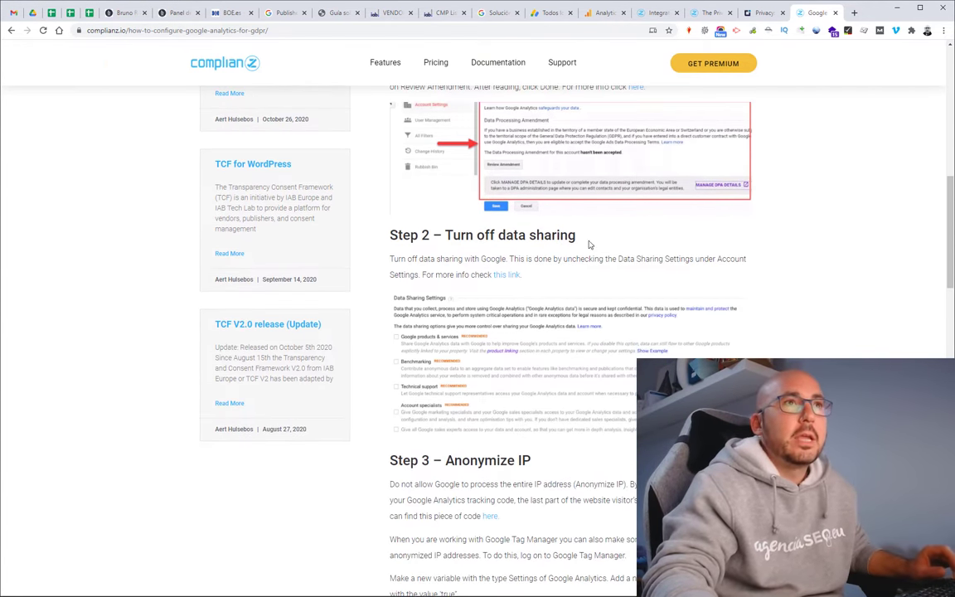
{"action": "left_click_drag", "start_coordinate": [576, 236], "coordinate": [437, 237]}
{"action": "left_click", "coordinate": [626, 257]}
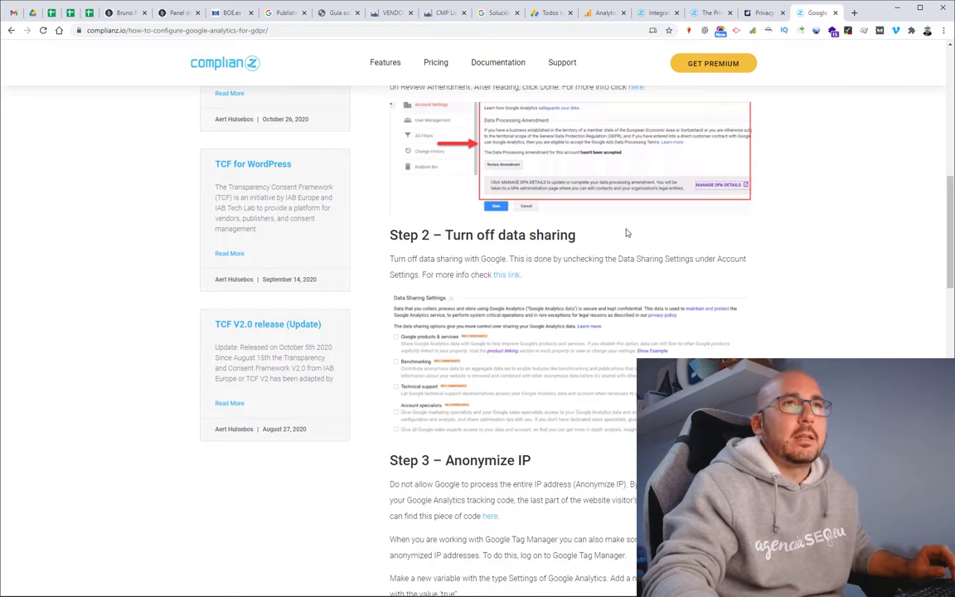
{"action": "scroll", "coordinate": [752, 258], "scroll_direction": "down", "scroll_amount": 2}
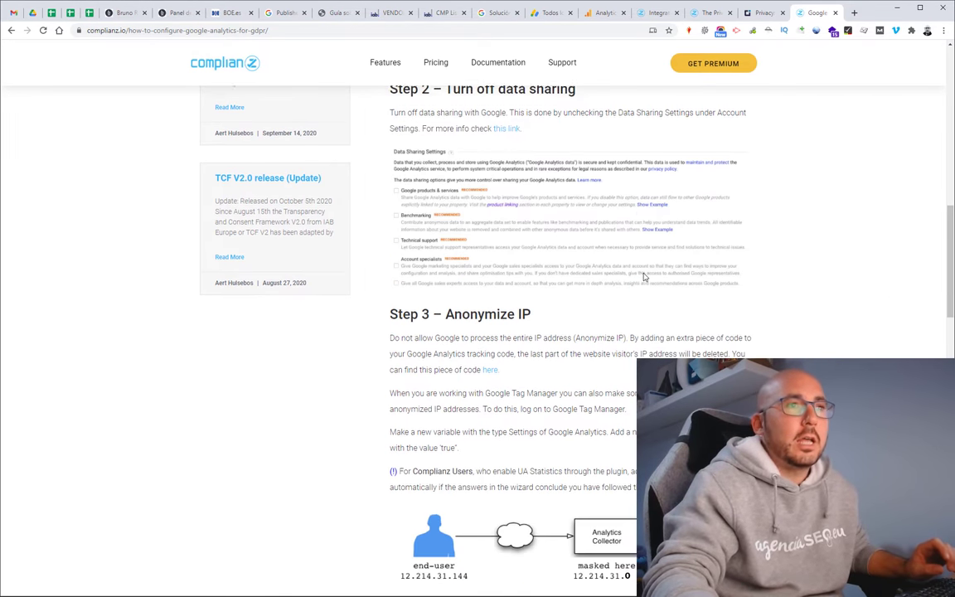
{"action": "left_click_drag", "start_coordinate": [532, 314], "coordinate": [444, 313]}
{"action": "scroll", "coordinate": [467, 315], "scroll_direction": "down", "scroll_amount": 2}
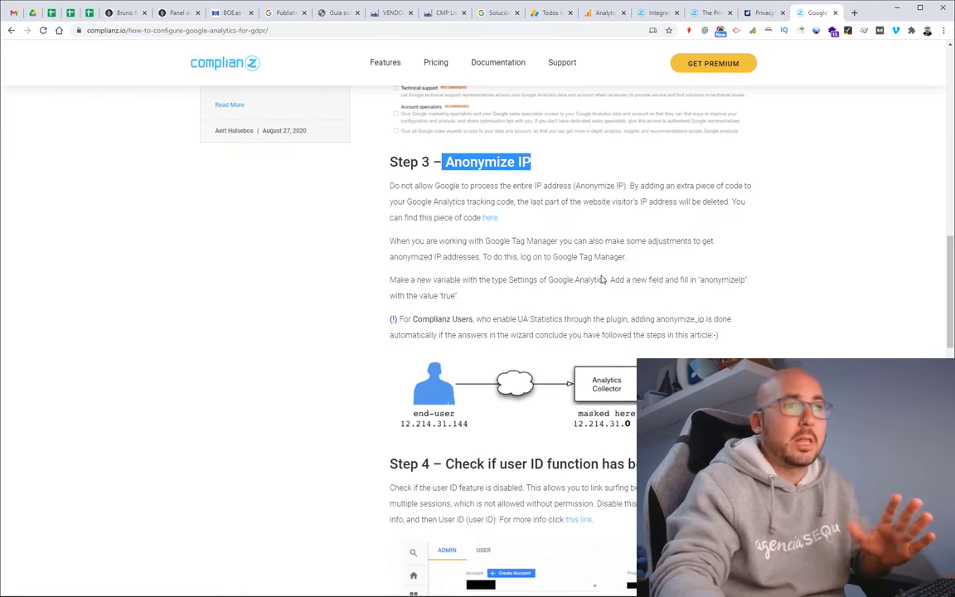
- Review Step 4 on disabling the user ID function and Step 5 on disabling data sharing for ad purposes
{"action": "scroll", "coordinate": [602, 280], "scroll_direction": "down", "scroll_amount": 4}
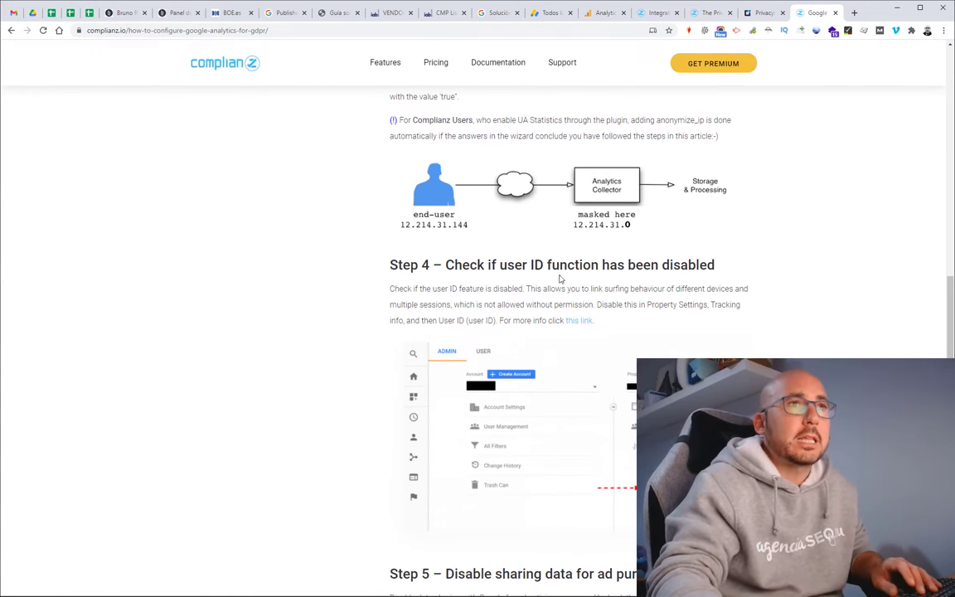
{"action": "scroll", "coordinate": [577, 281], "scroll_direction": "down", "scroll_amount": 8}
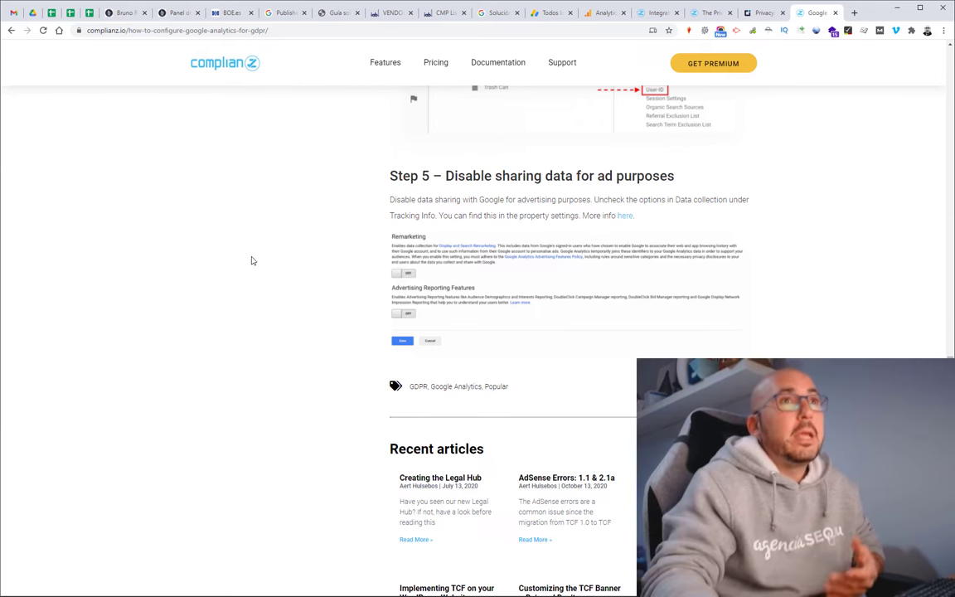
{"action": "scroll", "coordinate": [248, 273], "scroll_direction": "up", "scroll_amount": 10}
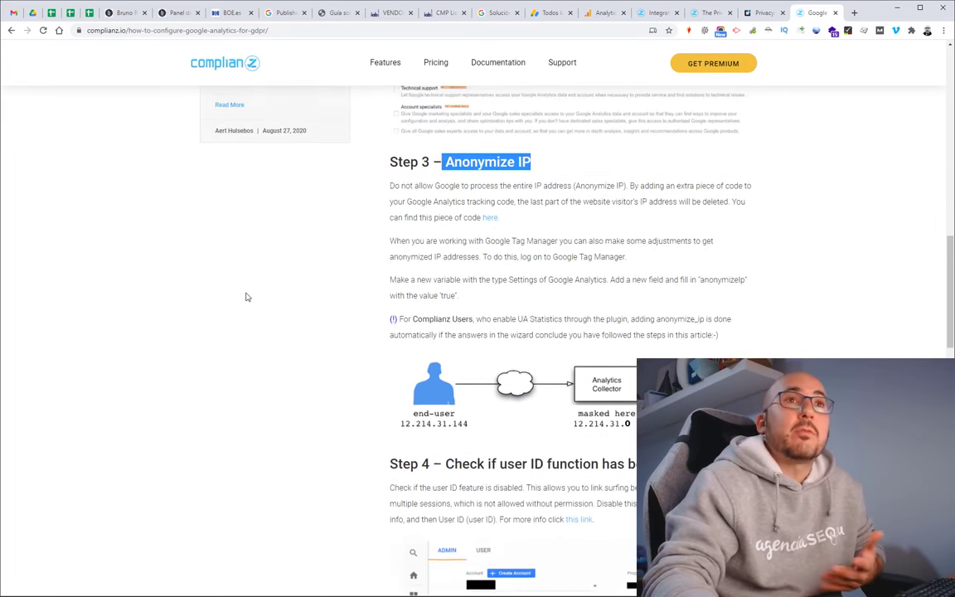
{"action": "scroll", "coordinate": [245, 297], "scroll_direction": "up", "scroll_amount": 9}
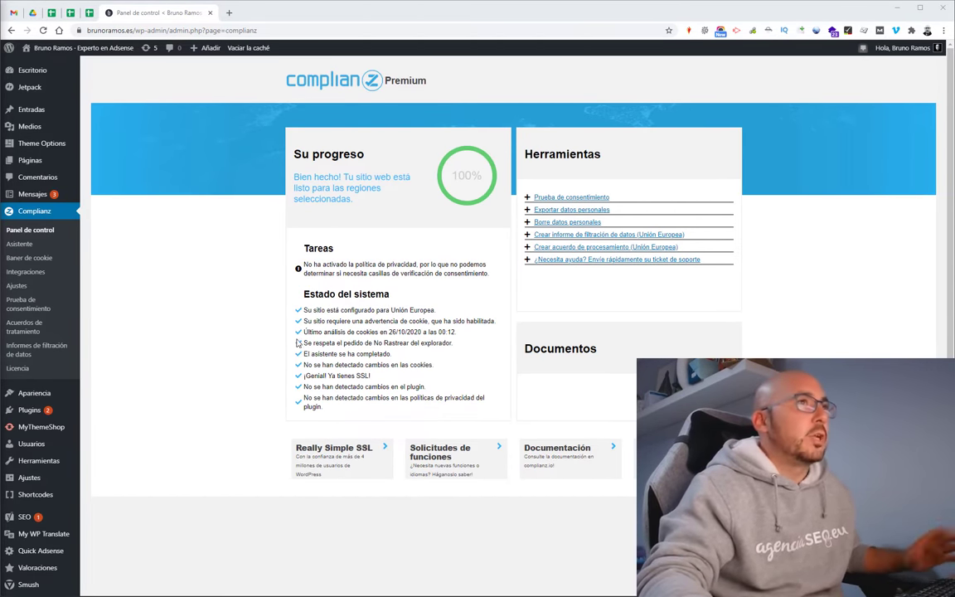
- Open the Complianz Asistente in the site's WordPress administration
{"action": "left_click", "coordinate": [22, 245]}
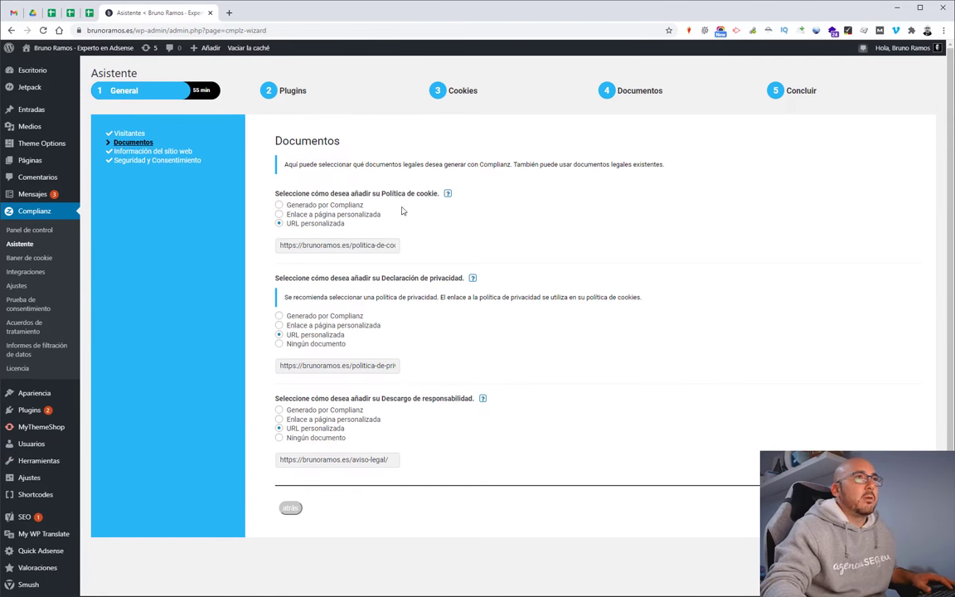
- Review the custom URLs set for the cookie policy, privacy statement and disclaimer in the wizard's Documentos section
{"action": "left_click_drag", "start_coordinate": [321, 246], "coordinate": [429, 250]}
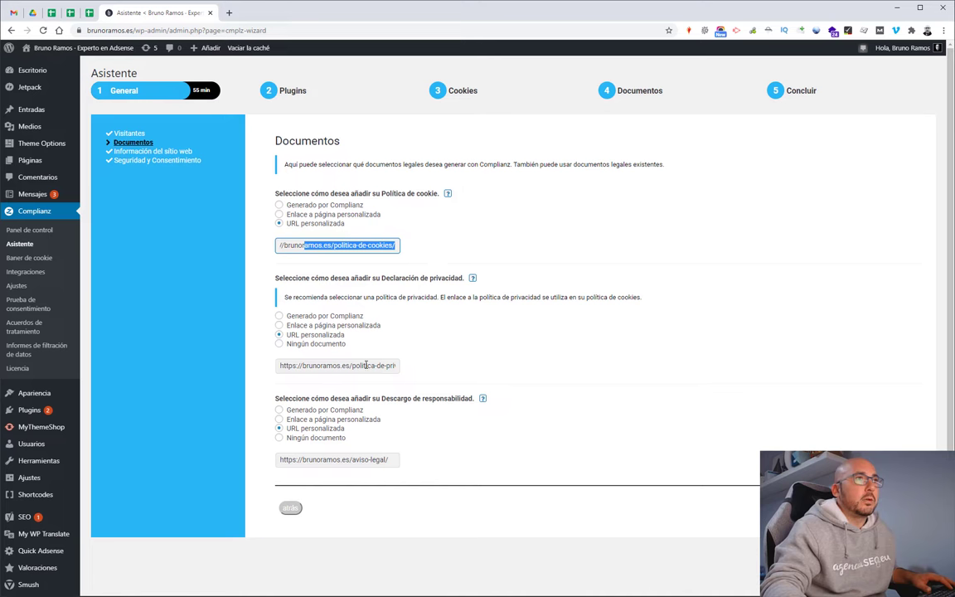
{"action": "left_click_drag", "start_coordinate": [300, 366], "coordinate": [448, 370]}
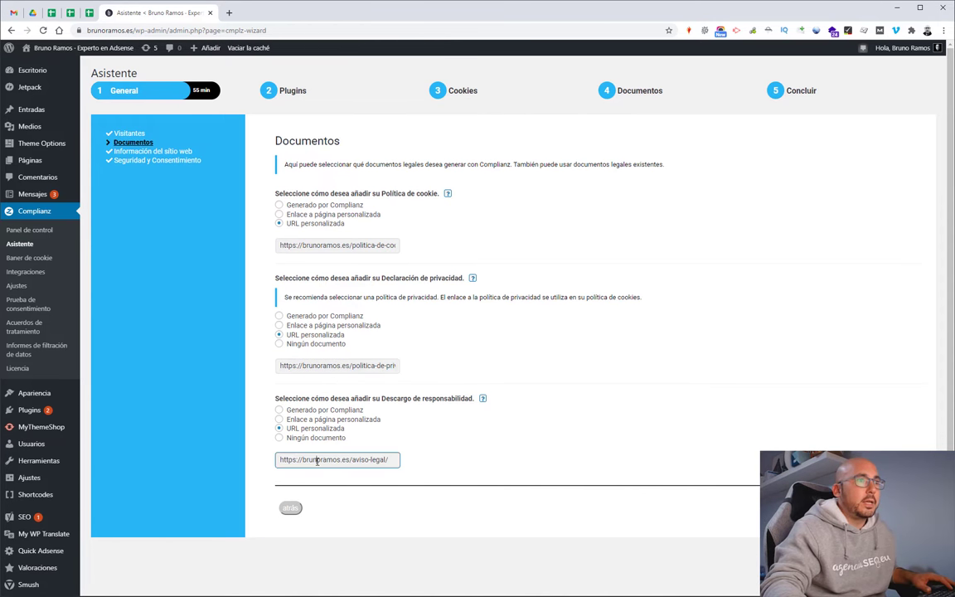
{"action": "left_click_drag", "start_coordinate": [316, 460], "coordinate": [452, 469]}
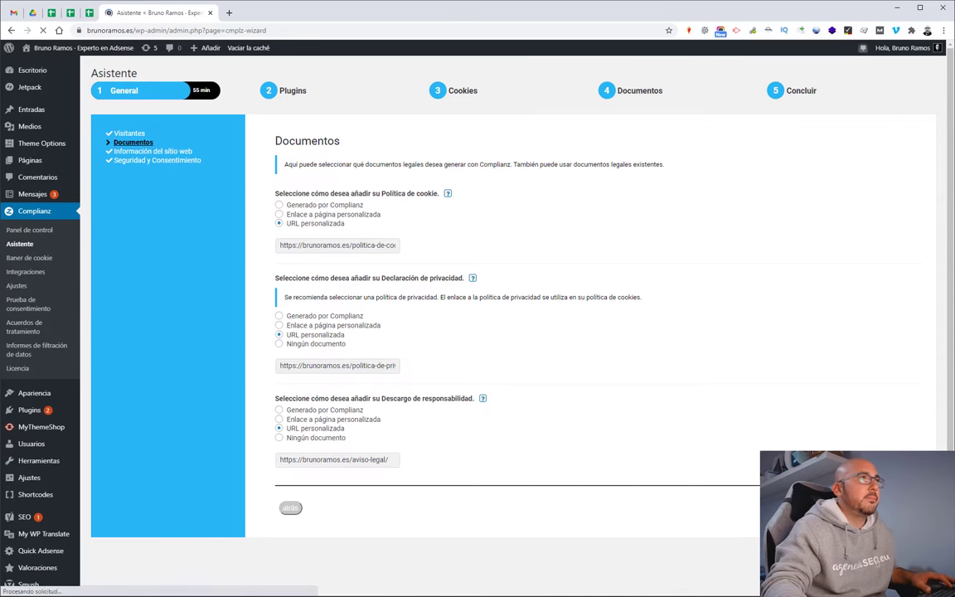
- Check the owner details in Información del sitio web and advance past Seguridad y Consentimiento
{"action": "triple_click", "coordinate": [500, 286]}
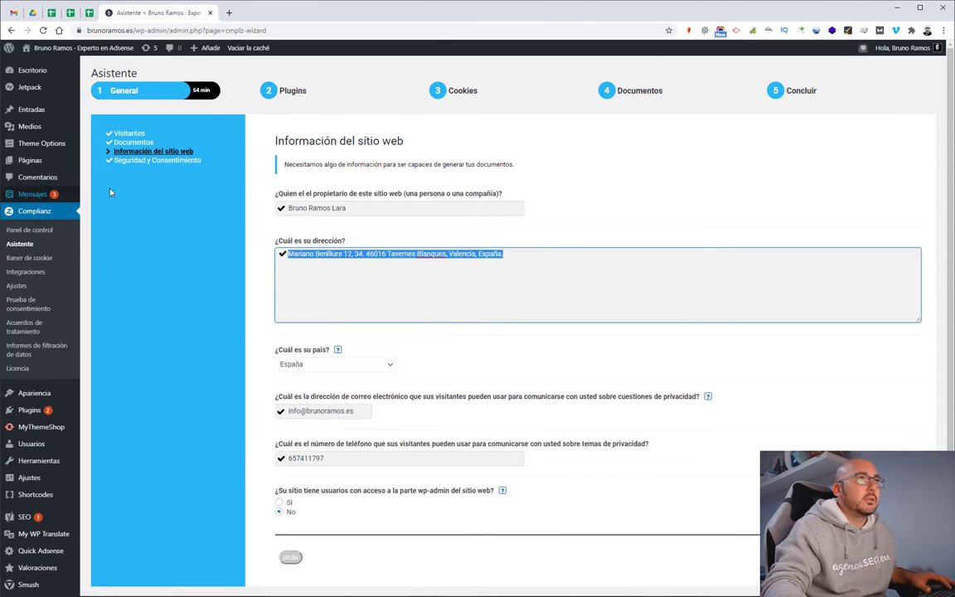
{"action": "scroll", "coordinate": [497, 460], "scroll_direction": "down", "scroll_amount": 1}
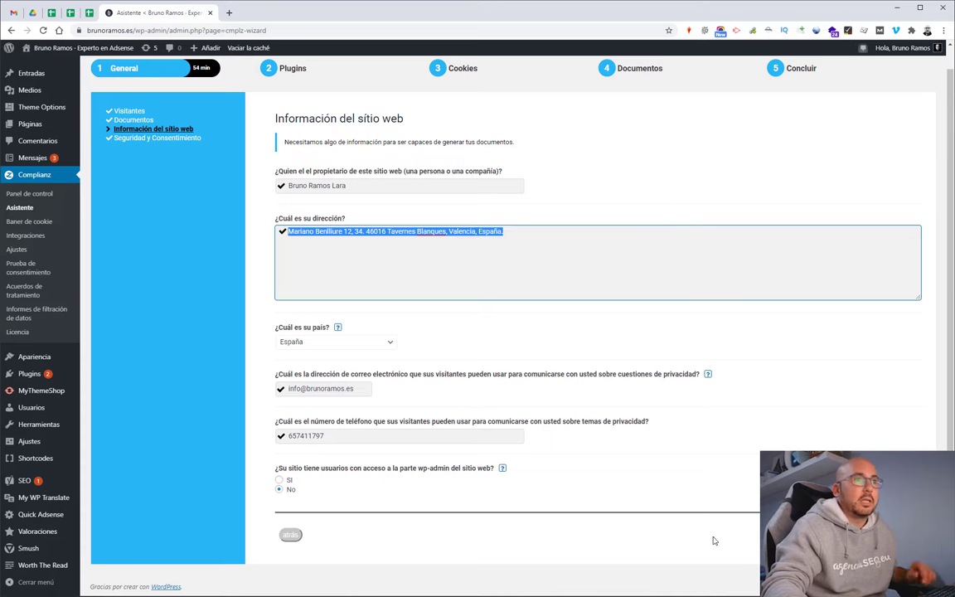
{"action": "left_click", "coordinate": [886, 534]}
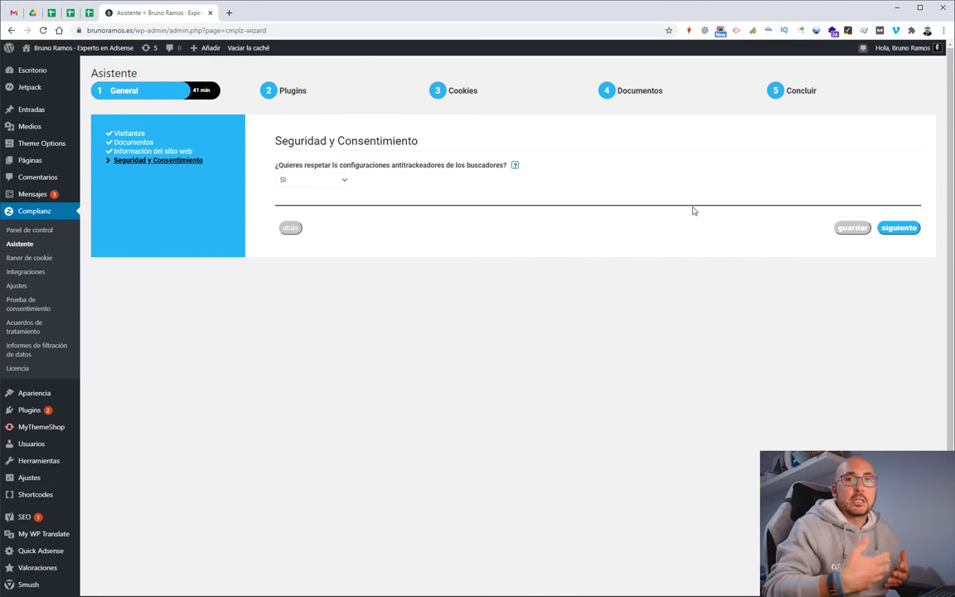
{"action": "left_click", "coordinate": [900, 227]}
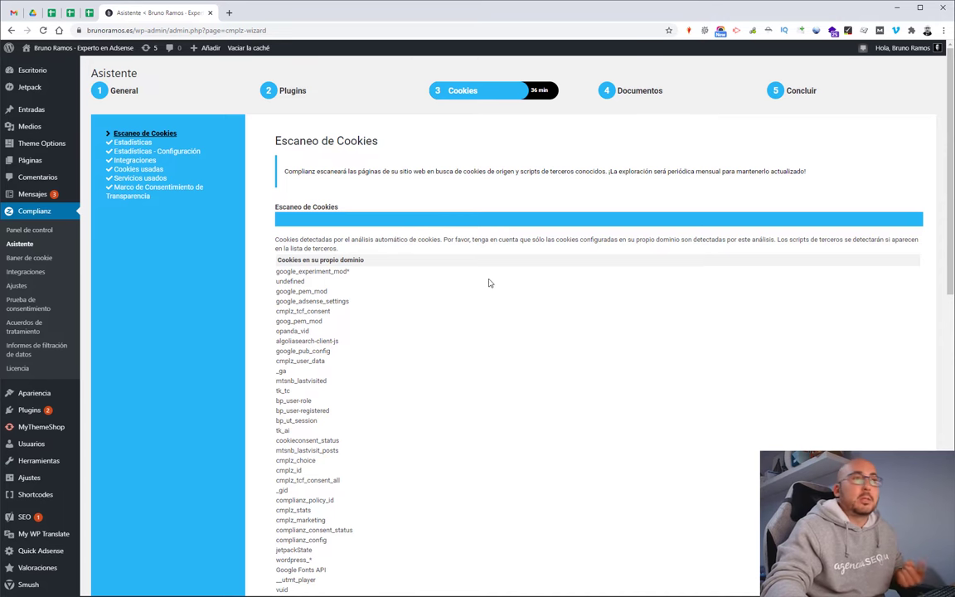
- Examine the detected cookies and rescan options in Escaneo de Cookies, and continue to Estadísticas
{"action": "scroll", "coordinate": [315, 145], "scroll_direction": "down", "scroll_amount": 15}
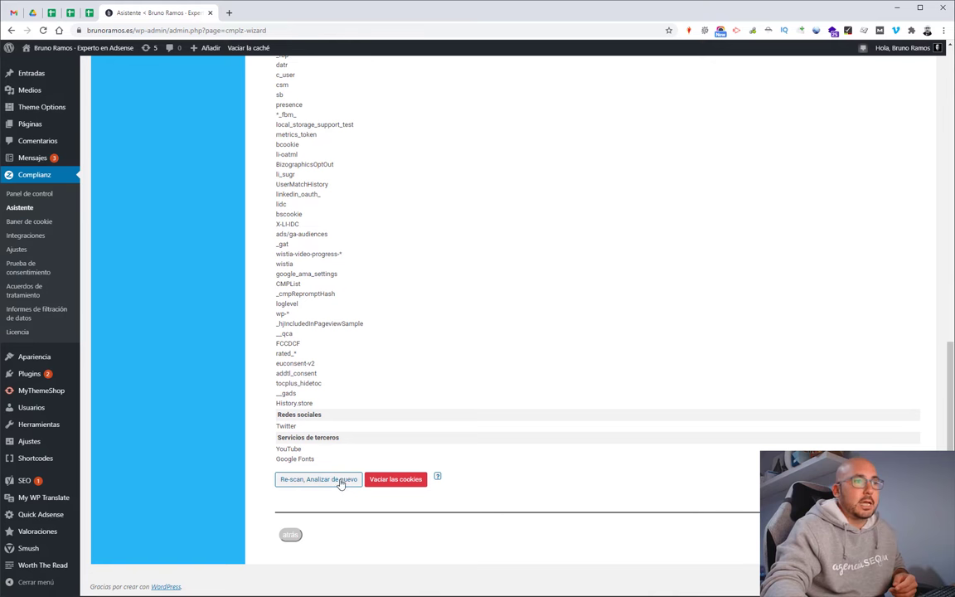
{"action": "scroll", "coordinate": [475, 379], "scroll_direction": "up", "scroll_amount": 6}
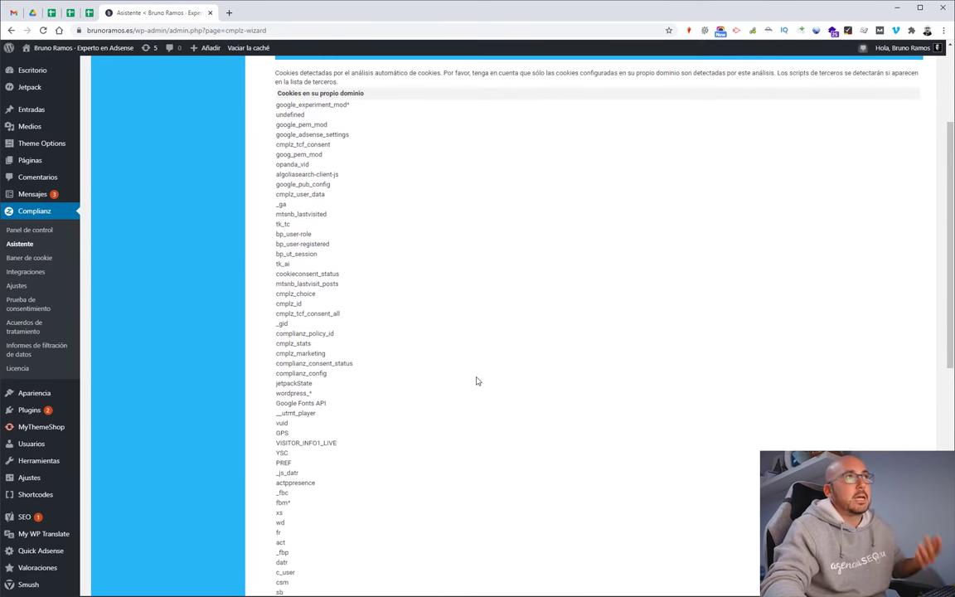
{"action": "scroll", "coordinate": [476, 381], "scroll_direction": "up", "scroll_amount": 2}
{"action": "scroll", "coordinate": [476, 382], "scroll_direction": "down", "scroll_amount": 12}
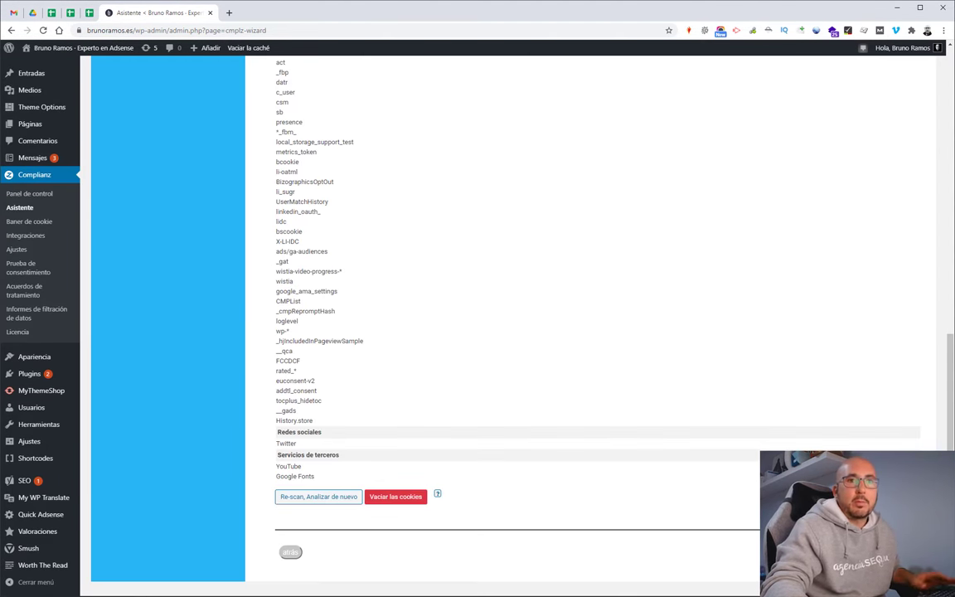
{"action": "left_click", "coordinate": [898, 551]}
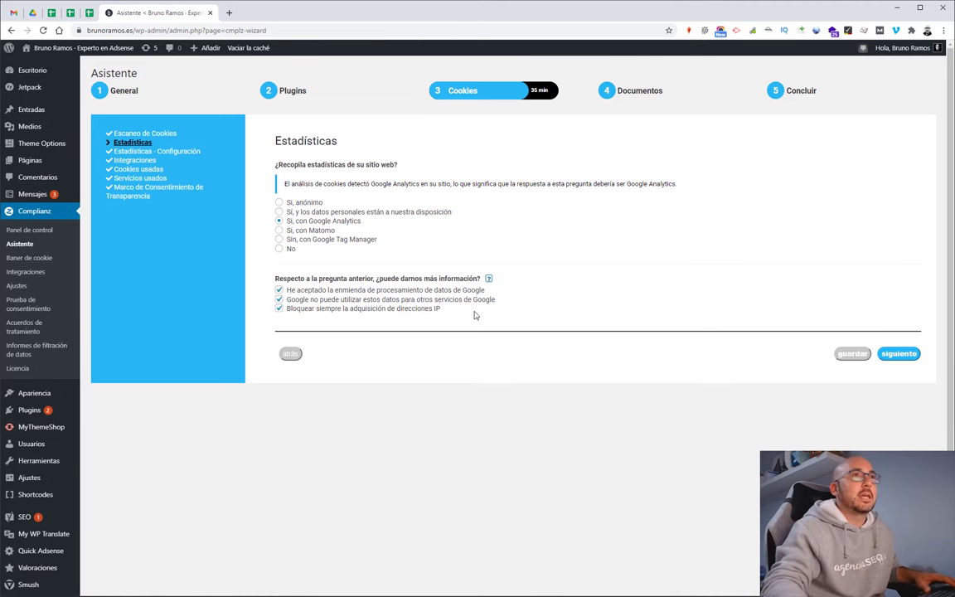
- Review whether Complianz configures the statistics and the Analytics UA code in Estadísticas - Configuración, and continue to Integraciones
{"action": "left_click", "coordinate": [902, 354]}
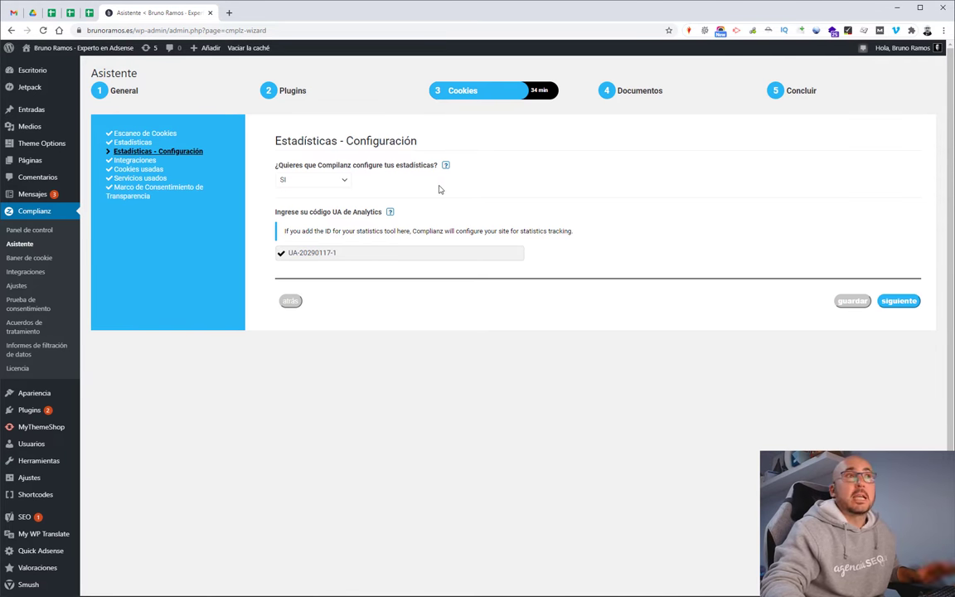
{"action": "left_click", "coordinate": [313, 178]}
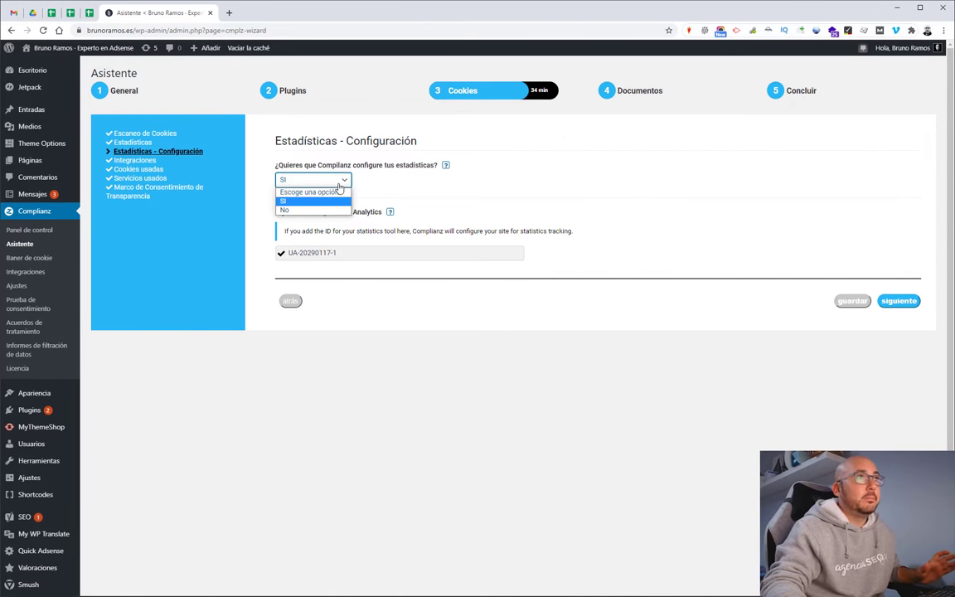
{"action": "left_click", "coordinate": [487, 179]}
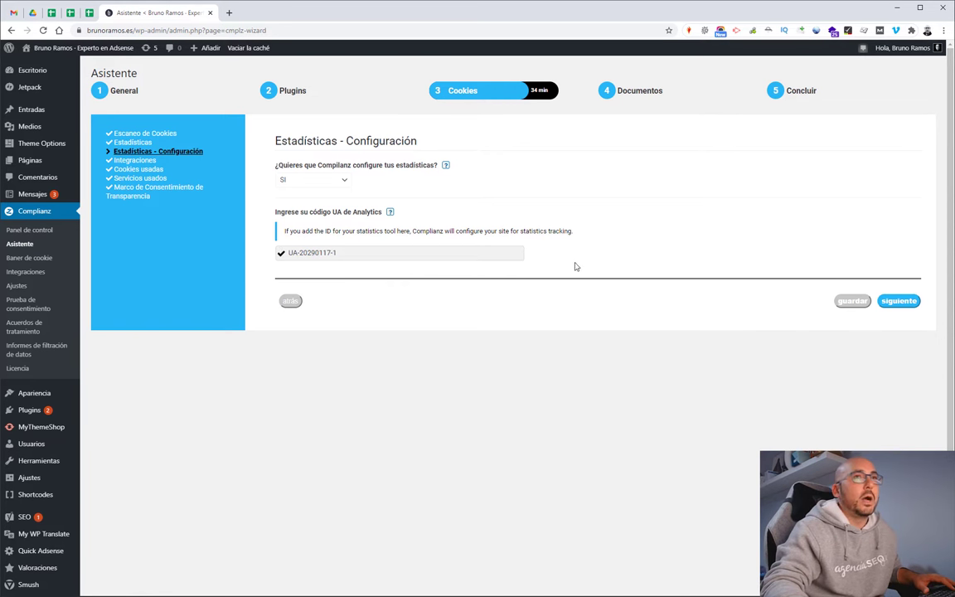
{"action": "left_click_drag", "start_coordinate": [281, 252], "coordinate": [344, 248]}
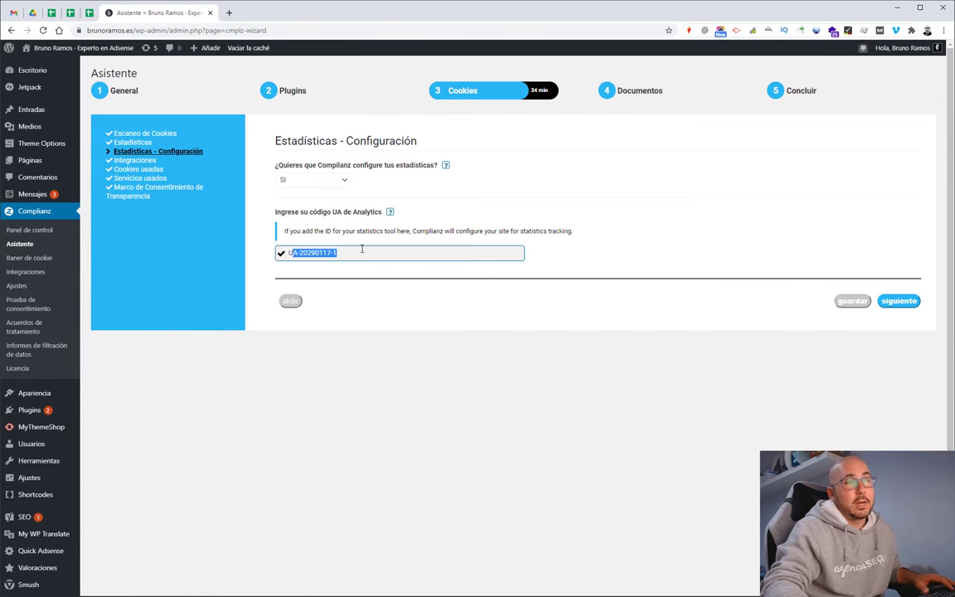
{"action": "left_click", "coordinate": [356, 304]}
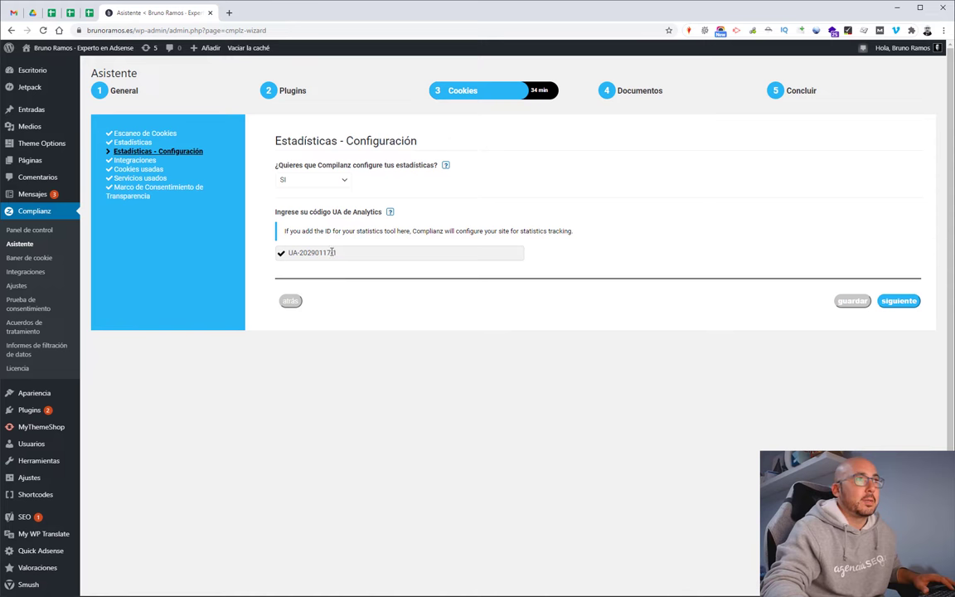
{"action": "left_click", "coordinate": [902, 304]}
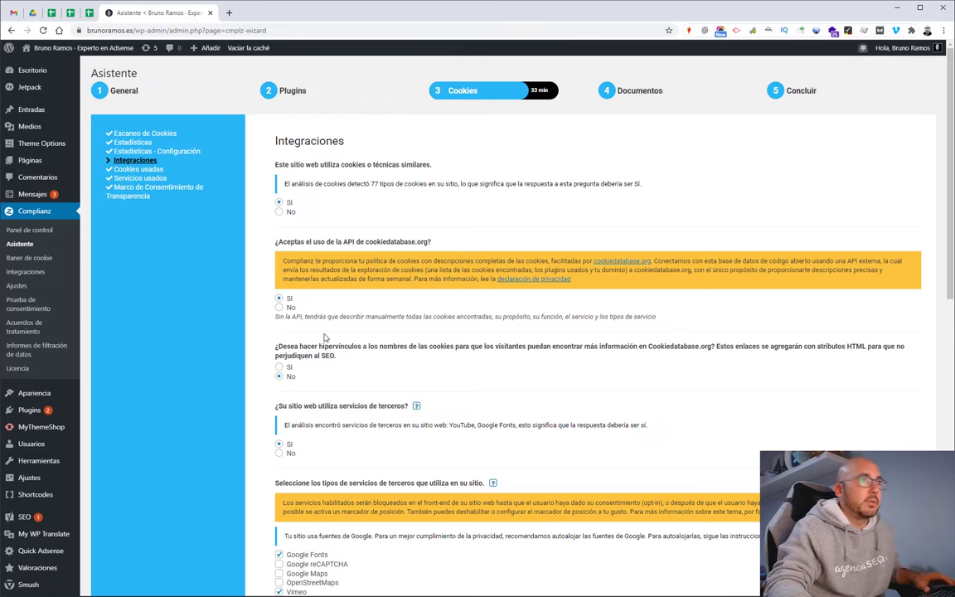
- Review the third-party services, social networks, TCF advertising and comment settings in Integraciones, and continue to Cookies usadas
{"action": "scroll", "coordinate": [304, 309], "scroll_direction": "down", "scroll_amount": 1}
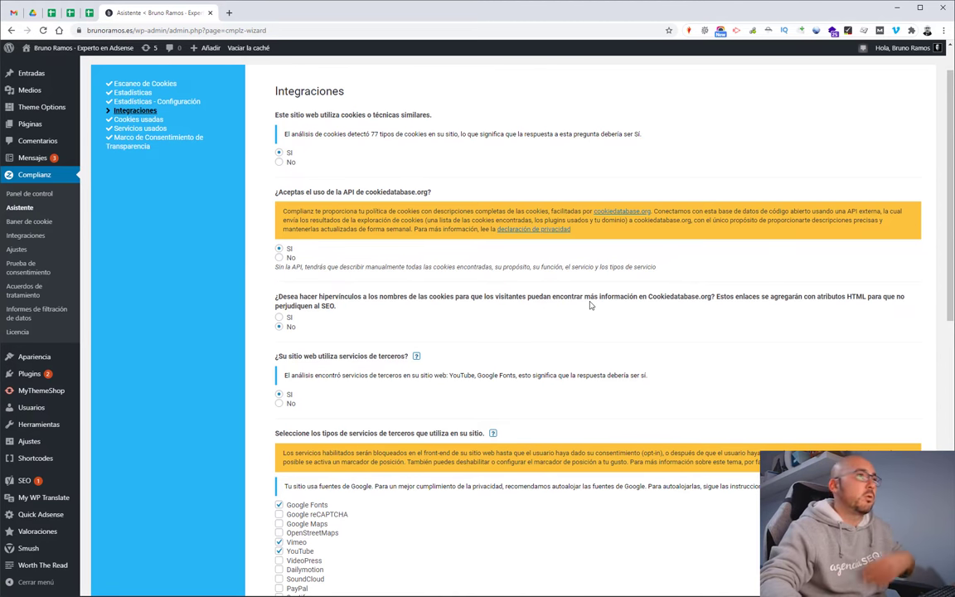
{"action": "scroll", "coordinate": [310, 323], "scroll_direction": "down", "scroll_amount": 2}
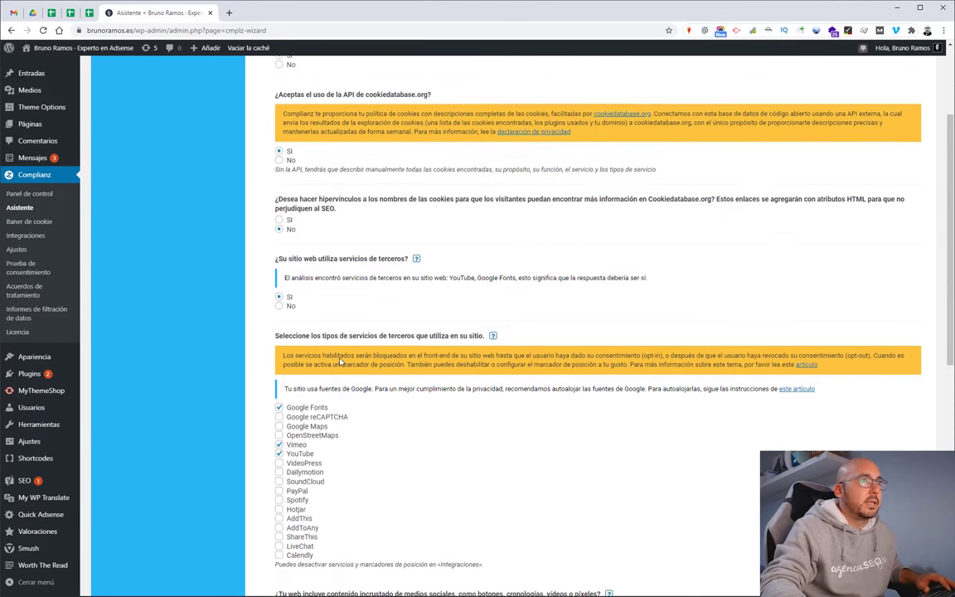
{"action": "scroll", "coordinate": [356, 275], "scroll_direction": "down", "scroll_amount": 2}
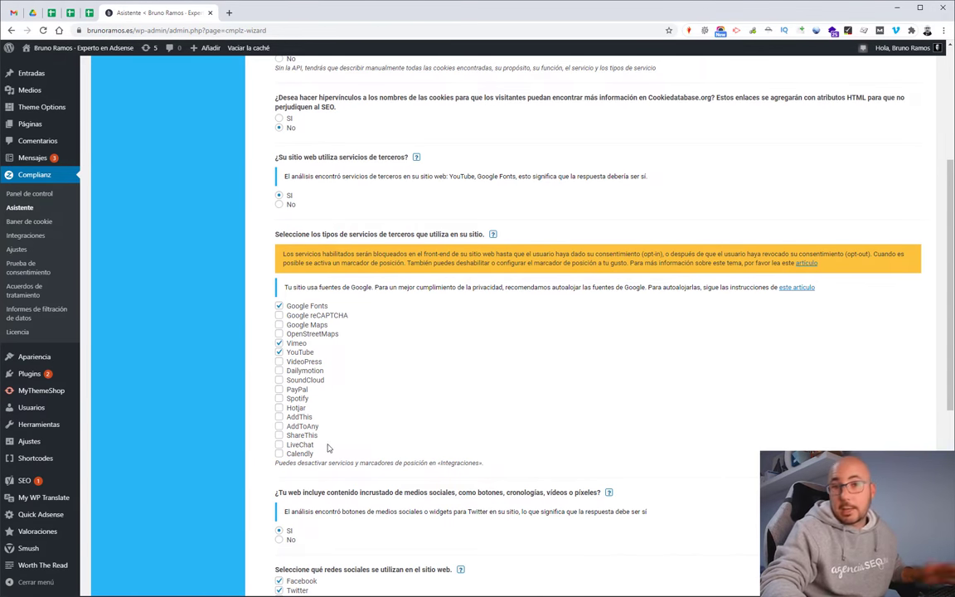
{"action": "scroll", "coordinate": [319, 445], "scroll_direction": "down", "scroll_amount": 4}
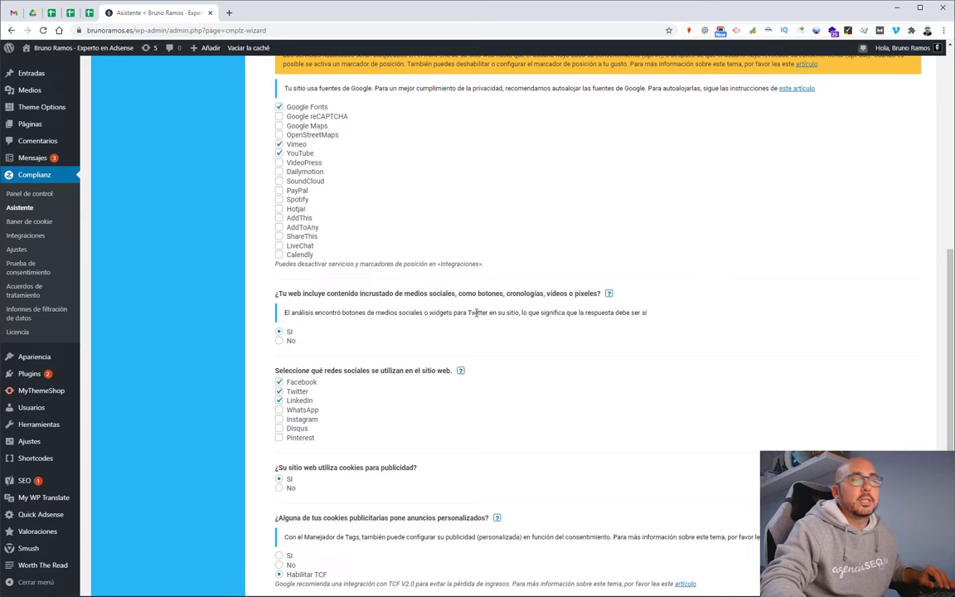
{"action": "scroll", "coordinate": [454, 390], "scroll_direction": "down", "scroll_amount": 1}
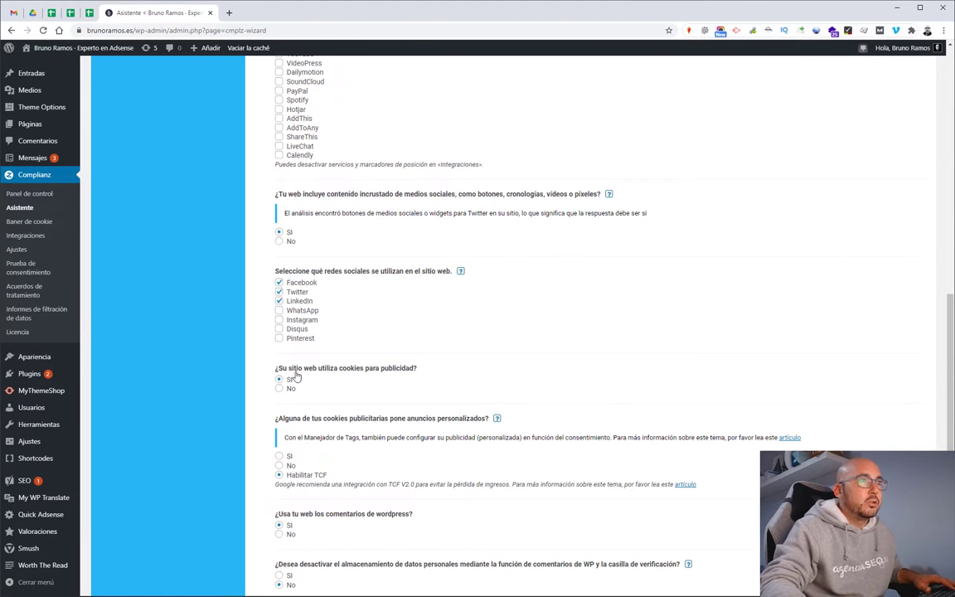
{"action": "scroll", "coordinate": [383, 376], "scroll_direction": "down", "scroll_amount": 1}
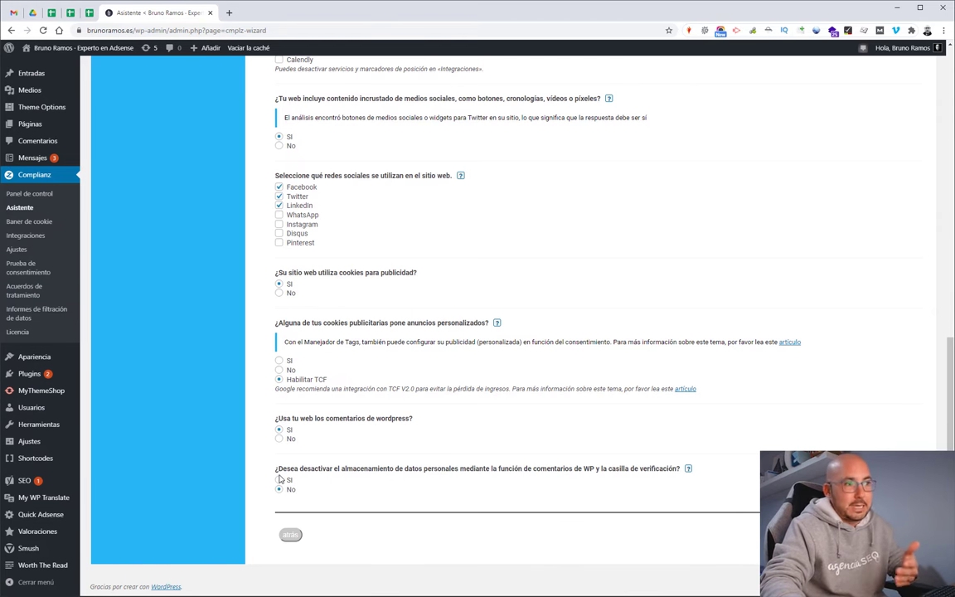
{"action": "left_click_drag", "start_coordinate": [276, 469], "coordinate": [399, 469]}
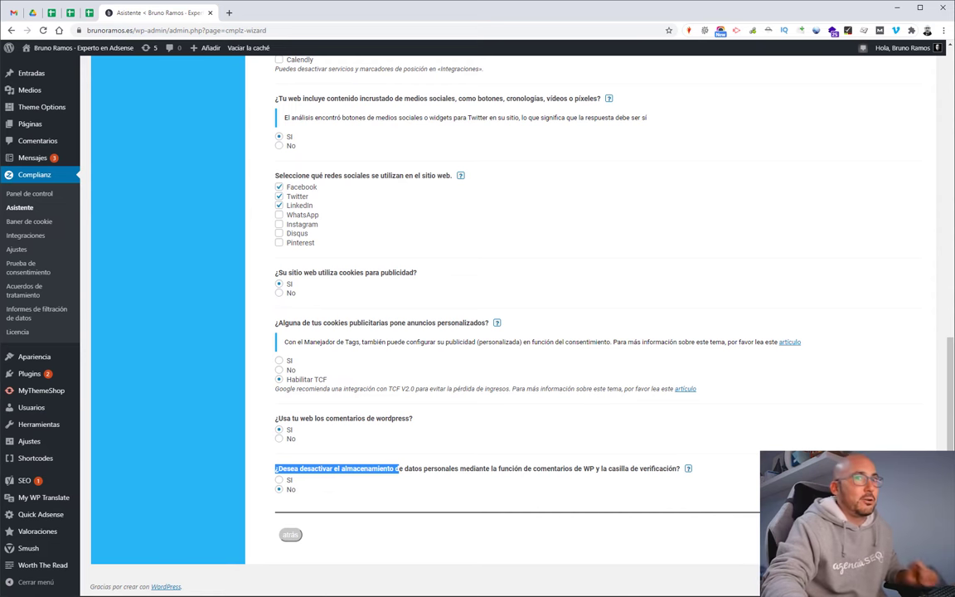
{"action": "left_click", "coordinate": [887, 534]}
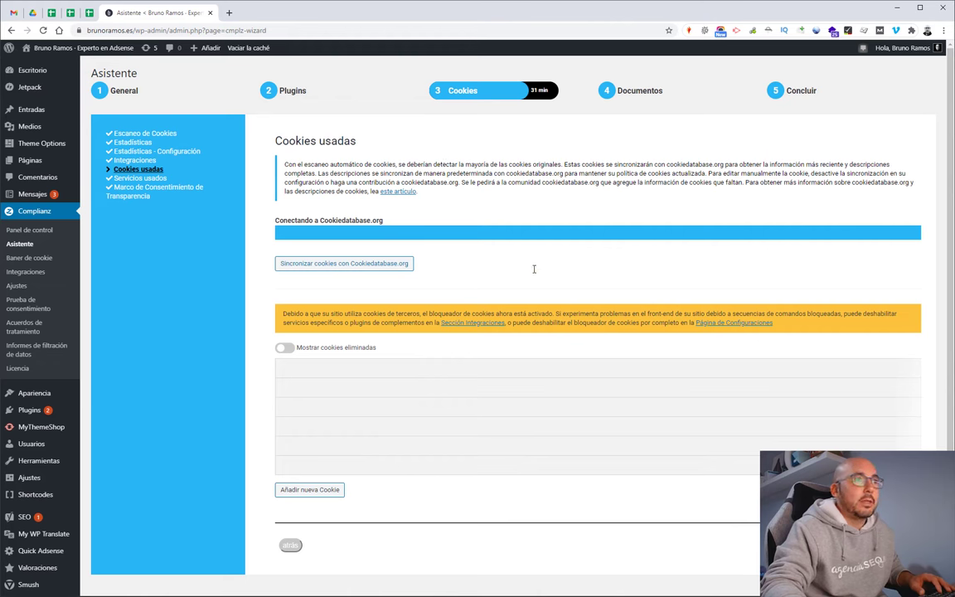
- Look through the Cookies usadas and Servicios usados lists, and continue to Marco de Consentimiento de Transparencia
{"action": "scroll", "coordinate": [547, 274], "scroll_direction": "down", "scroll_amount": 8}
{"action": "scroll", "coordinate": [551, 236], "scroll_direction": "down", "scroll_amount": 15}
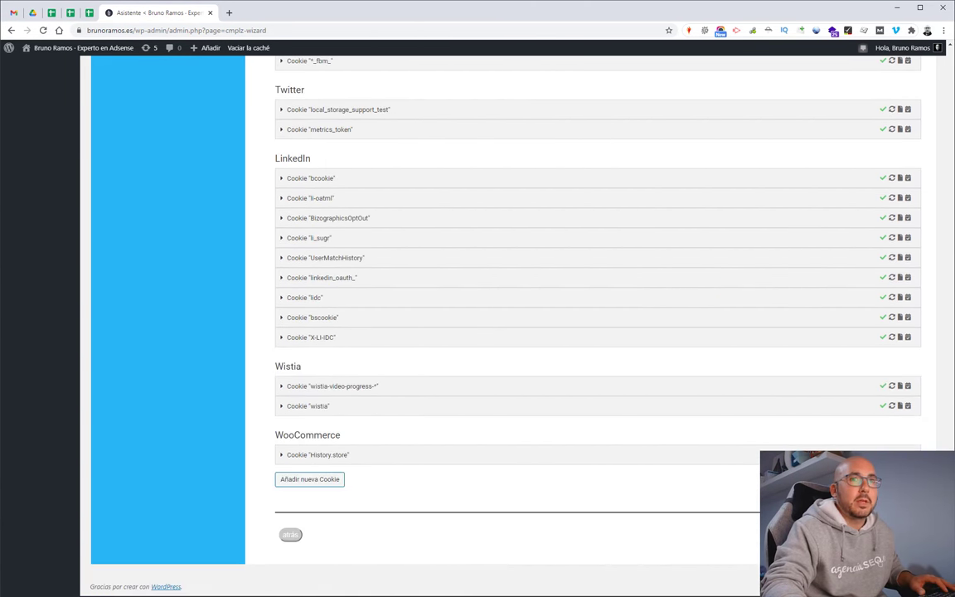
{"action": "left_click", "coordinate": [898, 535]}
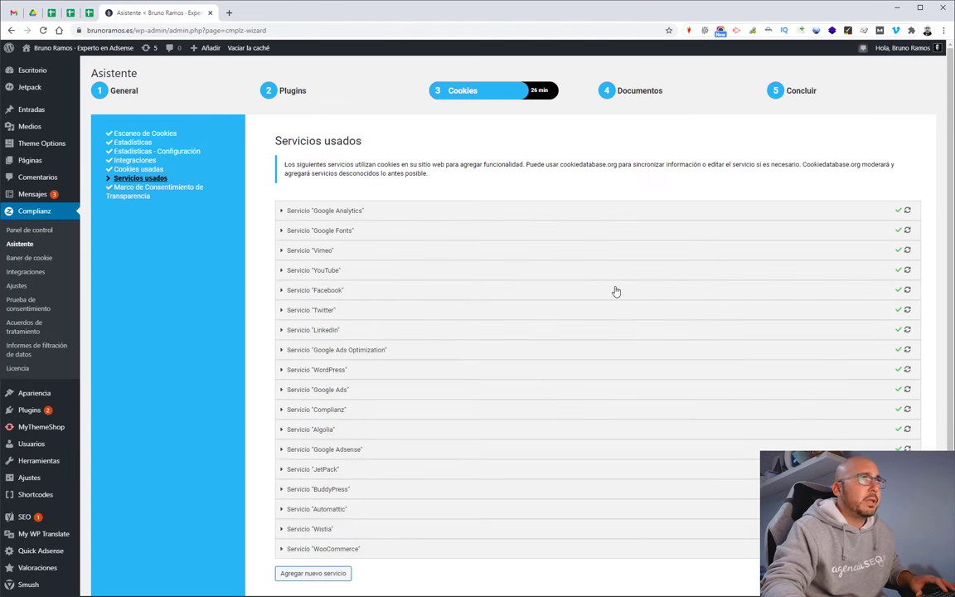
{"action": "scroll", "coordinate": [439, 290], "scroll_direction": "down", "scroll_amount": 2}
{"action": "left_click", "coordinate": [898, 535]}
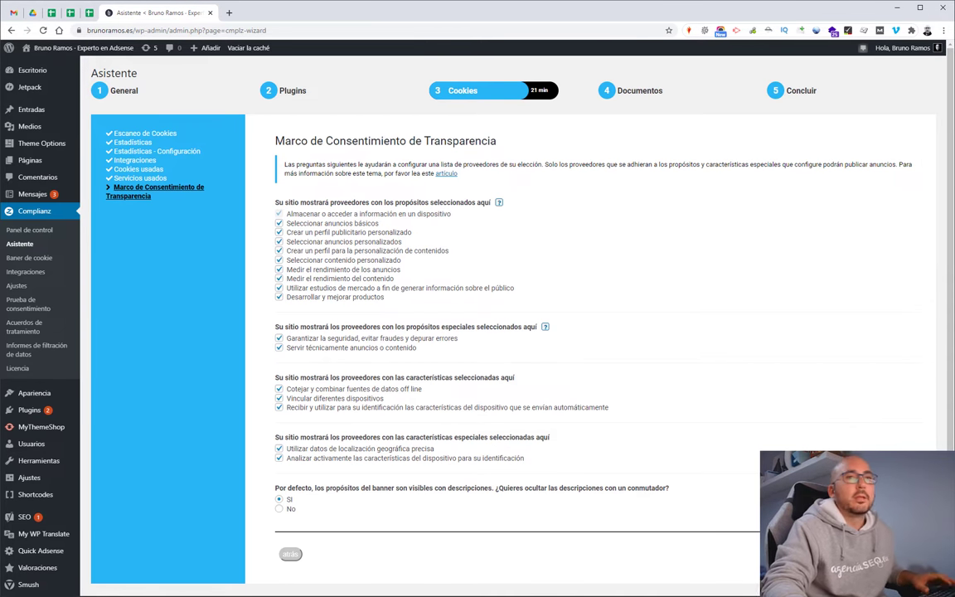
- Go through the wizard's Documentos stage and finalize it, confirming the cookie banner configuration
{"action": "left_click", "coordinate": [643, 91]}
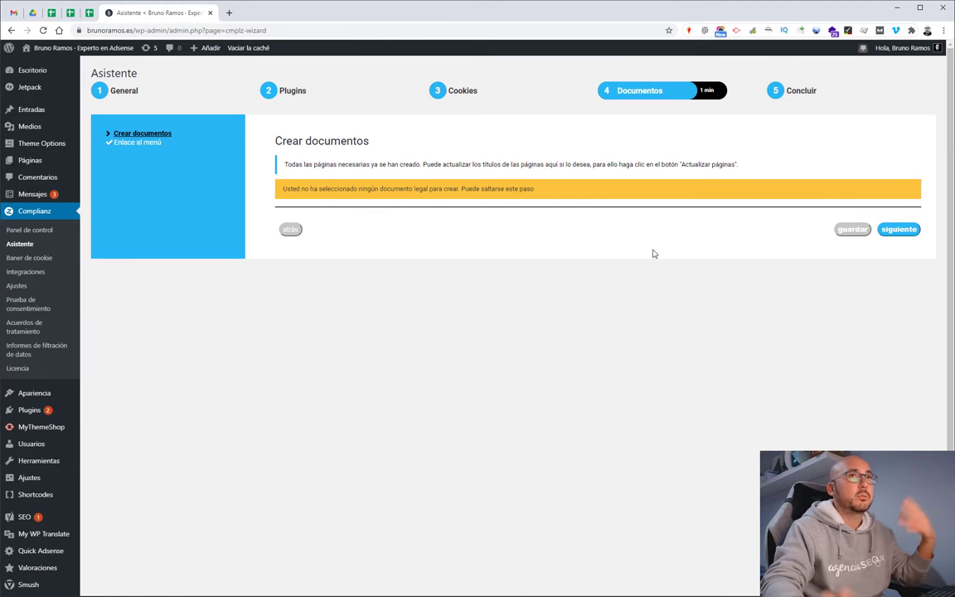
{"action": "left_click", "coordinate": [907, 230]}
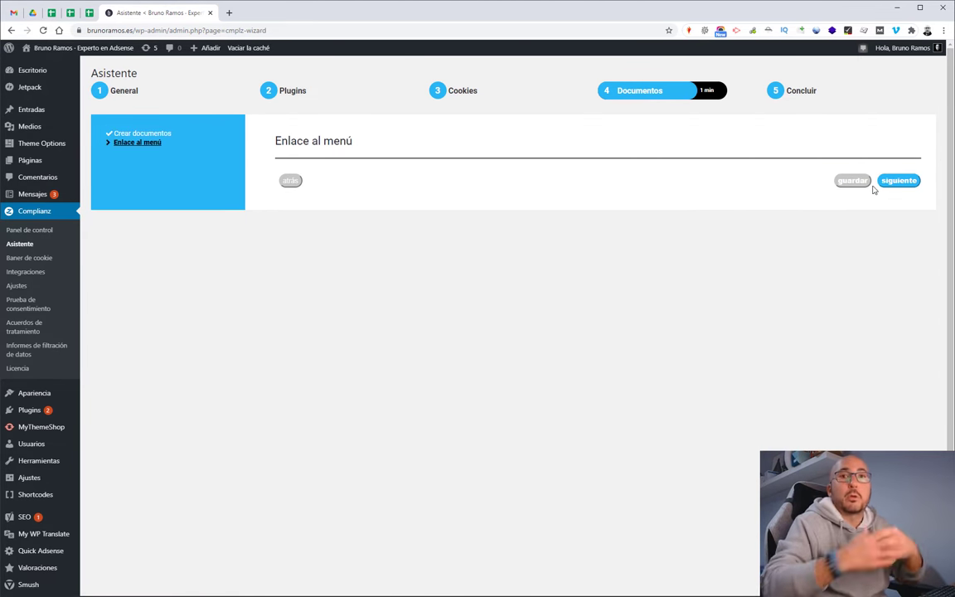
{"action": "left_click", "coordinate": [894, 187]}
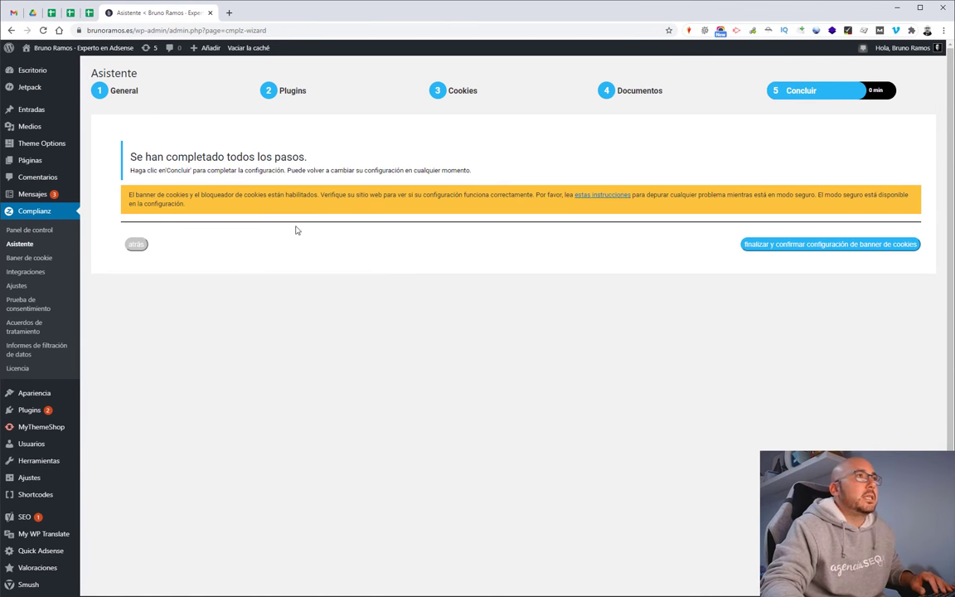
{"action": "left_click", "coordinate": [822, 247]}
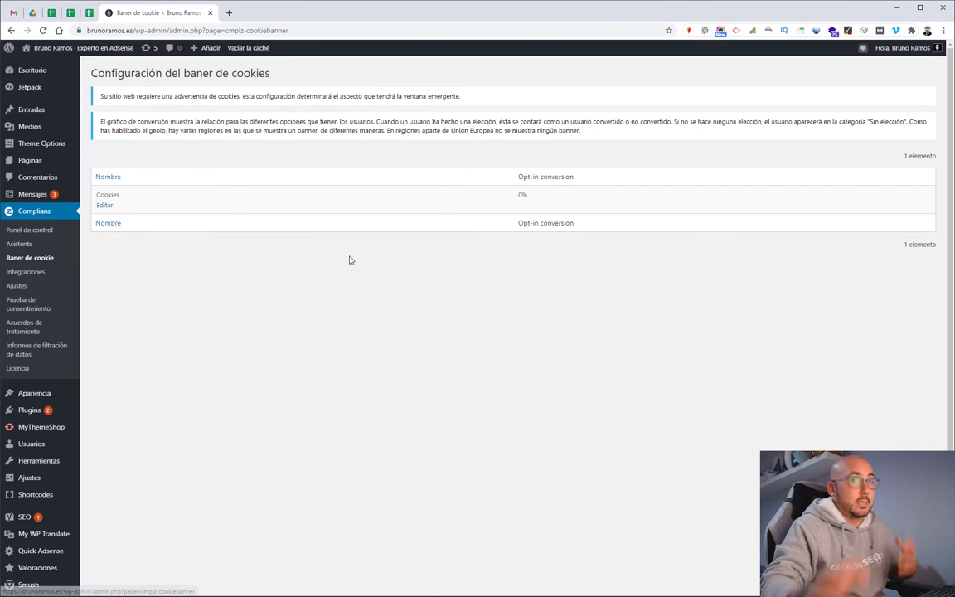
- Open the Cookies banner for editing and review its general settings, including the checkbox style options
{"action": "left_click", "coordinate": [104, 205]}
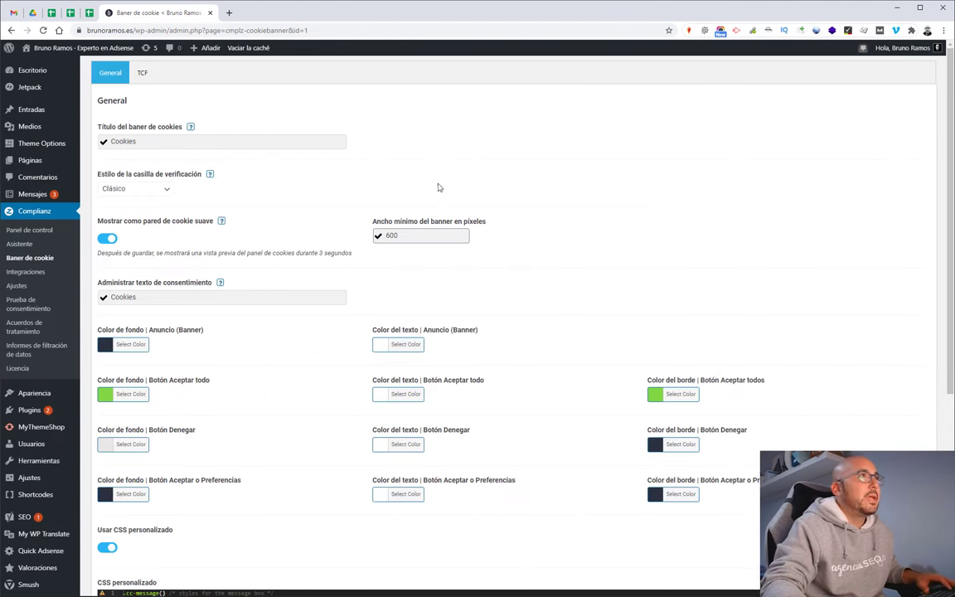
{"action": "scroll", "coordinate": [406, 166], "scroll_direction": "down", "scroll_amount": 2}
{"action": "scroll", "coordinate": [405, 164], "scroll_direction": "up", "scroll_amount": 3}
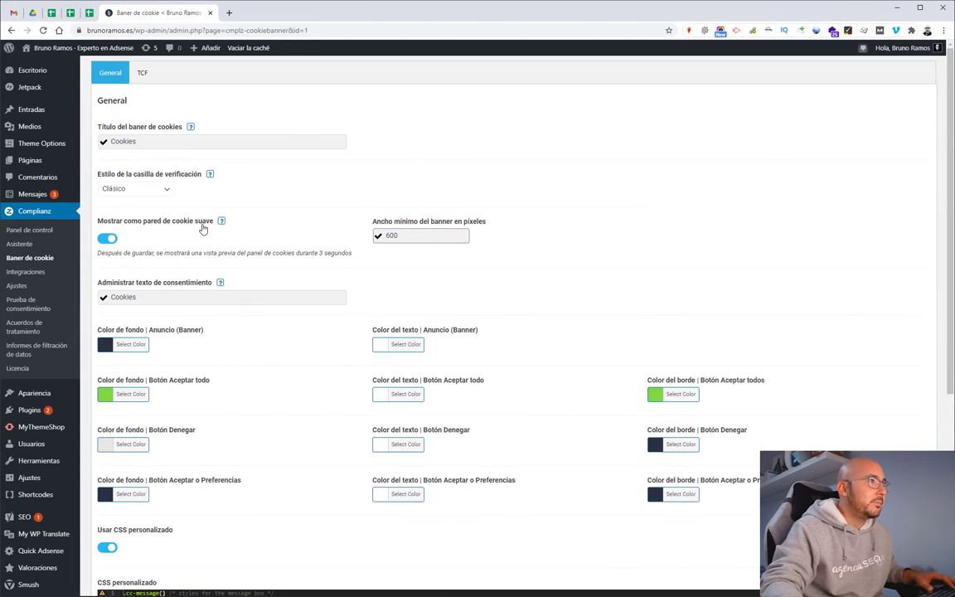
{"action": "left_click", "coordinate": [166, 191]}
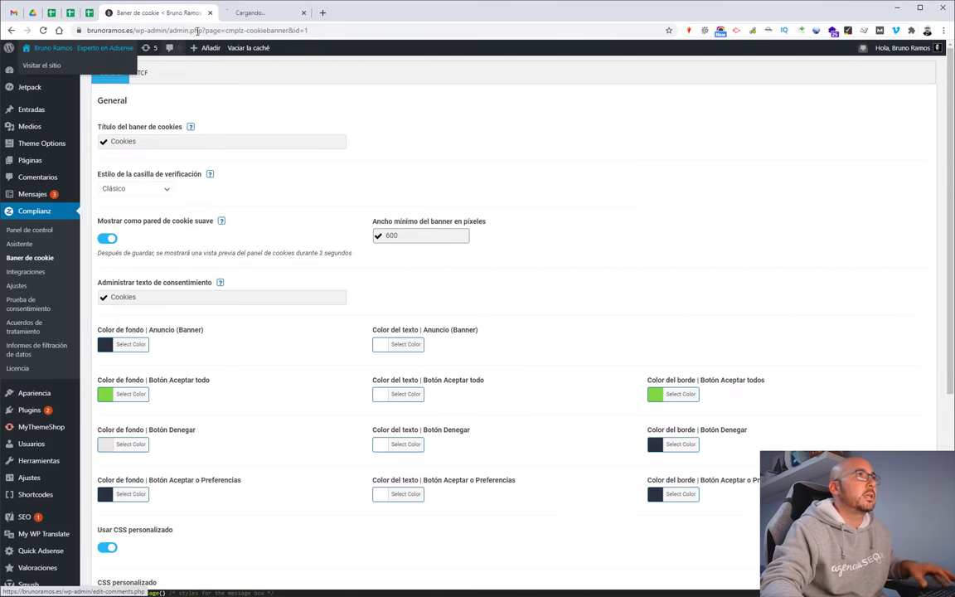
- Open the website's front end in a new tab and go to its Cookies policy page
{"action": "middle_click", "coordinate": [97, 47]}
{"action": "left_click", "coordinate": [250, 13]}
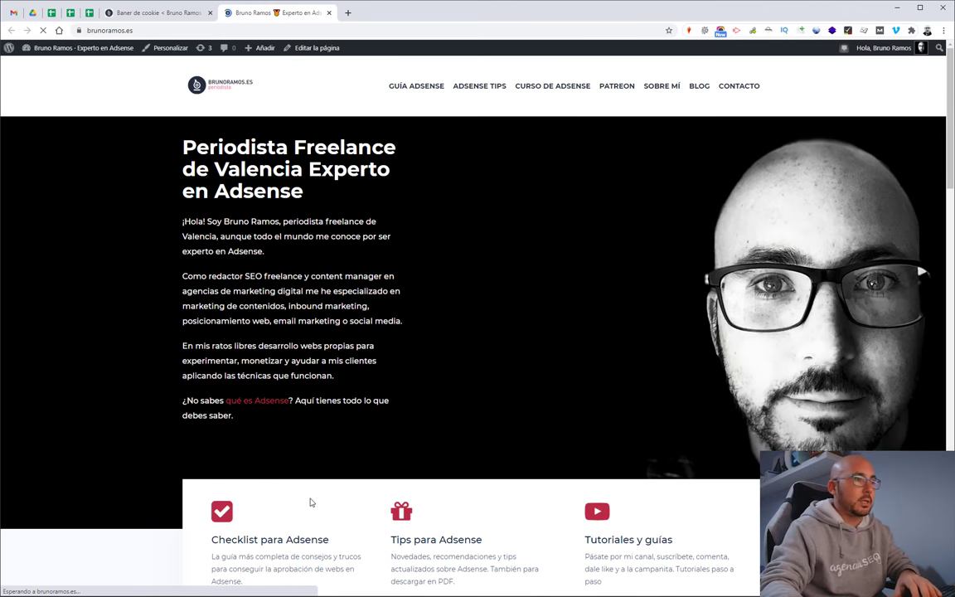
{"action": "scroll", "coordinate": [166, 443], "scroll_direction": "down", "scroll_amount": 15}
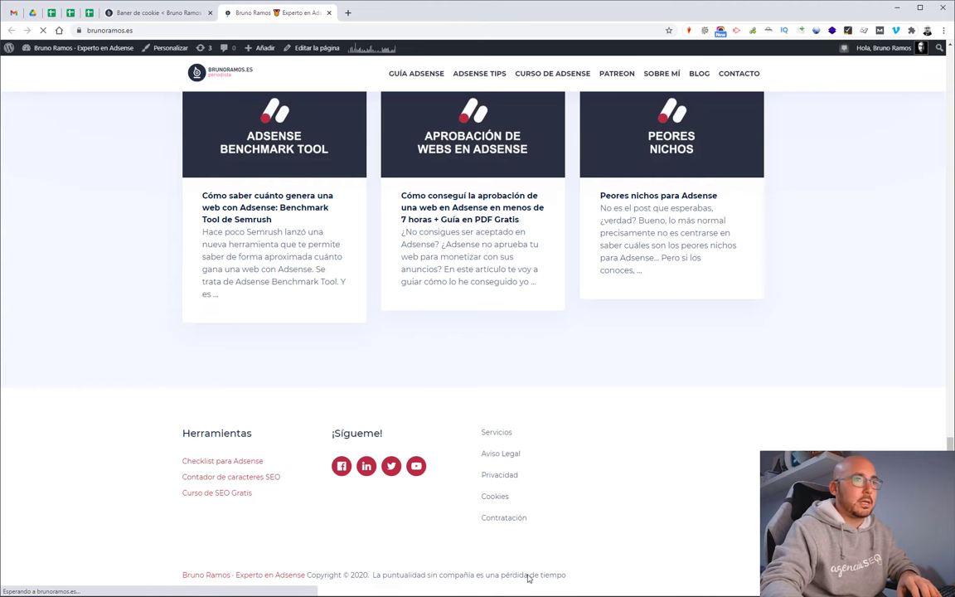
{"action": "left_click", "coordinate": [501, 503]}
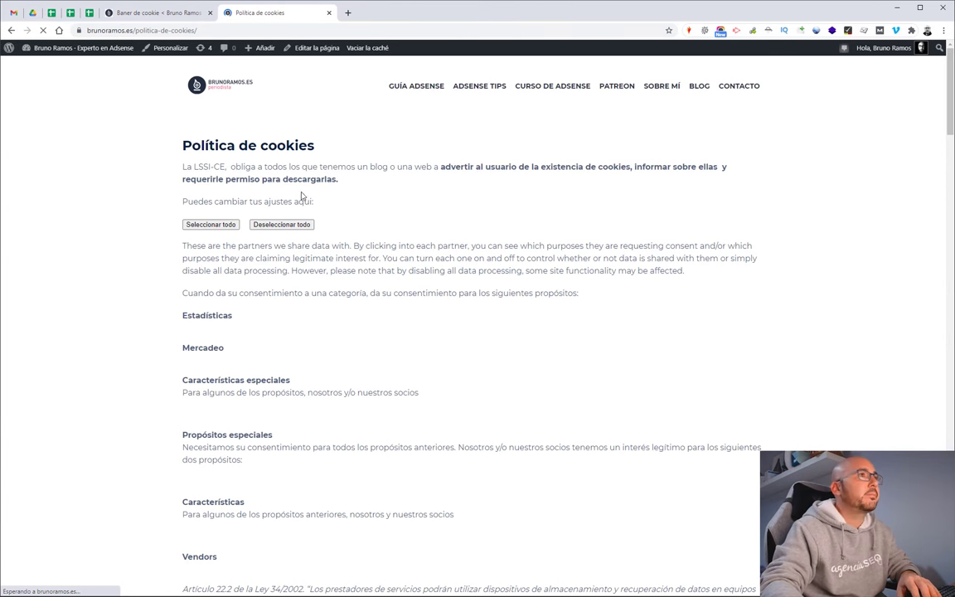
- Return to the cookie banner settings and review the checkbox styles, soft cookie wall option and banner and button colours
{"action": "left_click", "coordinate": [162, 13]}
{"action": "left_click", "coordinate": [158, 189]}
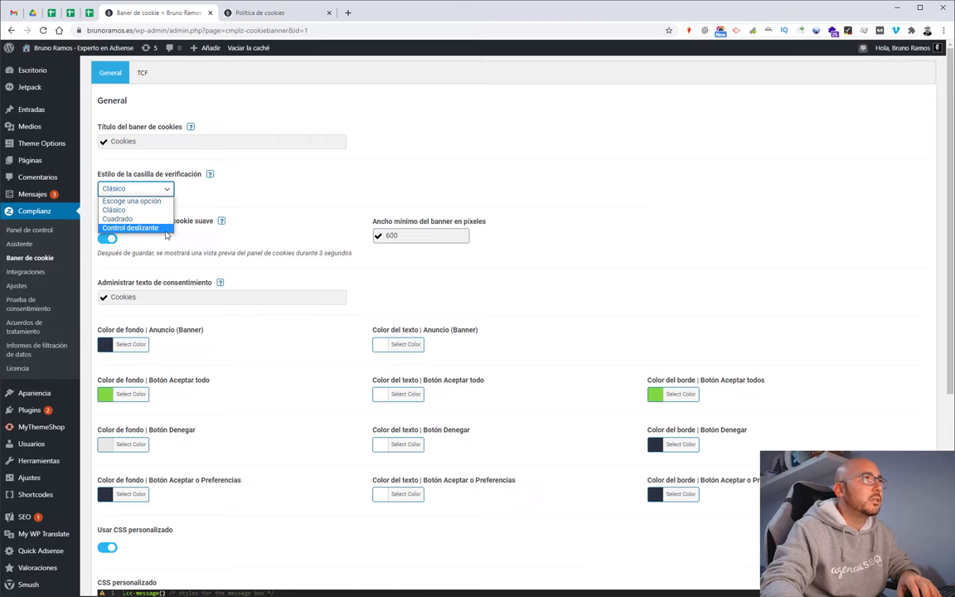
{"action": "left_click", "coordinate": [230, 181]}
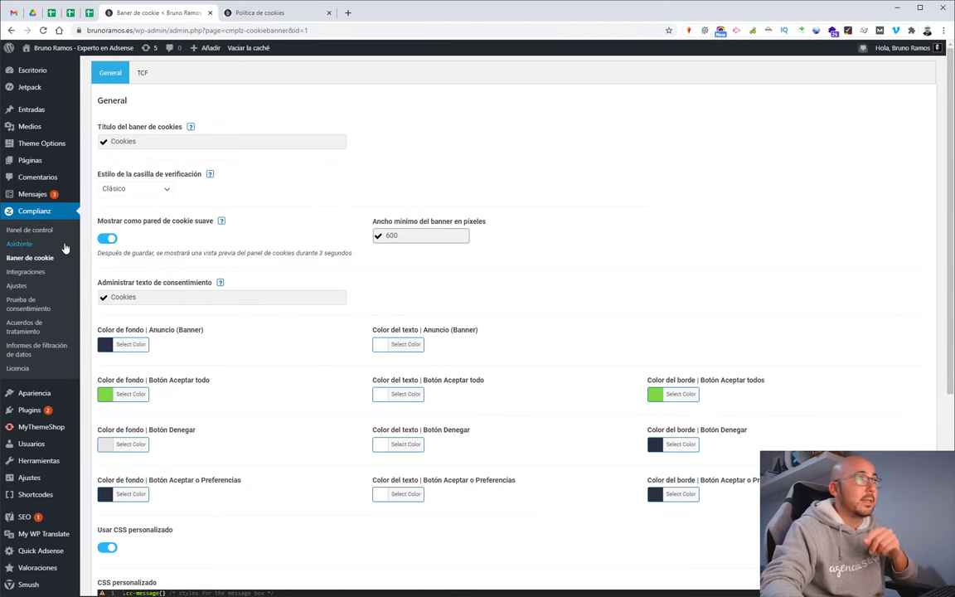
{"action": "left_click", "coordinate": [118, 240]}
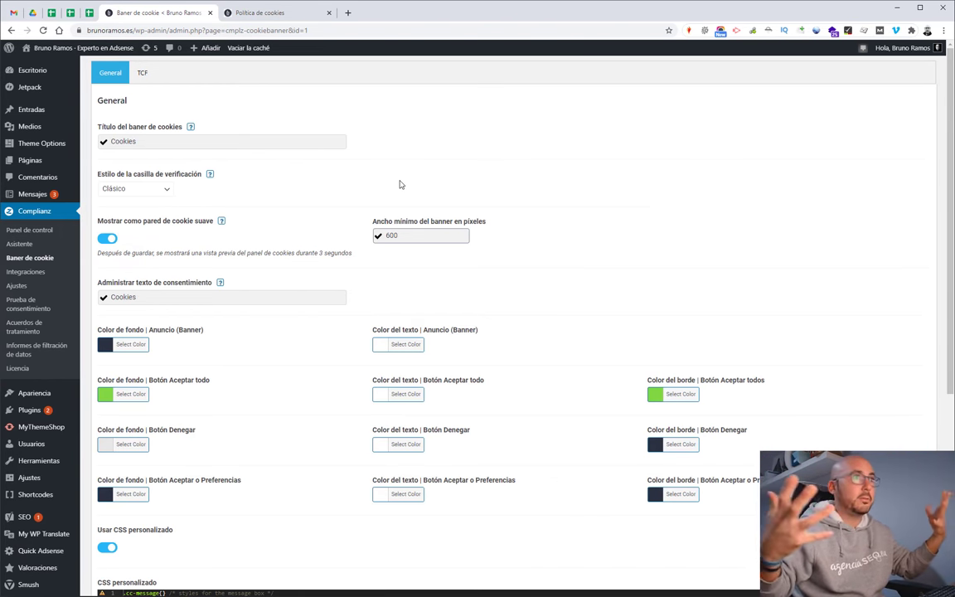
{"action": "scroll", "coordinate": [259, 290], "scroll_direction": "down", "scroll_amount": 3}
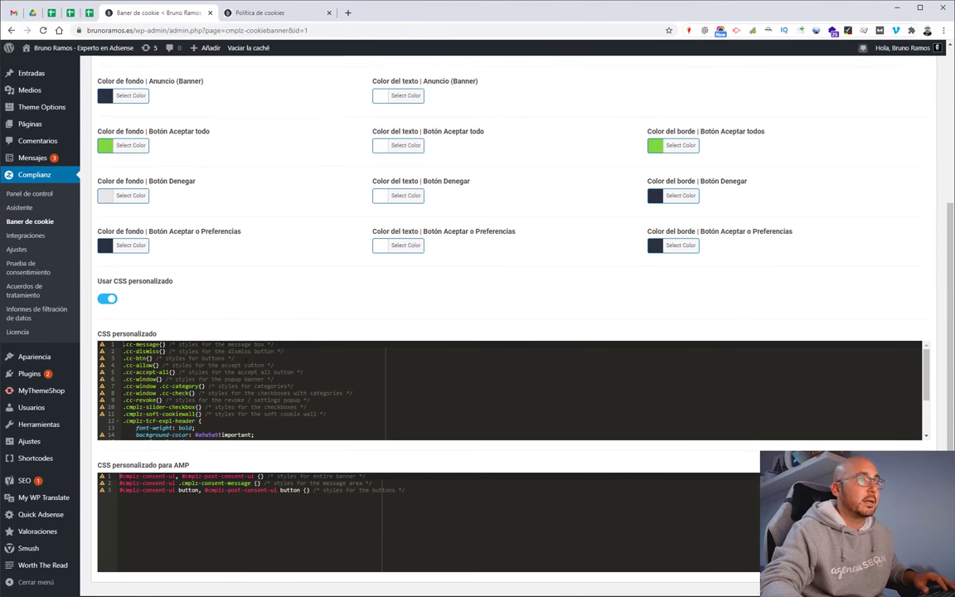
{"action": "scroll", "coordinate": [340, 299], "scroll_direction": "up", "scroll_amount": 3}
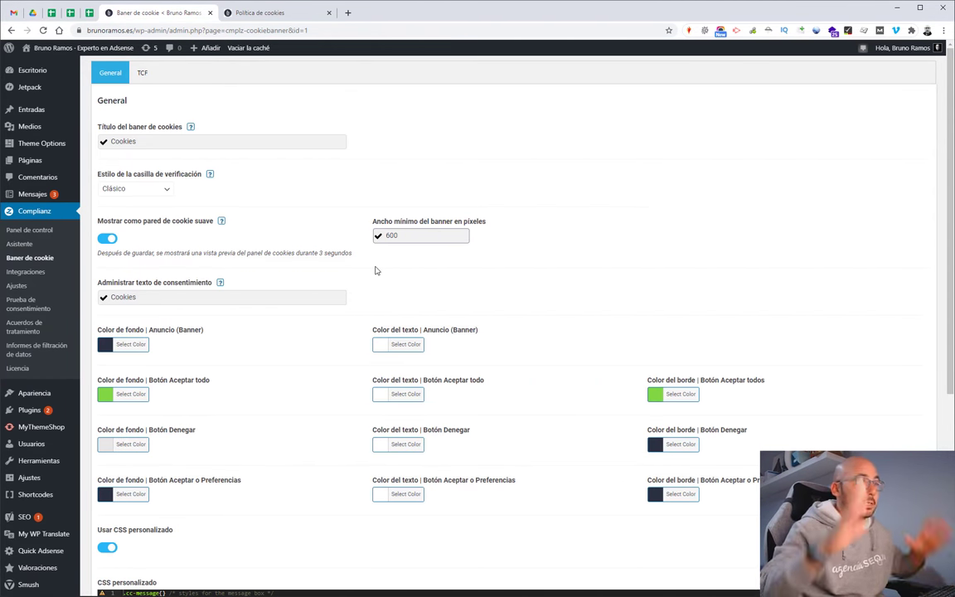
{"action": "scroll", "coordinate": [374, 271], "scroll_direction": "down", "scroll_amount": 2}
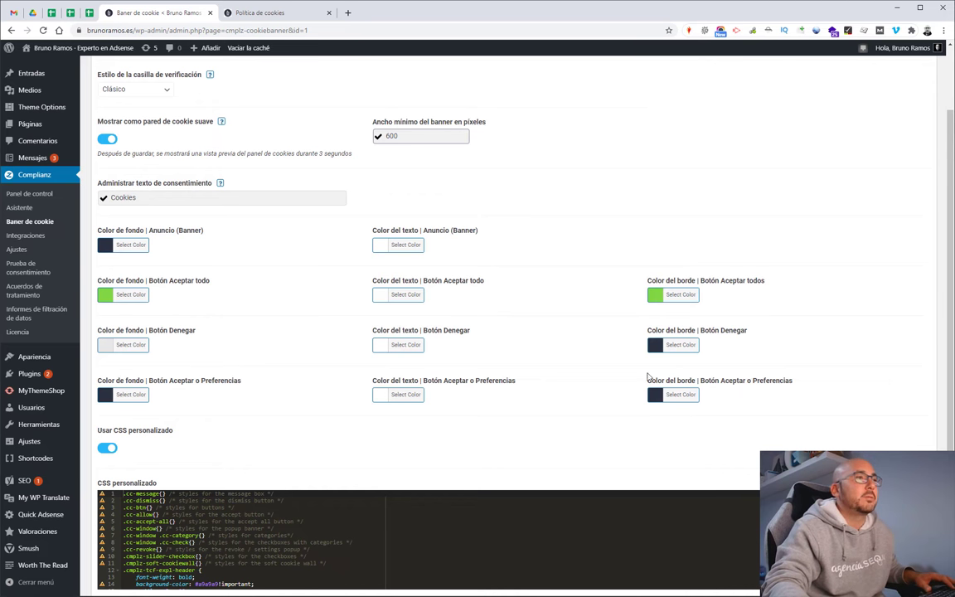
- Examine the banner's custom CSS and AMP CSS, highlighting the background colour and other declarations in the .cmplz-tcf-expl-header rule
{"action": "scroll", "coordinate": [400, 358], "scroll_direction": "down", "scroll_amount": 3}
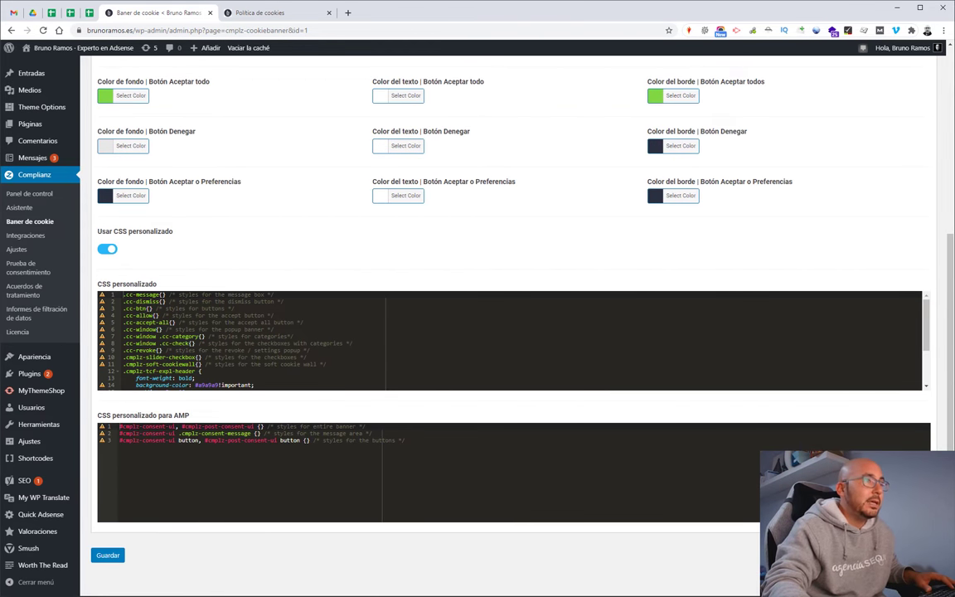
{"action": "key", "text": "ctrl+a"}
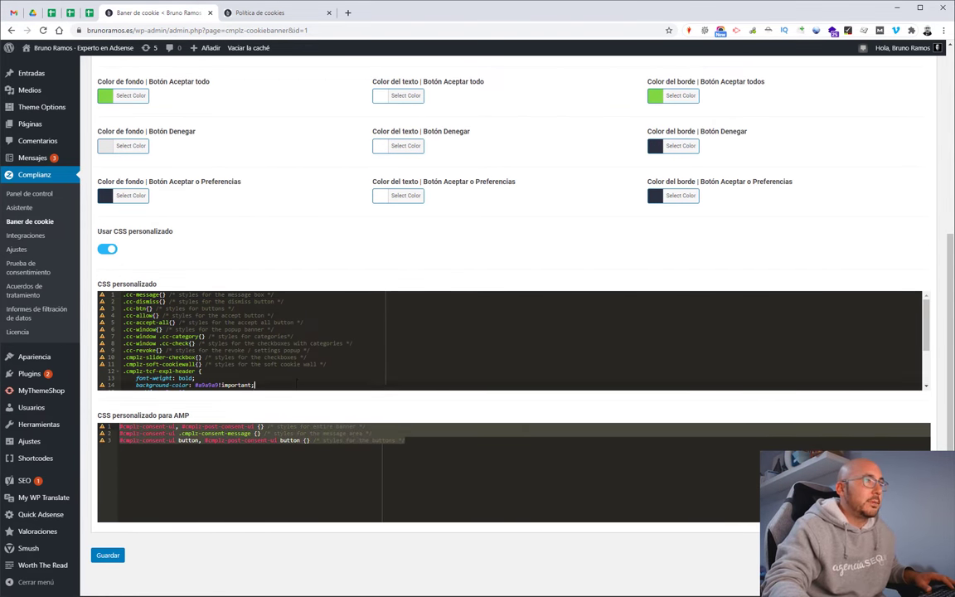
{"action": "key", "text": "ctrl+a"}
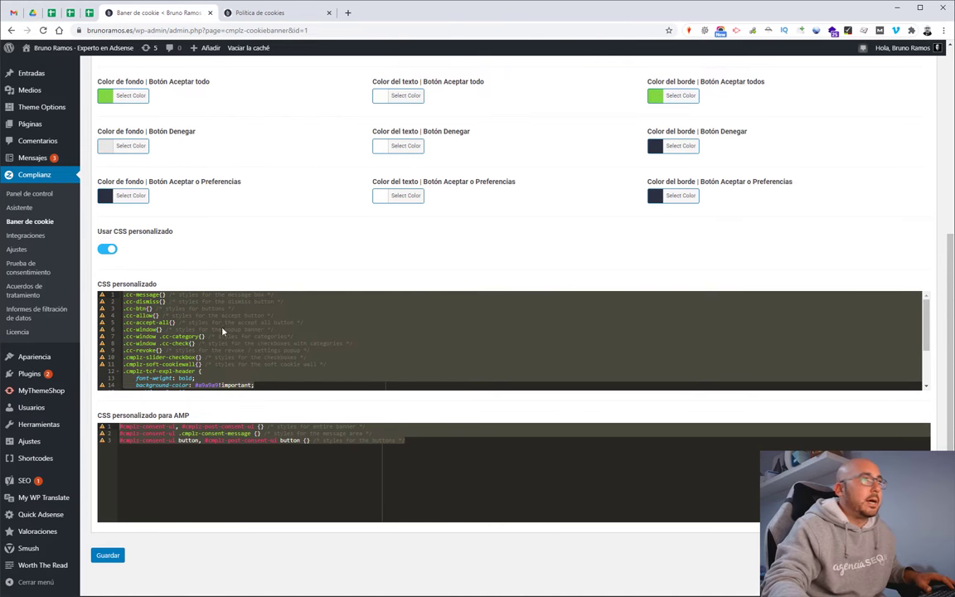
{"action": "left_click", "coordinate": [221, 324]}
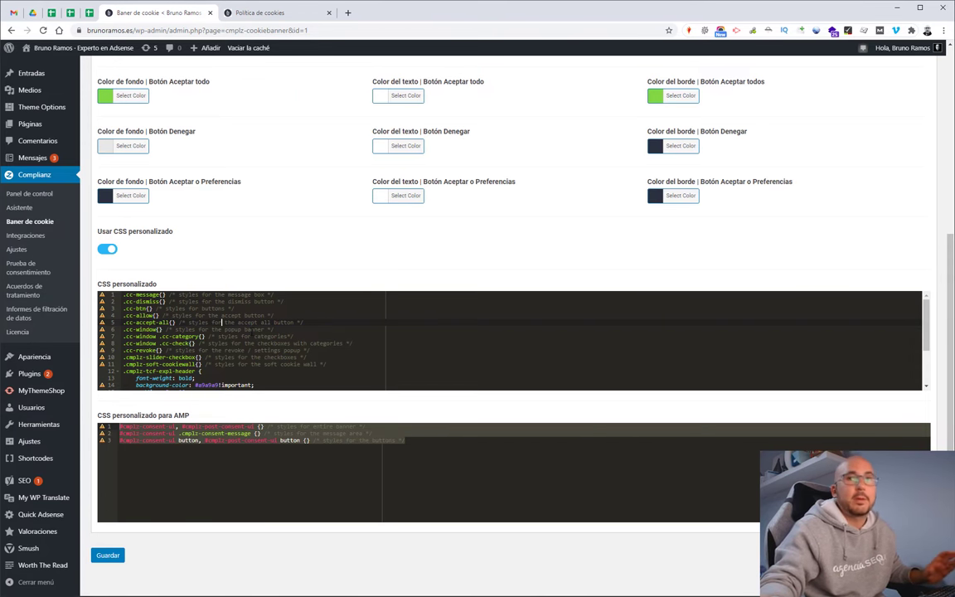
{"action": "left_click", "coordinate": [221, 503]}
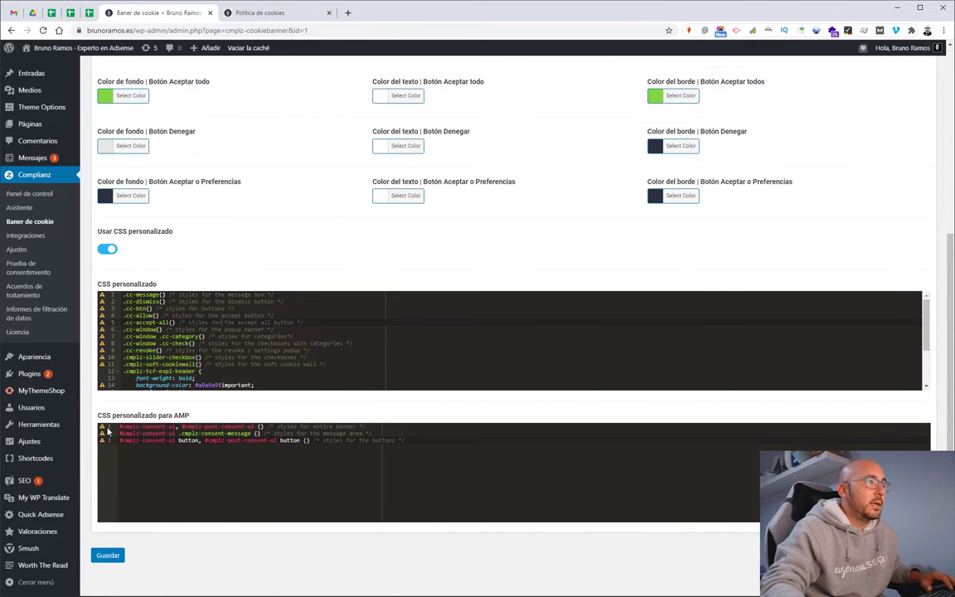
{"action": "scroll", "coordinate": [230, 375], "scroll_direction": "down", "scroll_amount": 2}
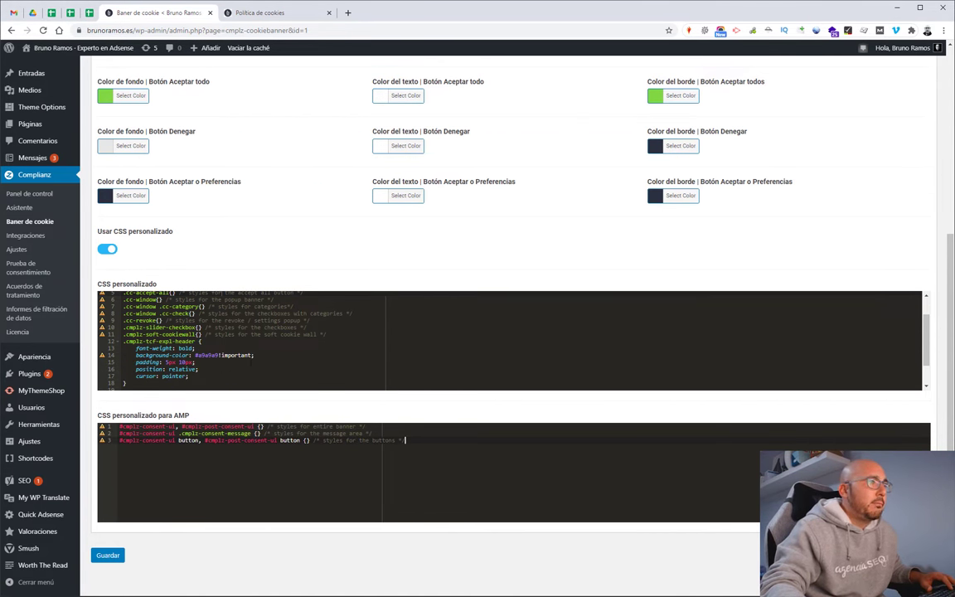
{"action": "left_click_drag", "start_coordinate": [135, 354], "coordinate": [254, 355]}
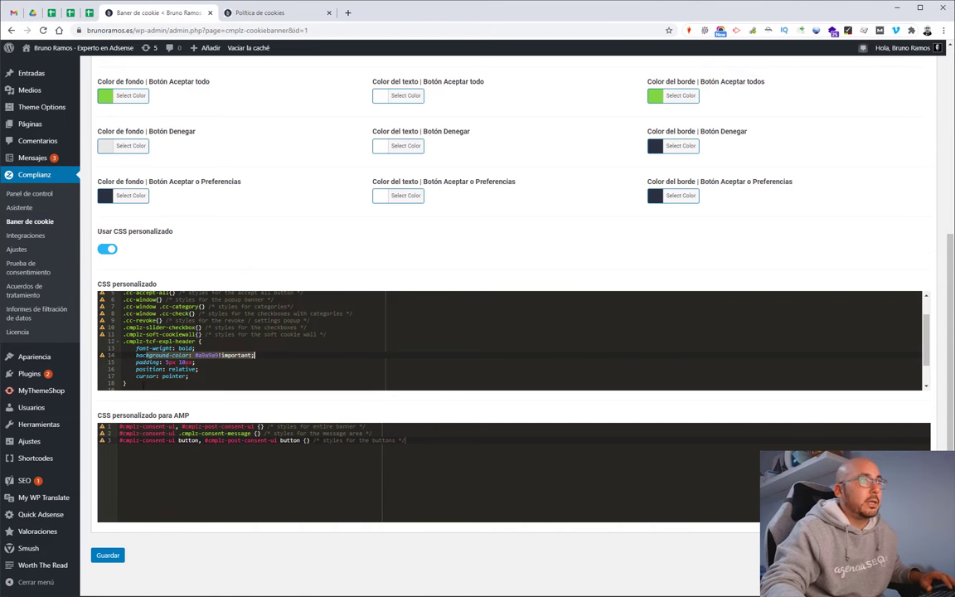
{"action": "left_click_drag", "start_coordinate": [188, 375], "coordinate": [123, 348]}
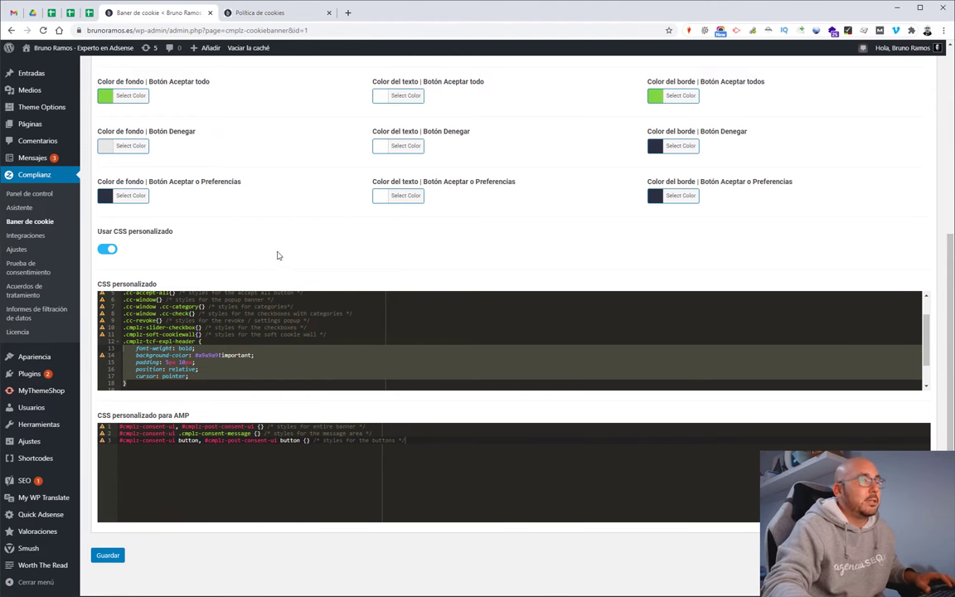
- Open the banner's TCF settings and read the help note for the functional cookies text
{"action": "scroll", "coordinate": [248, 248], "scroll_direction": "up", "scroll_amount": 4}
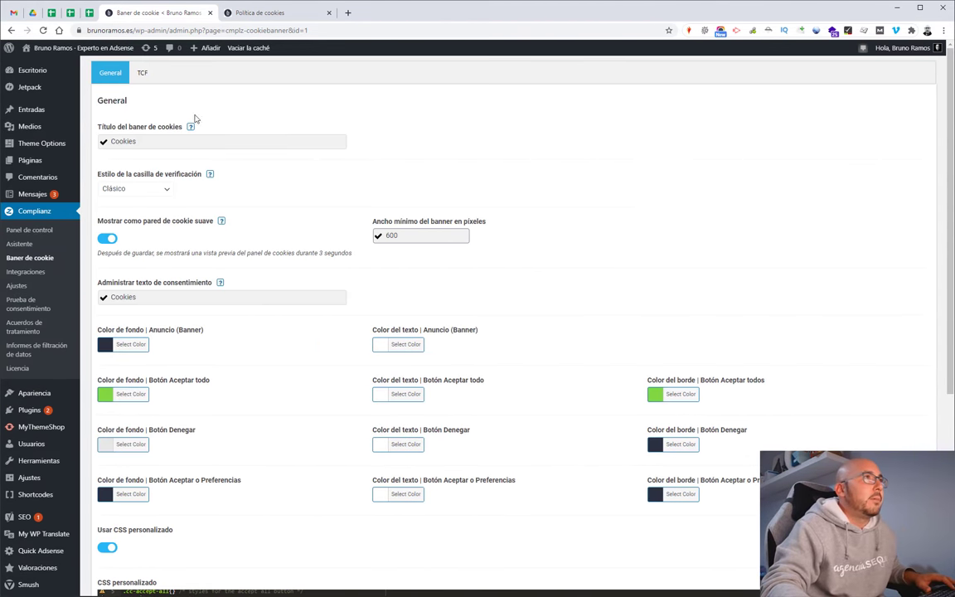
{"action": "left_click", "coordinate": [139, 74]}
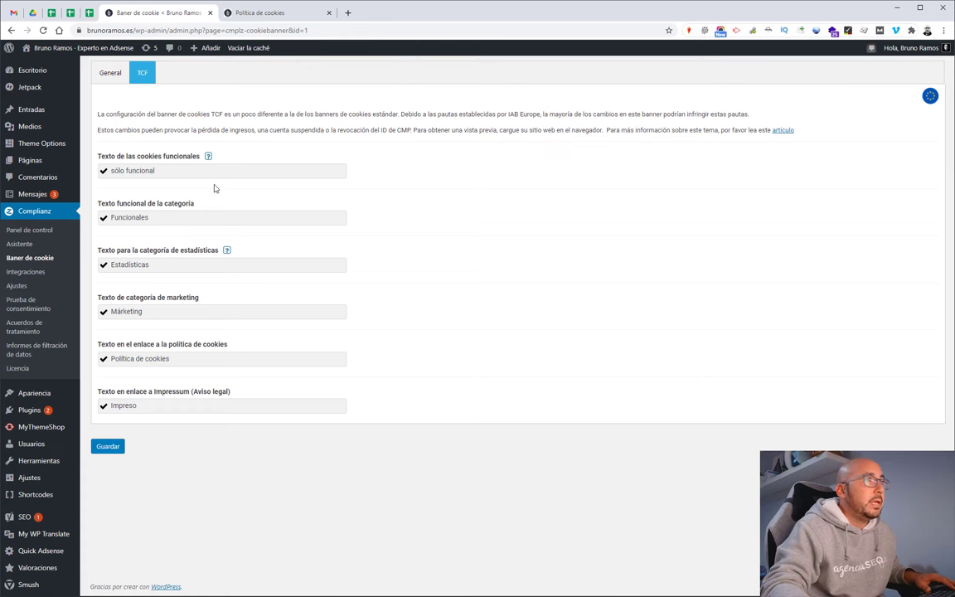
{"action": "triple_click", "coordinate": [133, 170]}
{"action": "left_click", "coordinate": [511, 234]}
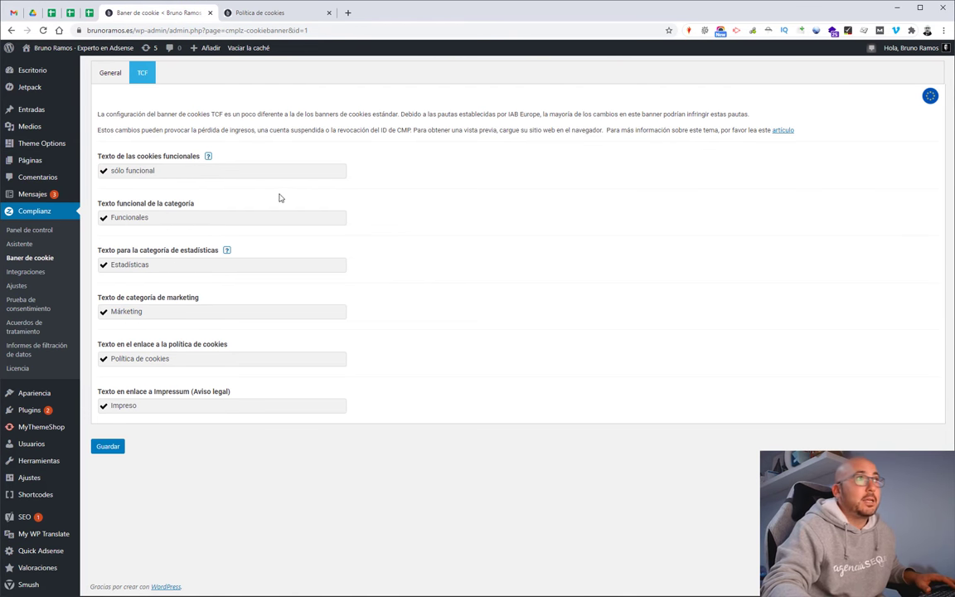
{"action": "left_click", "coordinate": [209, 158]}
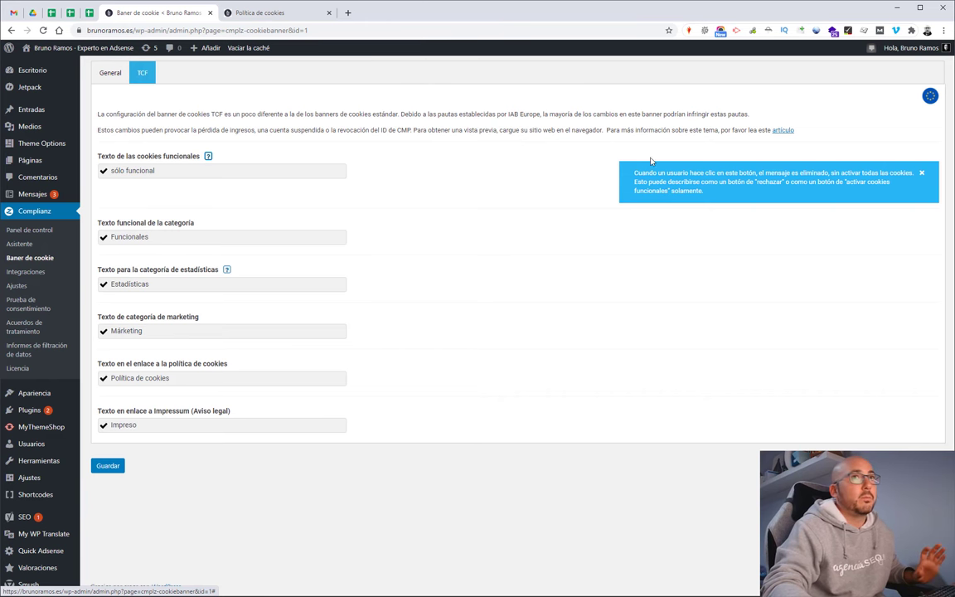
{"action": "left_click", "coordinate": [922, 175]}
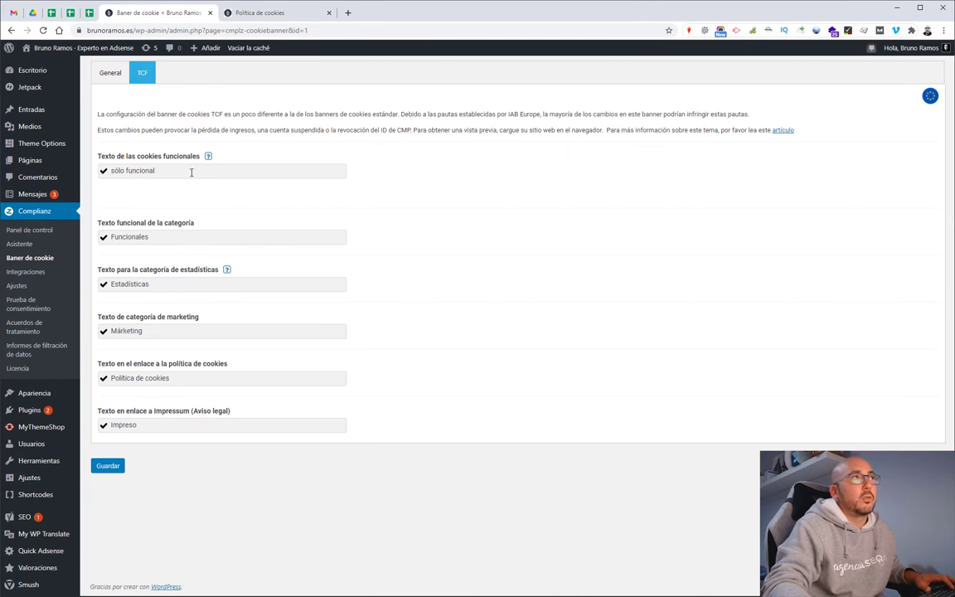
- Try "no" as the functional cookies text, and undo the change
{"action": "left_click", "coordinate": [131, 171]}
{"action": "key", "text": "ctrl+a"}
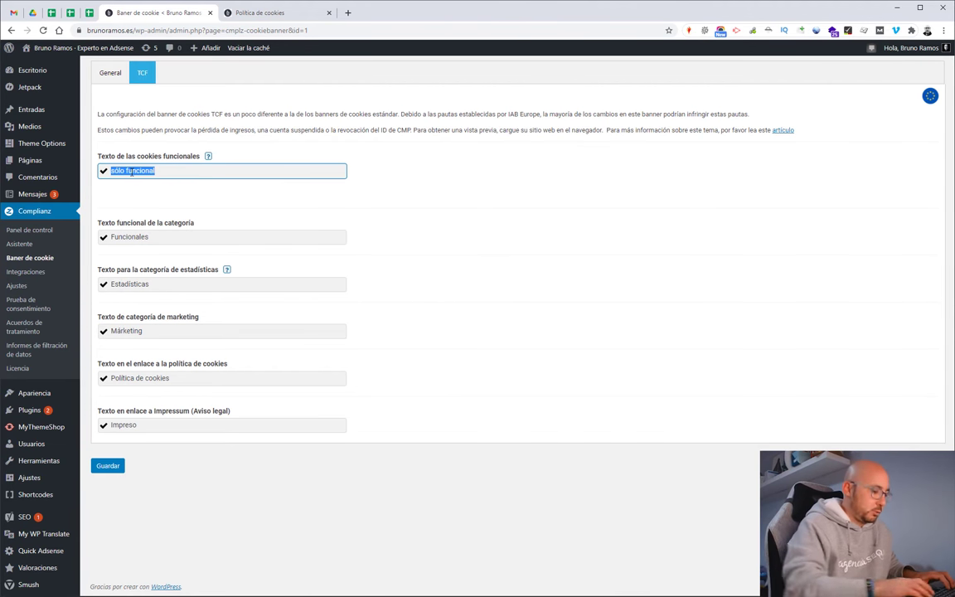
{"action": "type", "text": "no"}
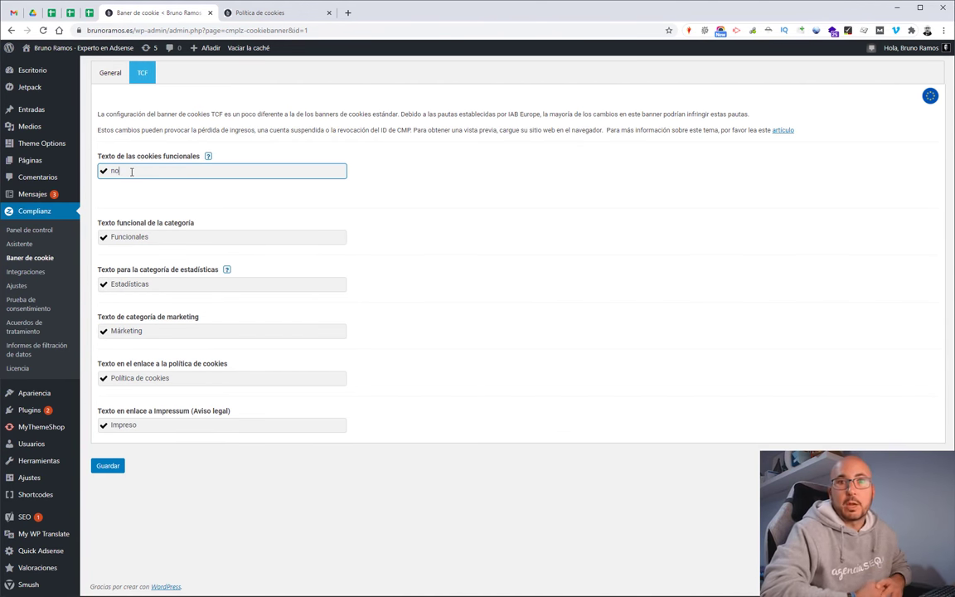
{"action": "key", "text": "ctrl+z"}
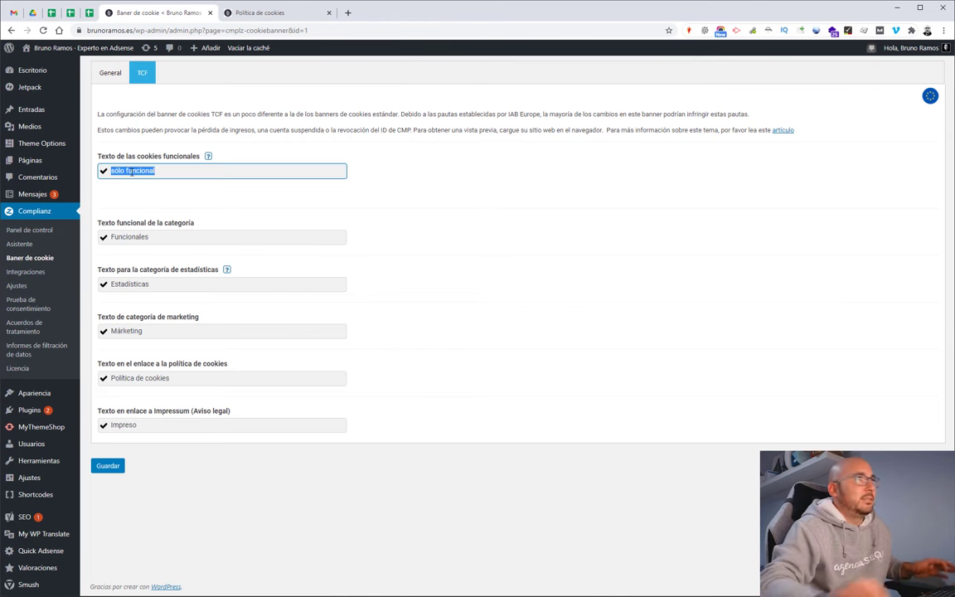
{"action": "left_click", "coordinate": [424, 202]}
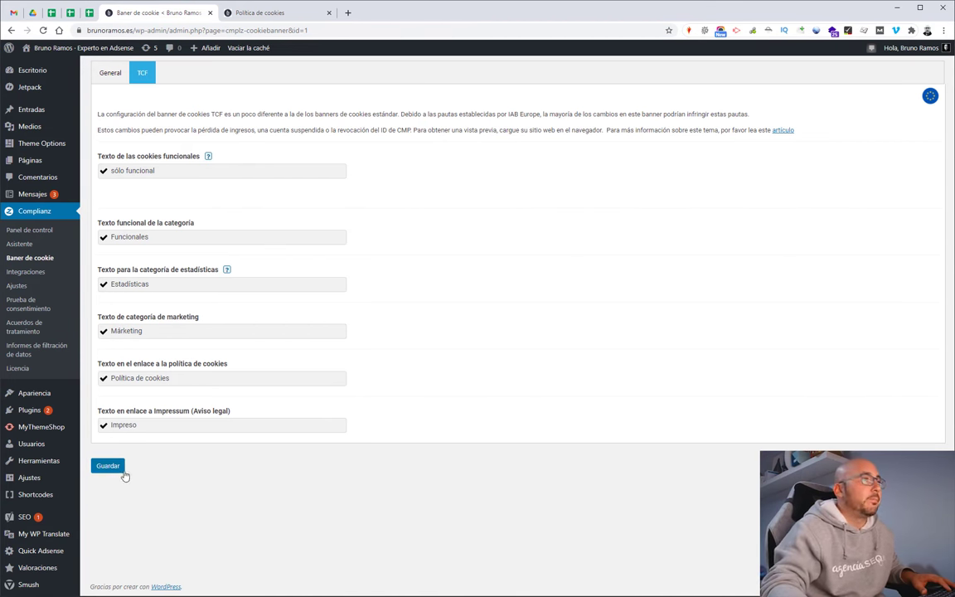
- Open Complianz's Integraciones and review the Servicios, Plugins and Centro de Scripts settings, including the script and URL blocking fields
{"action": "left_click", "coordinate": [41, 271]}
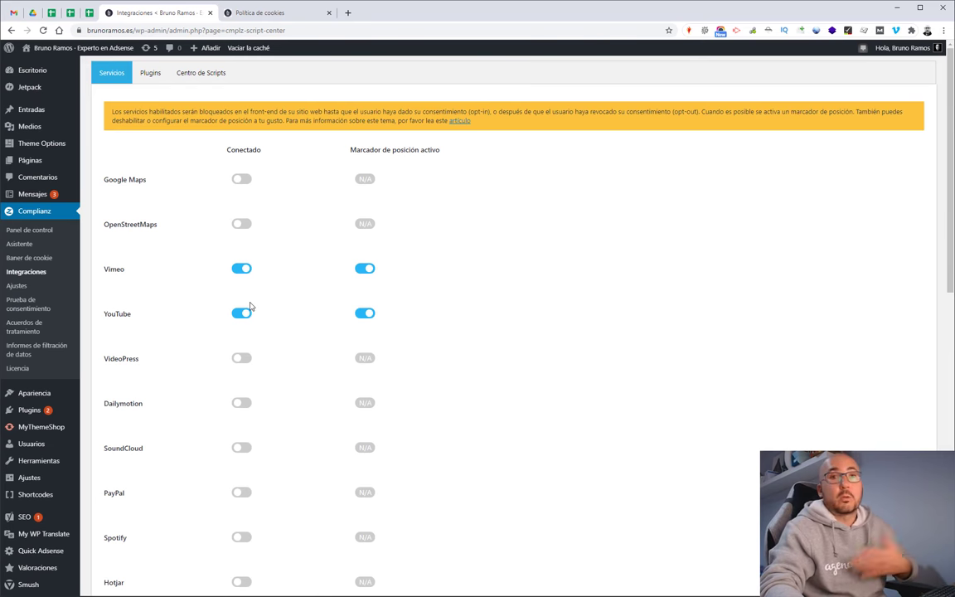
{"action": "scroll", "coordinate": [249, 311], "scroll_direction": "down", "scroll_amount": 8}
{"action": "scroll", "coordinate": [267, 393], "scroll_direction": "up", "scroll_amount": 10}
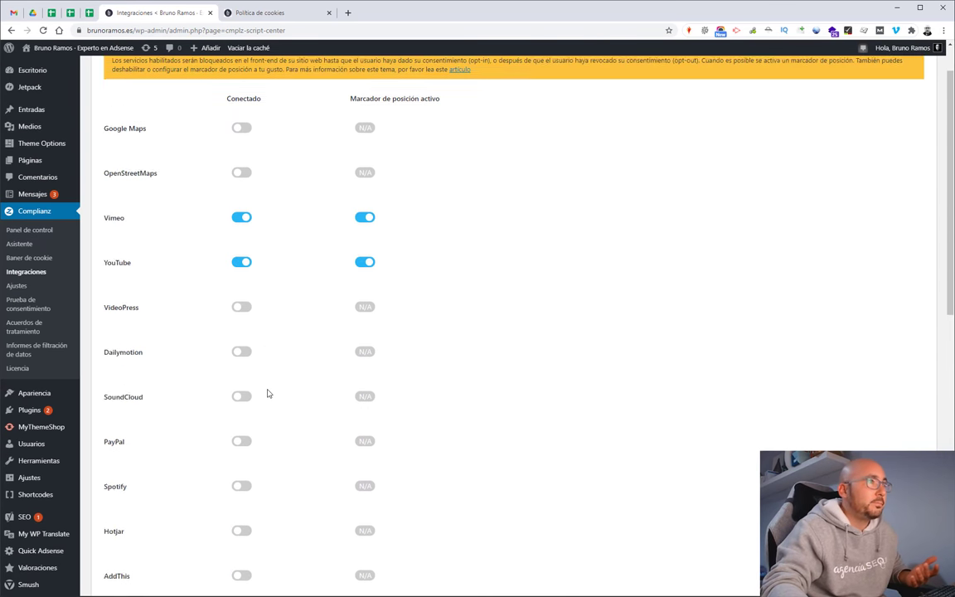
{"action": "left_click", "coordinate": [150, 73]}
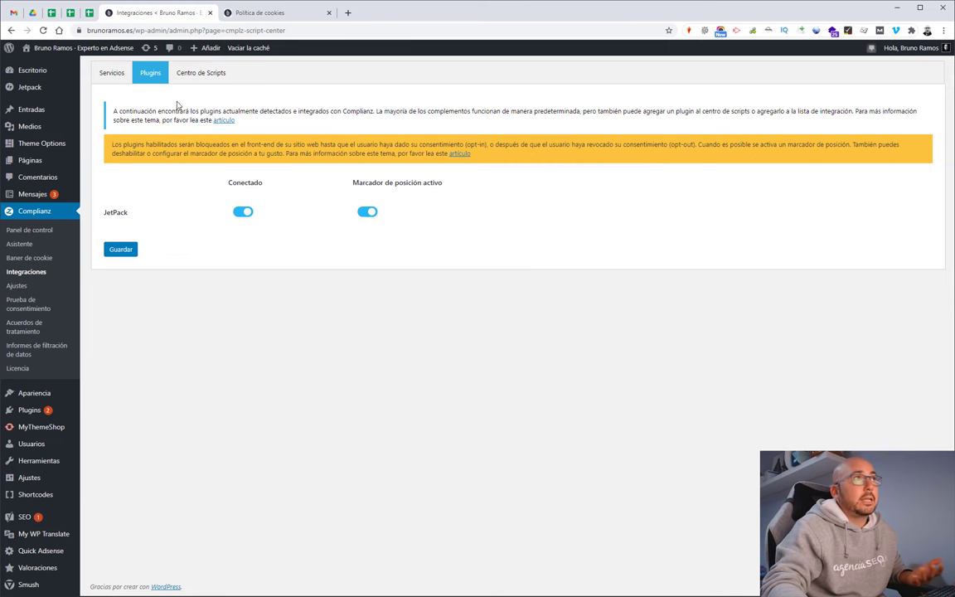
{"action": "left_click", "coordinate": [199, 74]}
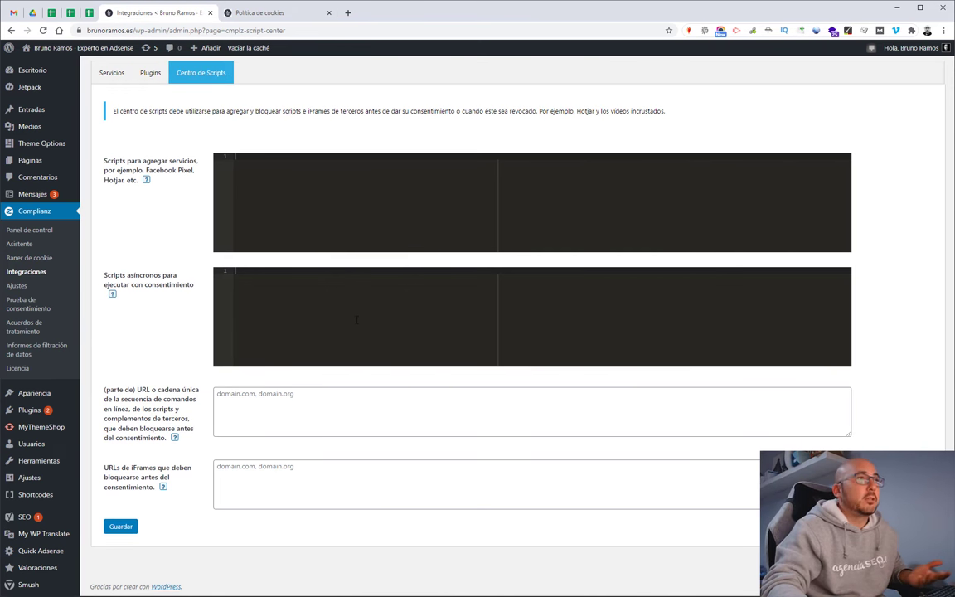
{"action": "left_click", "coordinate": [390, 399]}
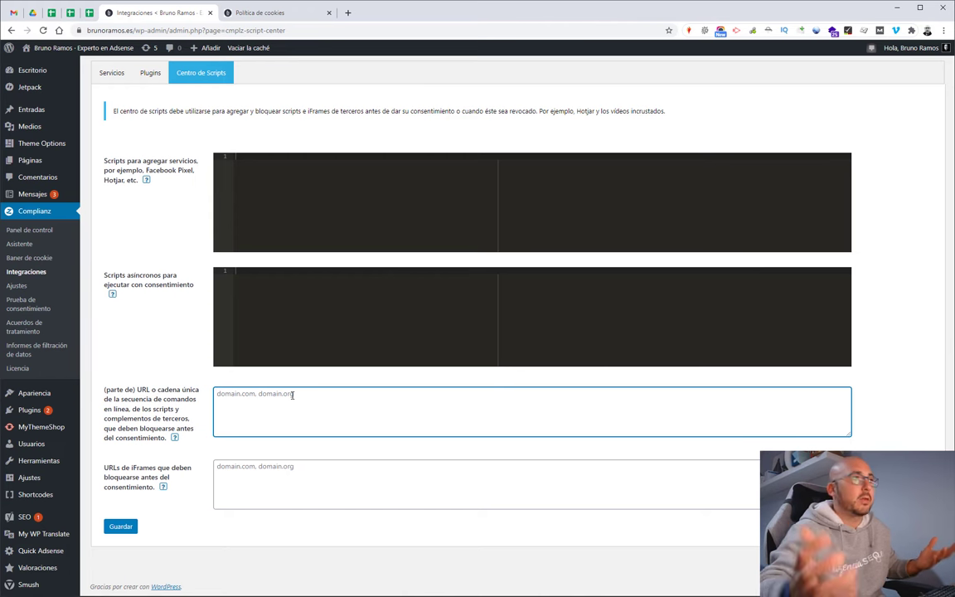
{"action": "left_click", "coordinate": [284, 299]}
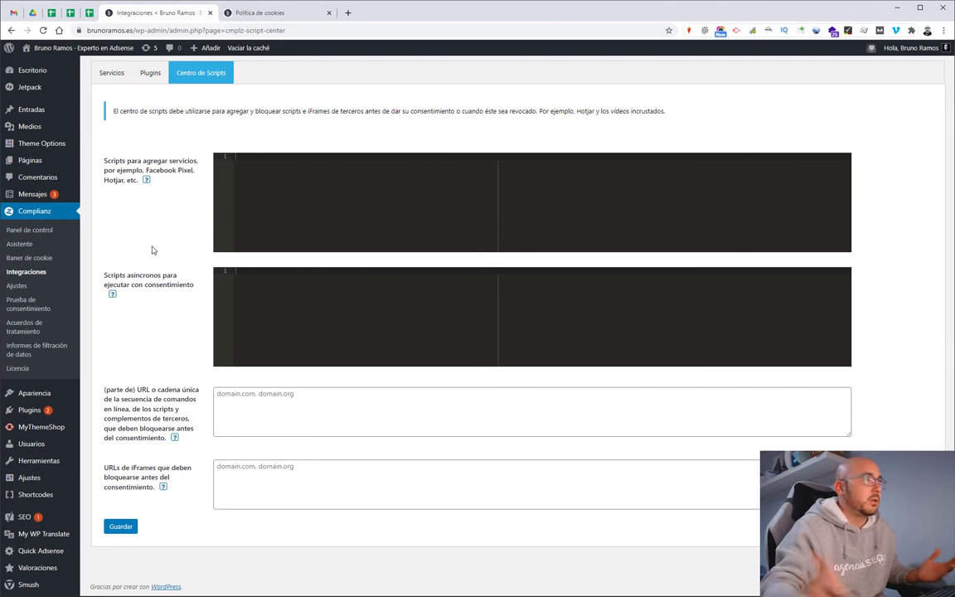
- Open Complianz's Ajustes, highlight the banner expiration in days, and enable Añadir documento CSS personalizado
{"action": "left_click", "coordinate": [17, 285]}
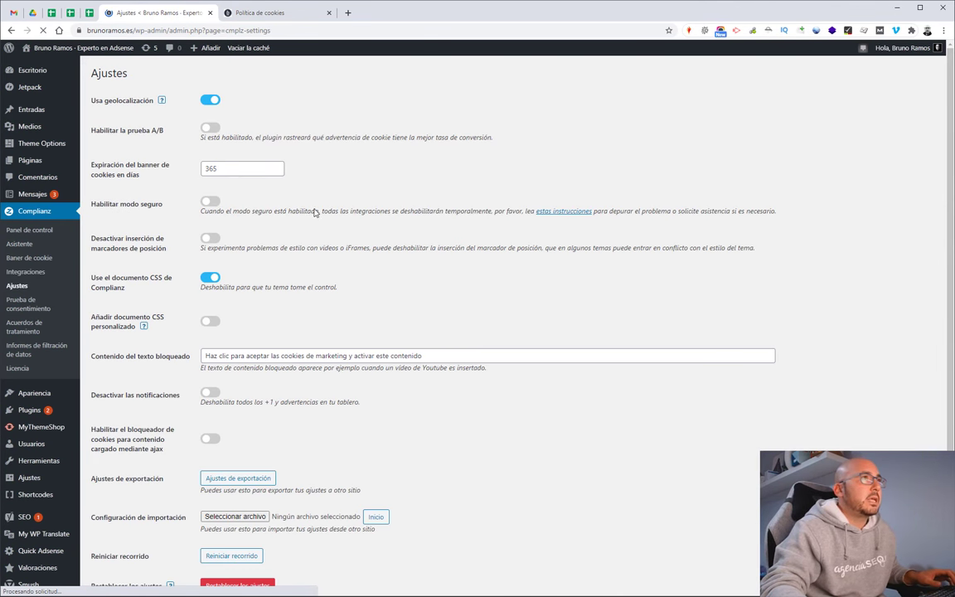
{"action": "left_click_drag", "start_coordinate": [232, 169], "coordinate": [181, 171]}
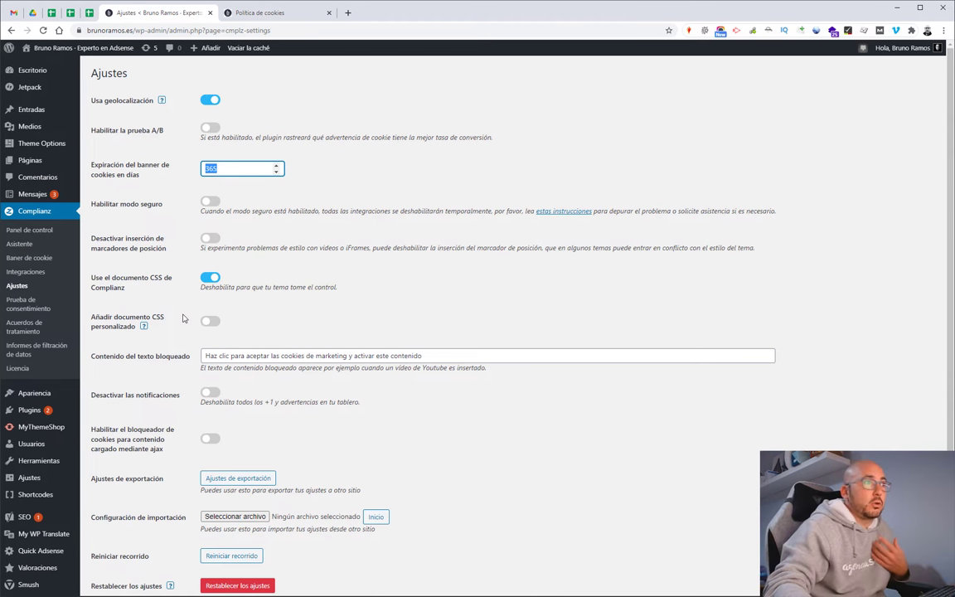
{"action": "left_click", "coordinate": [208, 323]}
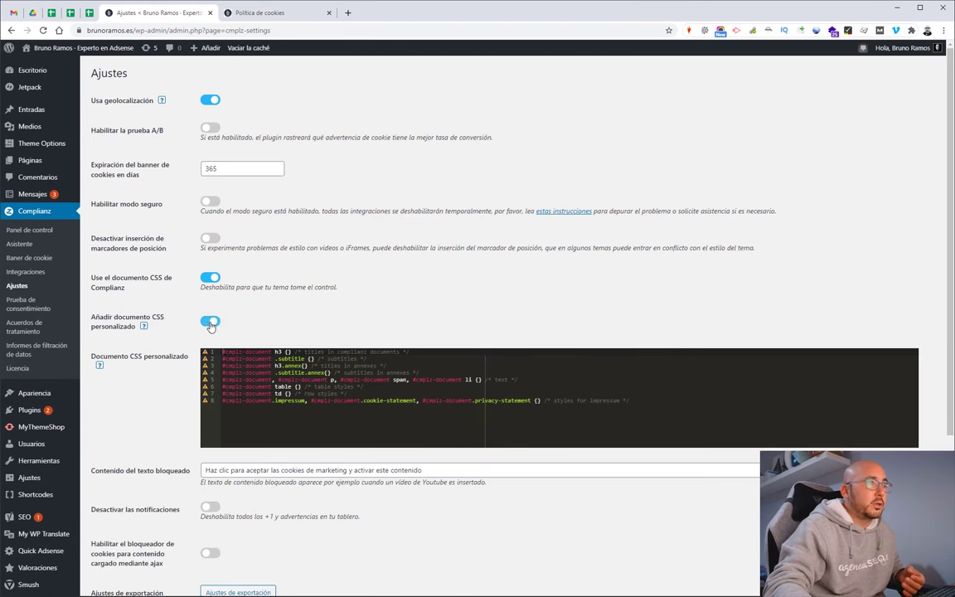
- Disable Añadir documento CSS personalizado and highlight the text in Contenido del texto bloqueado
{"action": "left_click", "coordinate": [208, 323]}
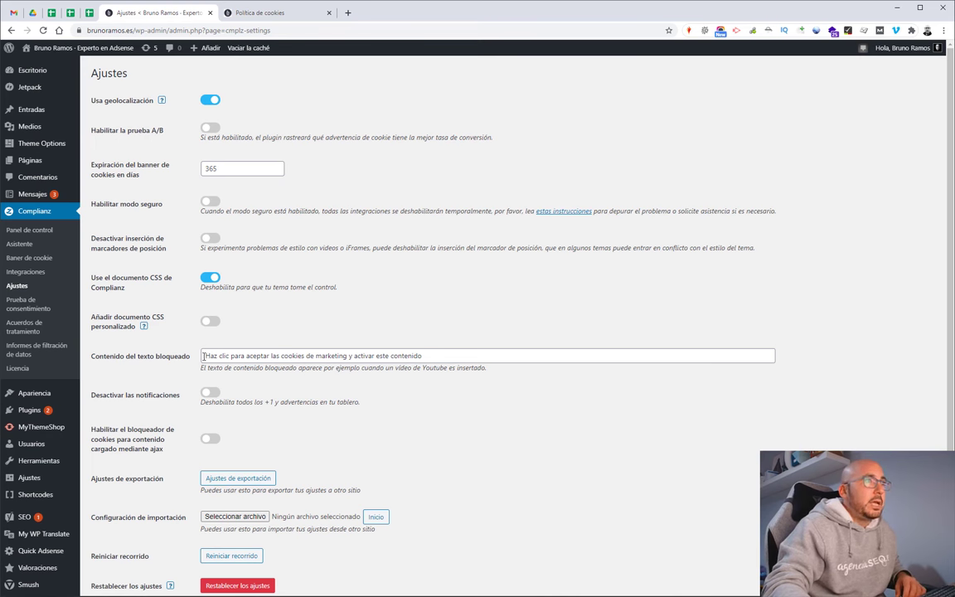
{"action": "left_click_drag", "start_coordinate": [204, 356], "coordinate": [508, 353]}
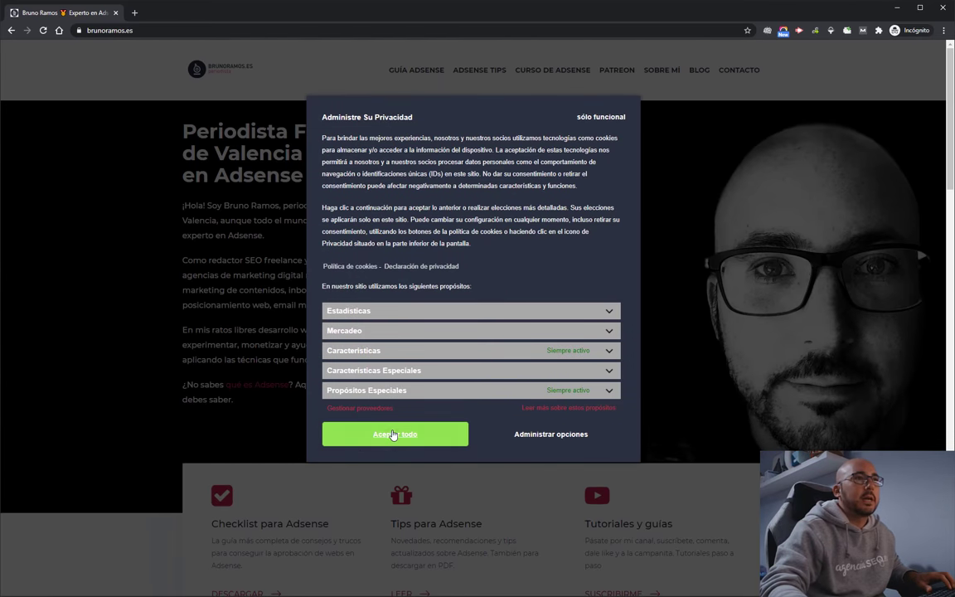
- Switch to the incognito window, accept only functional cookies on the site, and open the Guía Adsense article
{"action": "left_click", "coordinate": [600, 119]}
{"action": "left_click", "coordinate": [701, 73]}
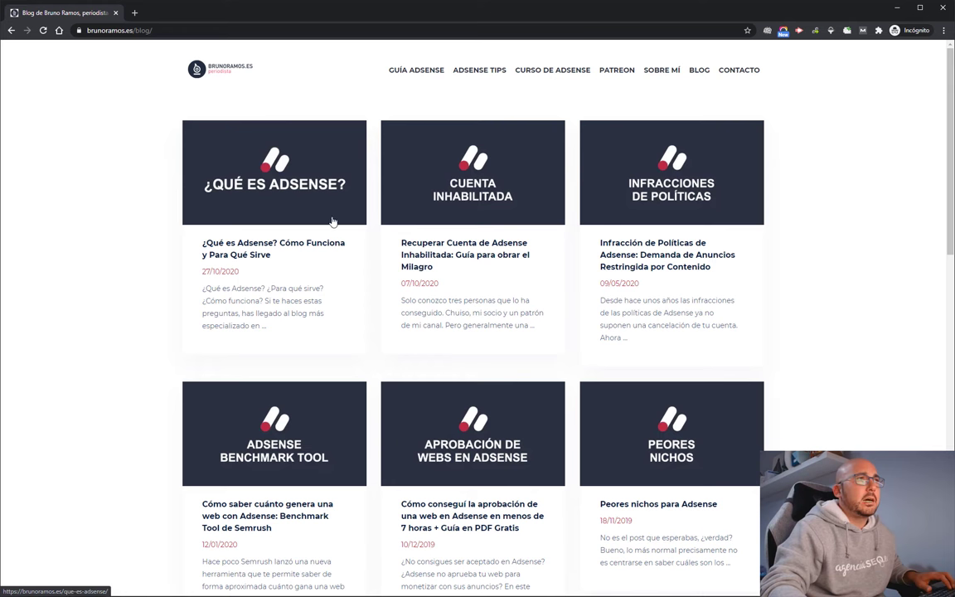
{"action": "left_click", "coordinate": [383, 68]}
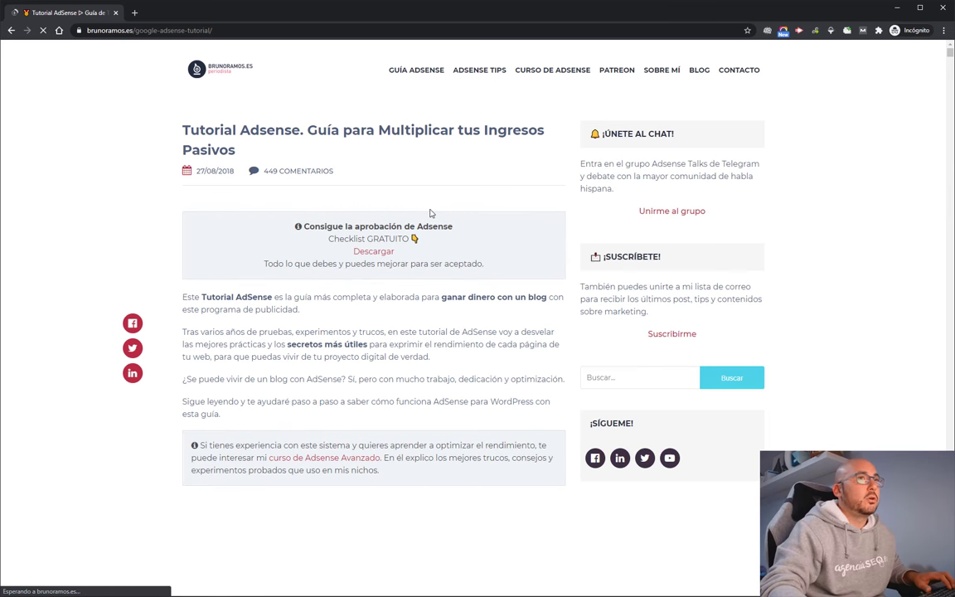
- Accept marketing cookies through the placeholder on the article's blocked video to activate the content
{"action": "scroll", "coordinate": [429, 213], "scroll_direction": "down", "scroll_amount": 3}
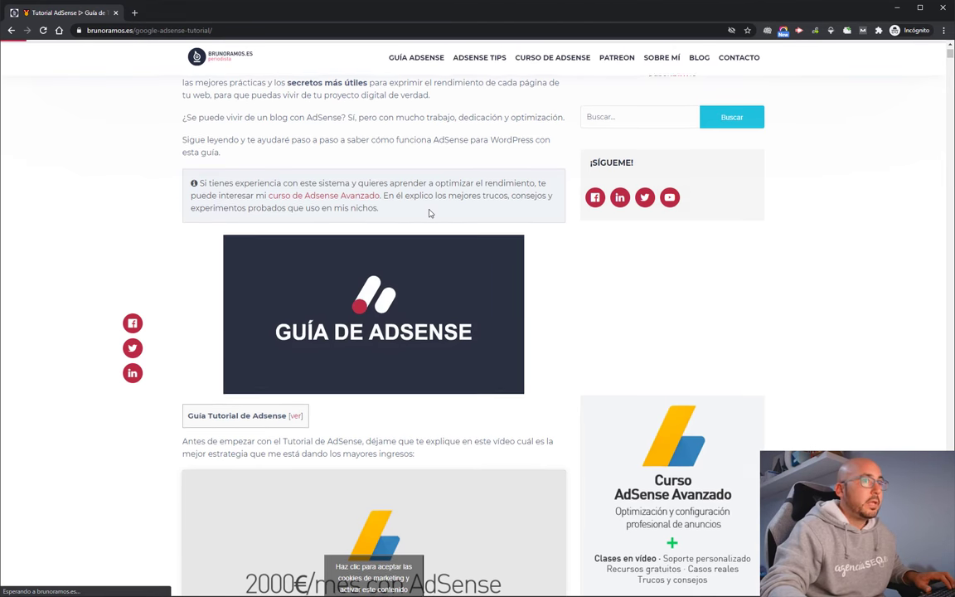
{"action": "scroll", "coordinate": [406, 217], "scroll_direction": "down", "scroll_amount": 3}
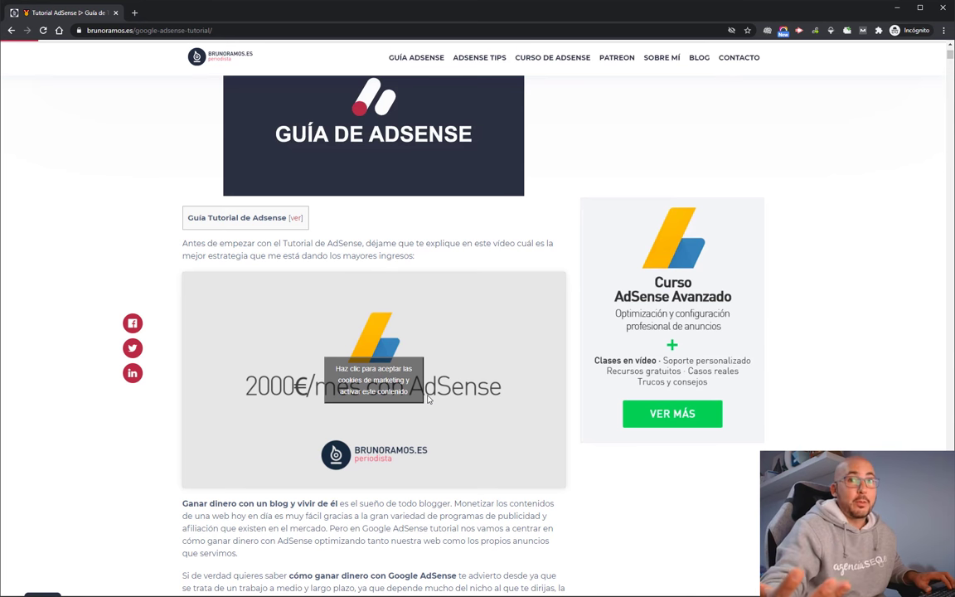
{"action": "left_click", "coordinate": [401, 377]}
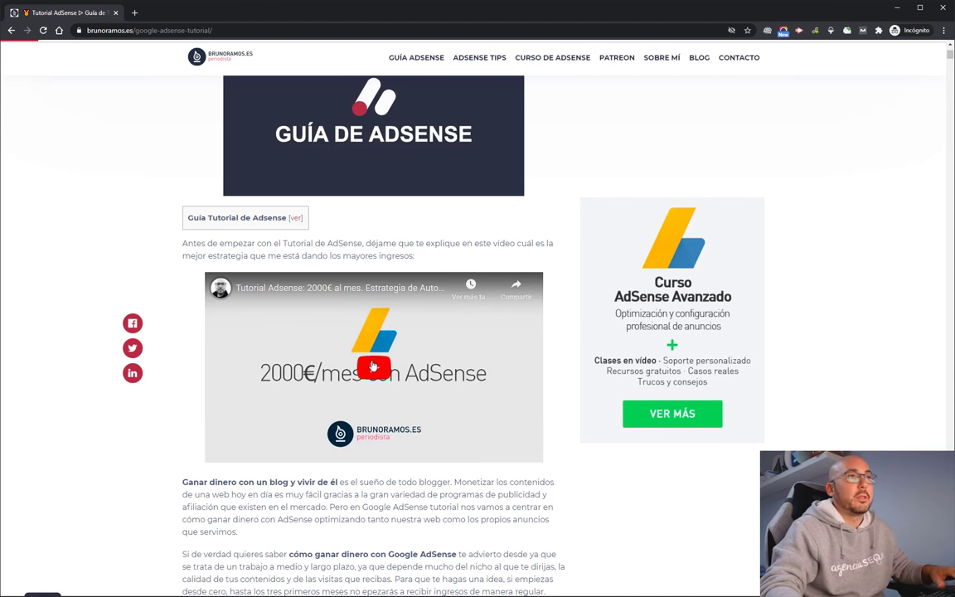
- Open the Cookies page linked in the site's footer and review its consent categories and purposes
{"action": "scroll", "coordinate": [551, 325], "scroll_direction": "up", "scroll_amount": 4}
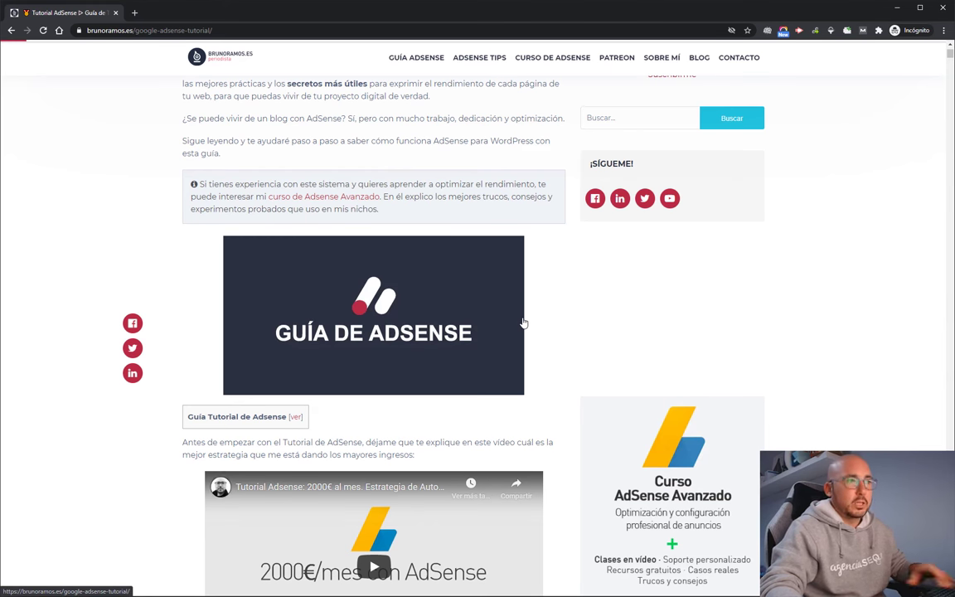
{"action": "scroll", "coordinate": [124, 398], "scroll_direction": "down", "scroll_amount": 15}
{"action": "scroll", "coordinate": [128, 411], "scroll_direction": "down", "scroll_amount": 10}
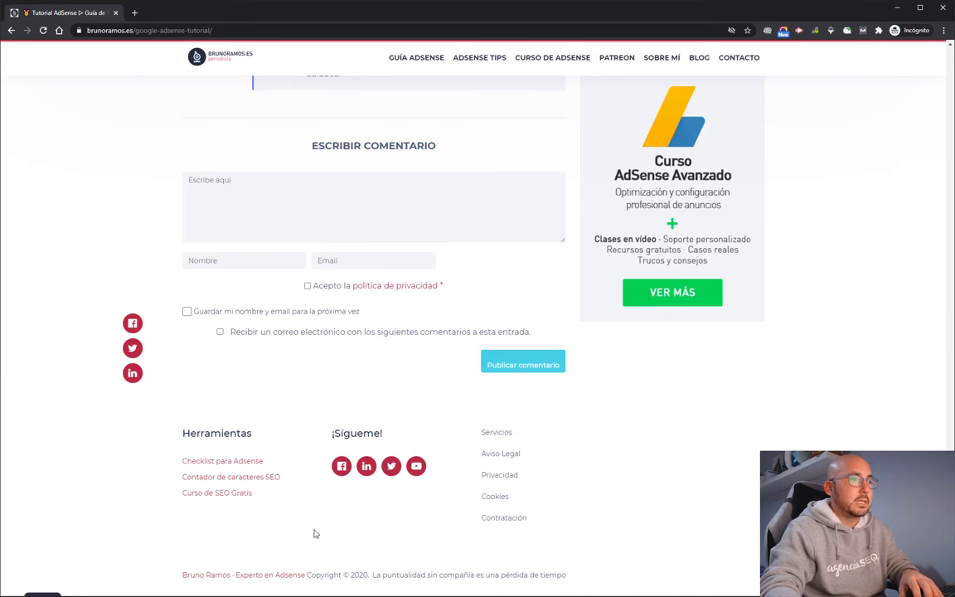
{"action": "left_click", "coordinate": [498, 498]}
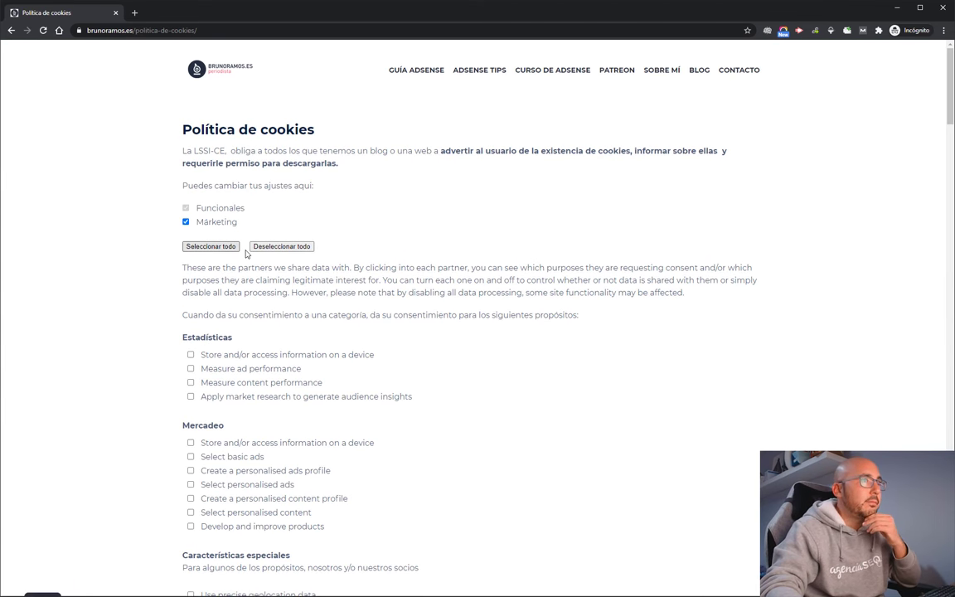
{"action": "scroll", "coordinate": [216, 207], "scroll_direction": "down", "scroll_amount": 2}
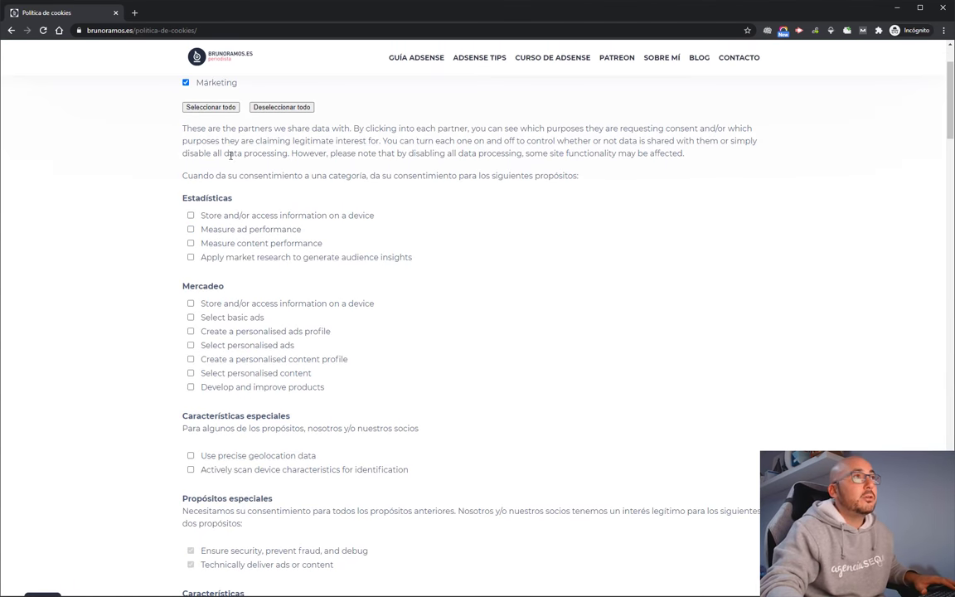
{"action": "scroll", "coordinate": [166, 183], "scroll_direction": "up", "scroll_amount": 2}
{"action": "scroll", "coordinate": [230, 239], "scroll_direction": "down", "scroll_amount": 6}
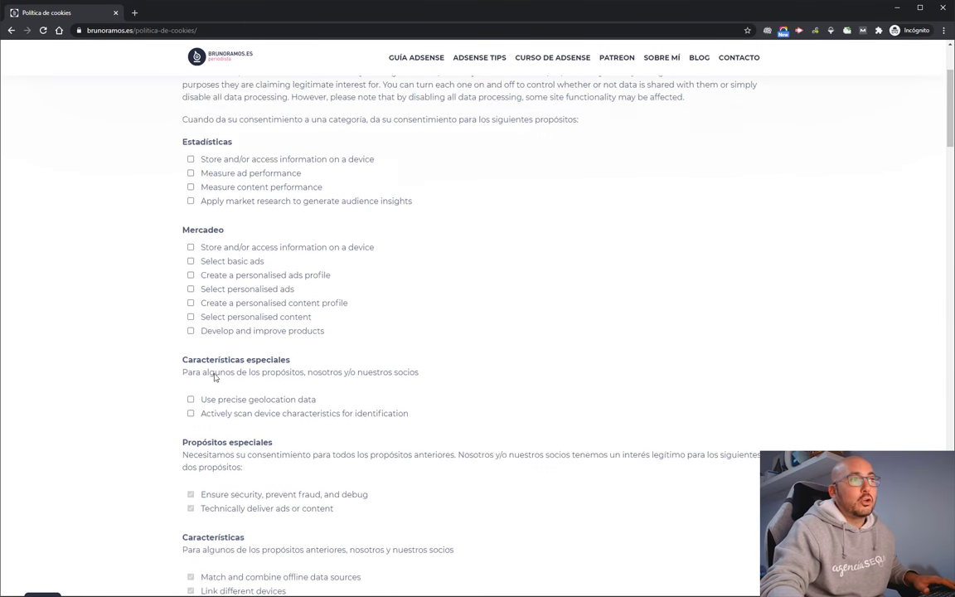
{"action": "scroll", "coordinate": [234, 399], "scroll_direction": "up", "scroll_amount": 7}
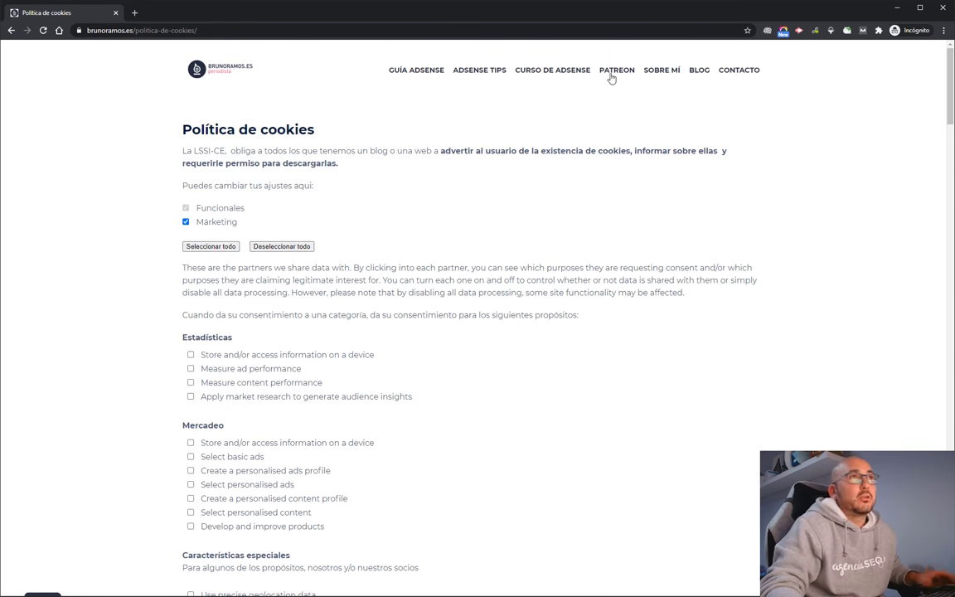
- Switch back to Complianz's Ajustes and examine the highlighted Contenido del texto bloqueado message
{"action": "key", "text": "alt+Tab"}
{"action": "scroll", "coordinate": [346, 237], "scroll_direction": "down", "scroll_amount": 1}
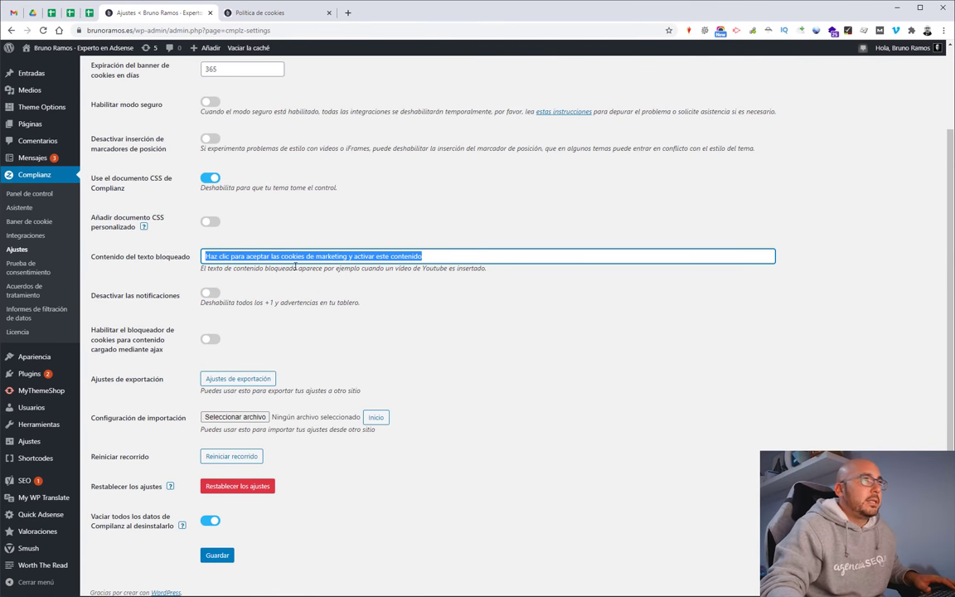
{"action": "left_click_drag", "start_coordinate": [206, 256], "coordinate": [482, 251]}
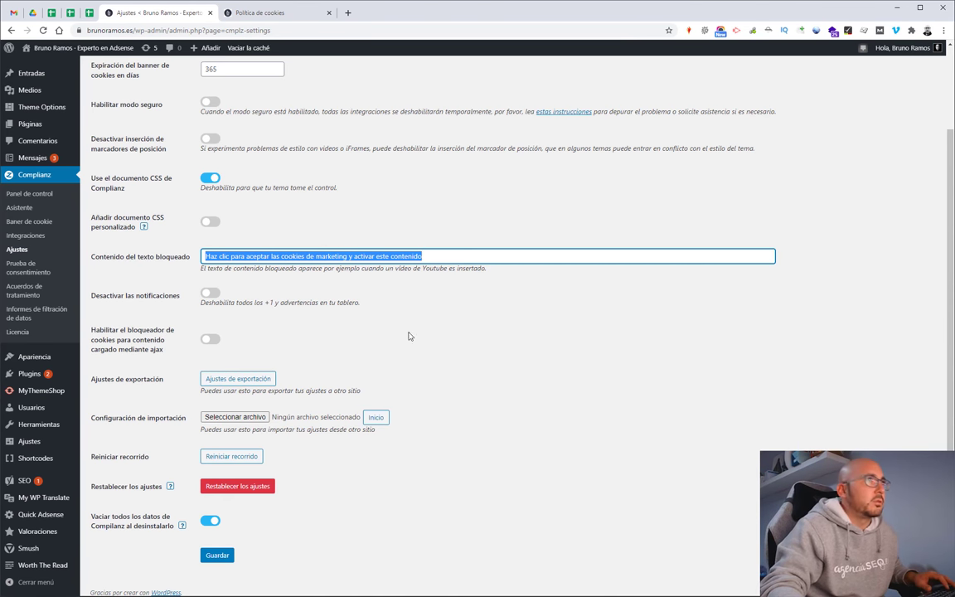
{"action": "scroll", "coordinate": [428, 347], "scroll_direction": "up", "scroll_amount": 2}
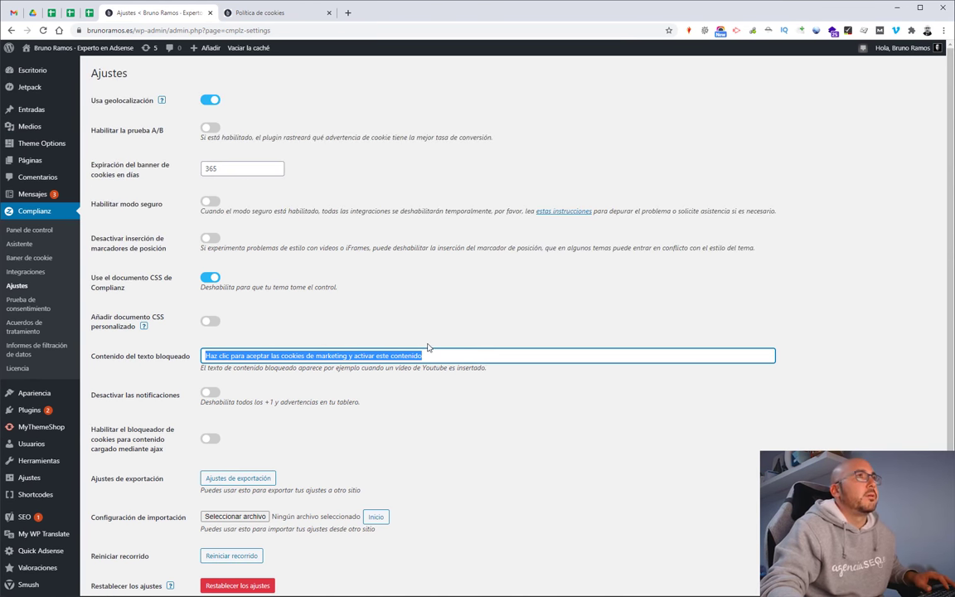
- Go to the logged-in Política de cookies page and open its WordPress editor in a new tab
{"action": "left_click", "coordinate": [248, 13]}
{"action": "scroll", "coordinate": [327, 271], "scroll_direction": "up", "scroll_amount": 3}
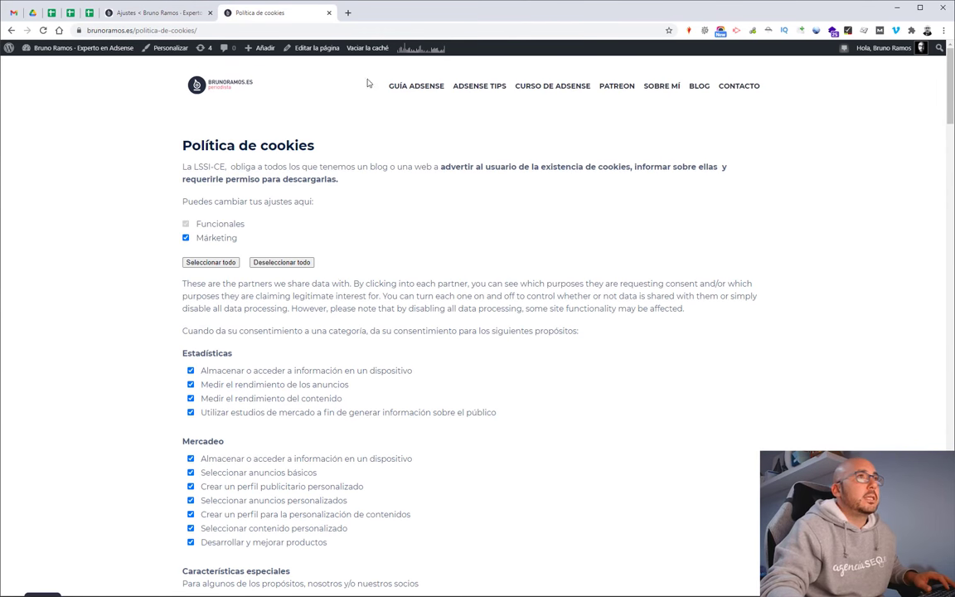
{"action": "middle_click", "coordinate": [319, 48]}
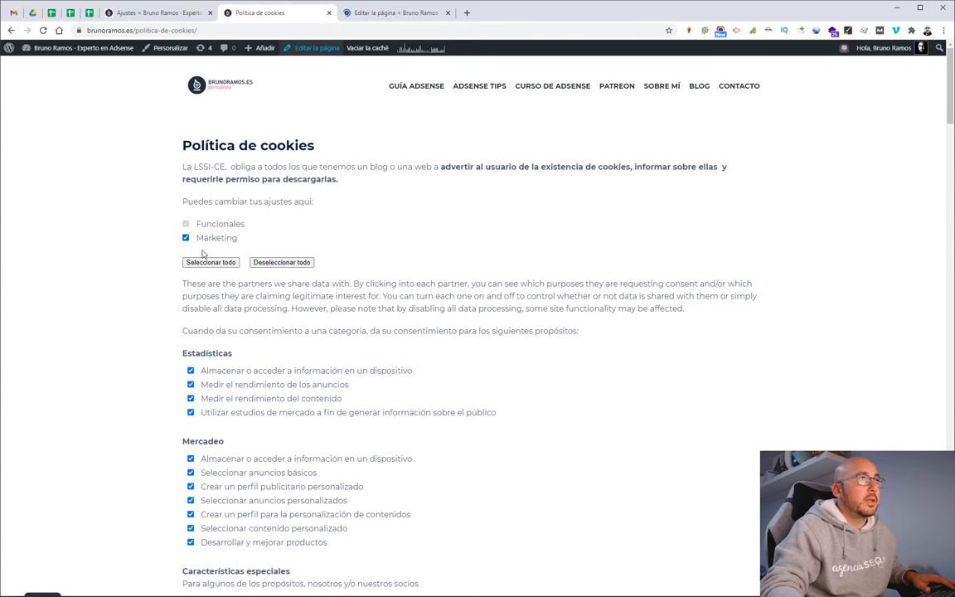
- Review the consent options on the live cookie policy and highlight "Puedes cambiar tus ajustes aquí:" in the page editor
{"action": "left_click_drag", "start_coordinate": [172, 219], "coordinate": [388, 257]}
{"action": "left_click", "coordinate": [239, 375]}
{"action": "scroll", "coordinate": [133, 378], "scroll_direction": "down", "scroll_amount": 4}
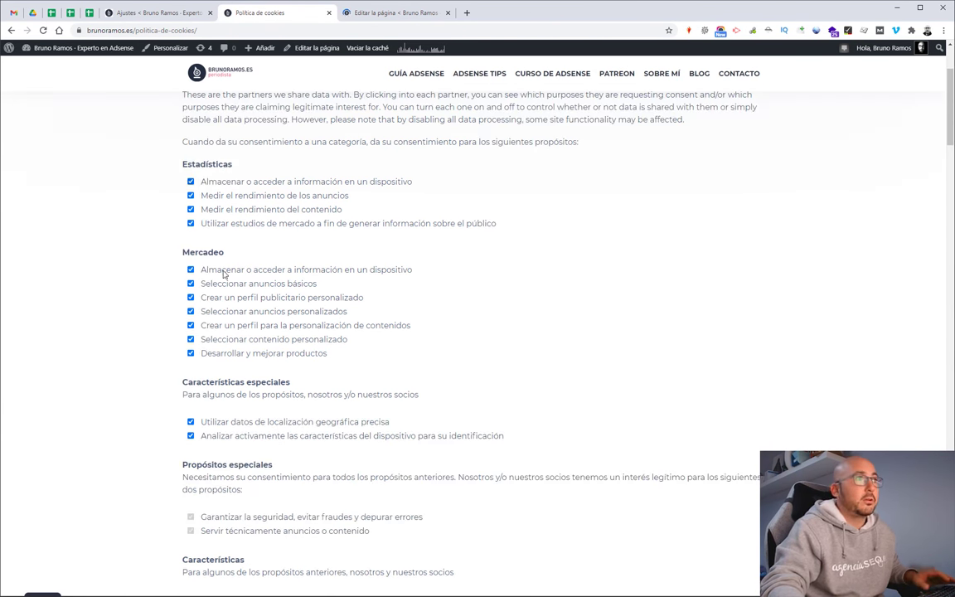
{"action": "left_click", "coordinate": [389, 13]}
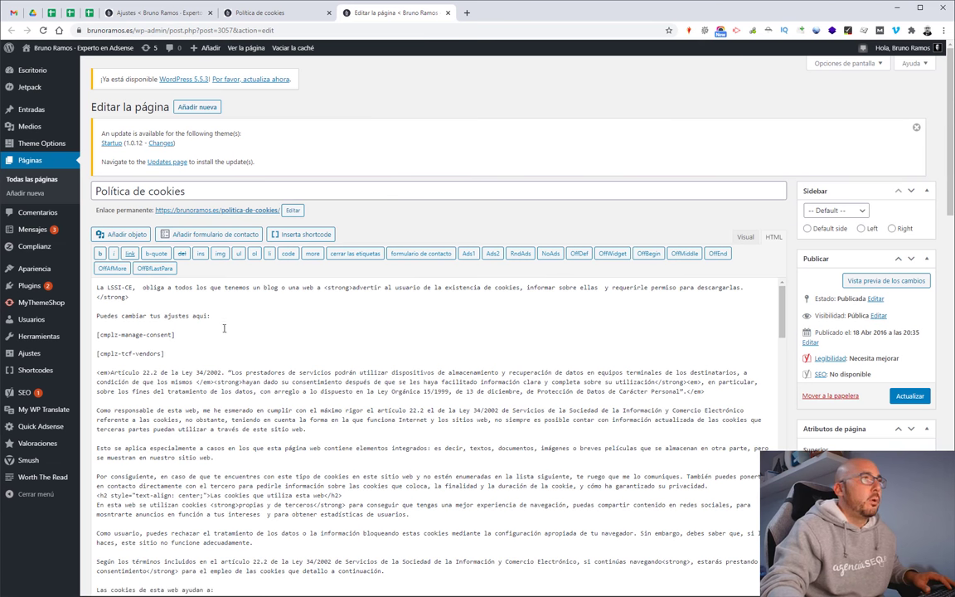
{"action": "triple_click", "coordinate": [229, 315]}
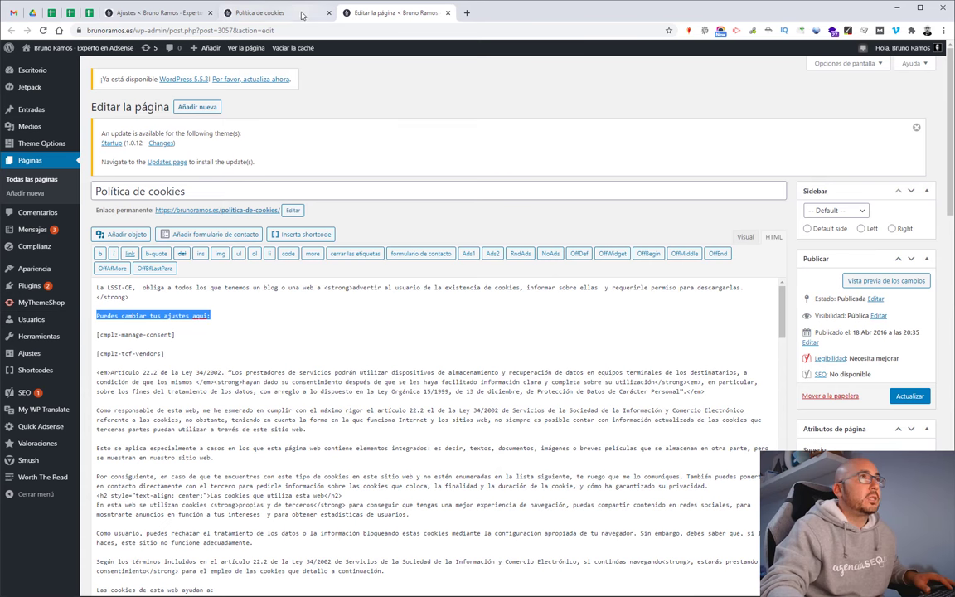
- Deselect all consent options on the live Política de cookies page
{"action": "left_click", "coordinate": [274, 12]}
{"action": "scroll", "coordinate": [224, 196], "scroll_direction": "up", "scroll_amount": 3}
{"action": "scroll", "coordinate": [224, 215], "scroll_direction": "up", "scroll_amount": 1}
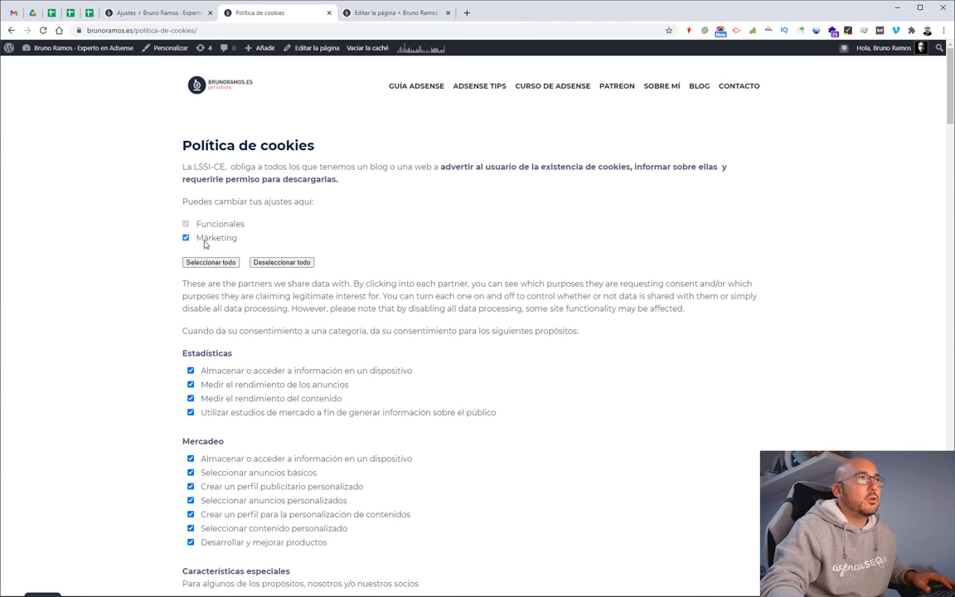
{"action": "left_click", "coordinate": [281, 262]}
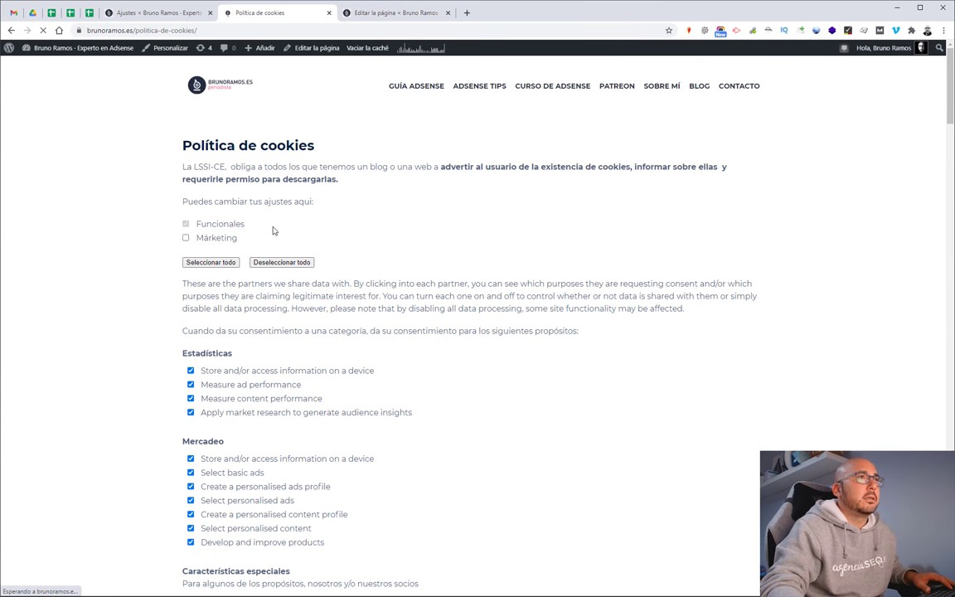
{"action": "left_click", "coordinate": [272, 263]}
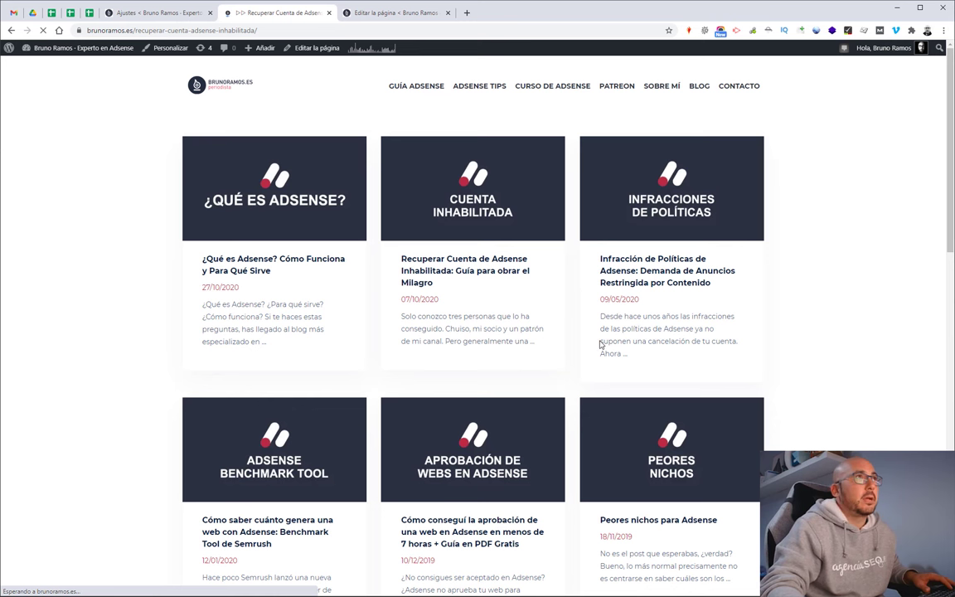
- Browse the Recuperar Cuenta de Adsense Inhabilitada post and reopen the cookie policy from its footer
{"action": "scroll", "coordinate": [605, 344], "scroll_direction": "down", "scroll_amount": 3}
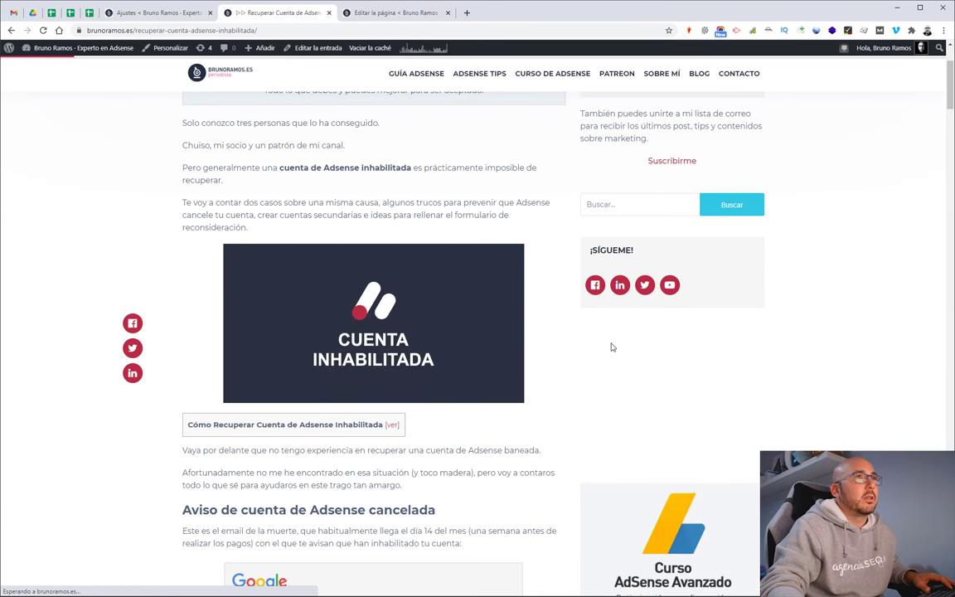
{"action": "left_click", "coordinate": [361, 15]}
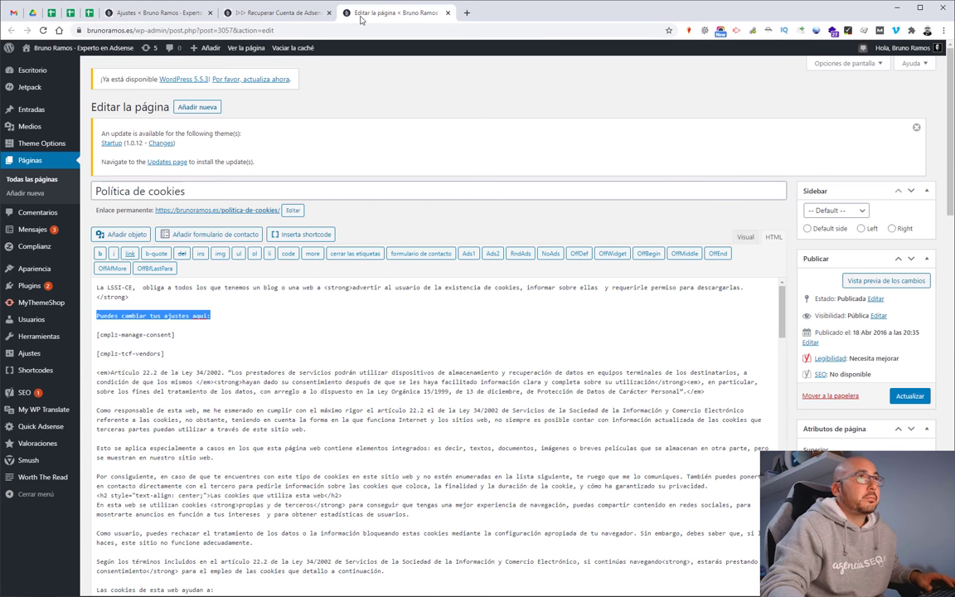
{"action": "left_click", "coordinate": [269, 13]}
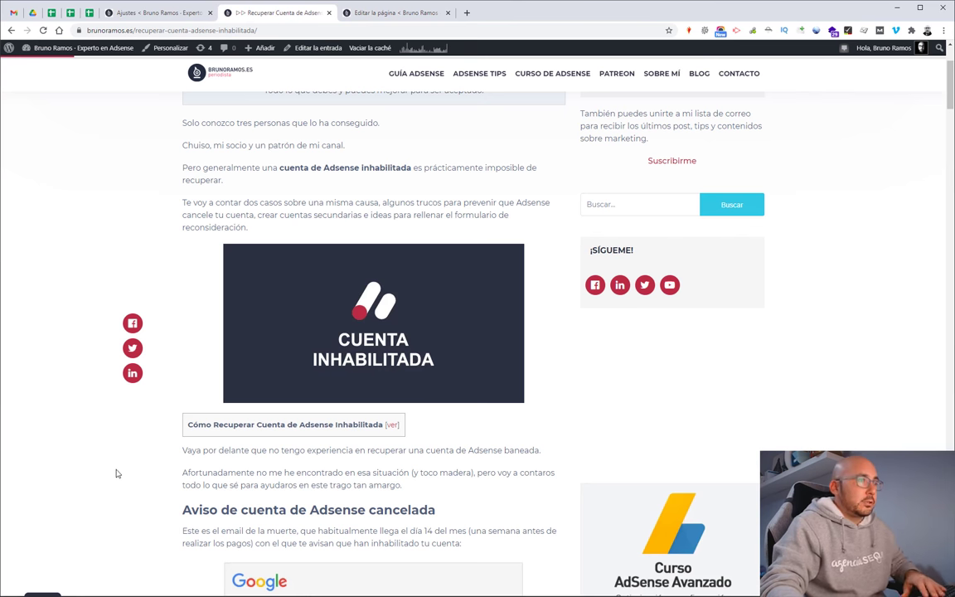
{"action": "key", "text": "End"}
{"action": "left_click", "coordinate": [498, 498]}
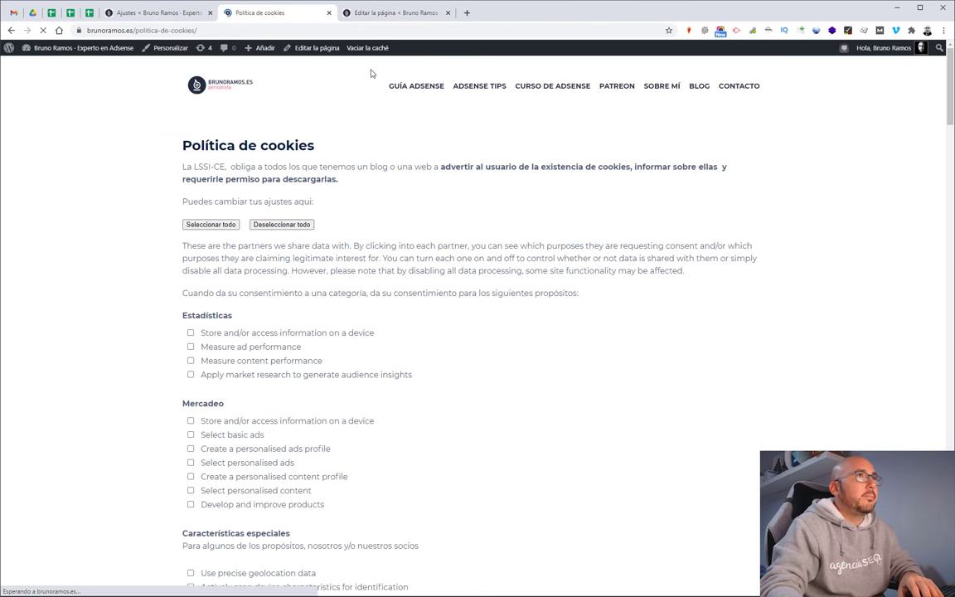
- Highlight the consent category block on the live page and the matching [cmplz-manage-consent] shortcode with its intro line in the editor
{"action": "left_click_drag", "start_coordinate": [177, 201], "coordinate": [324, 255]}
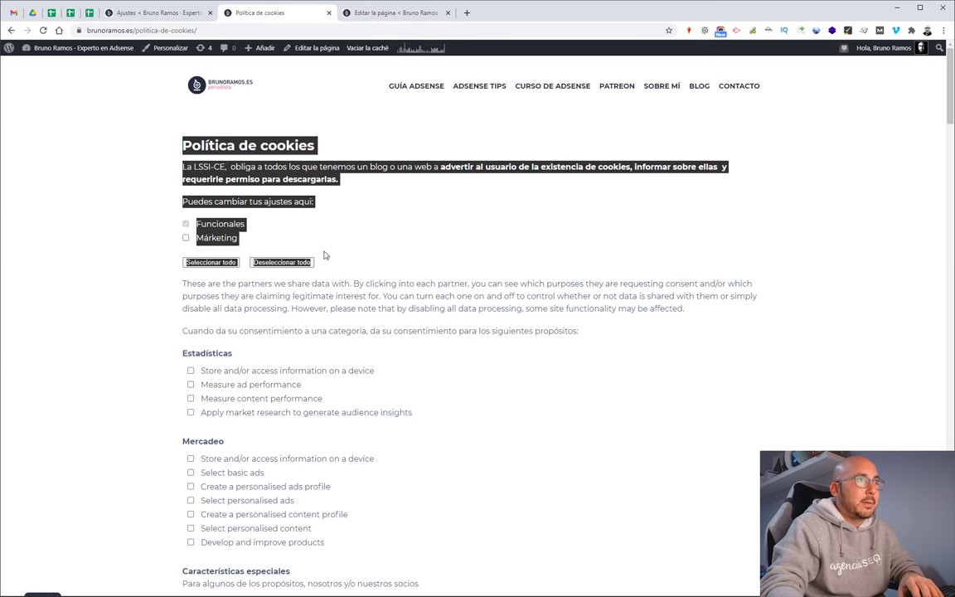
{"action": "left_click_drag", "start_coordinate": [358, 183], "coordinate": [180, 142]}
{"action": "left_click", "coordinate": [234, 203]}
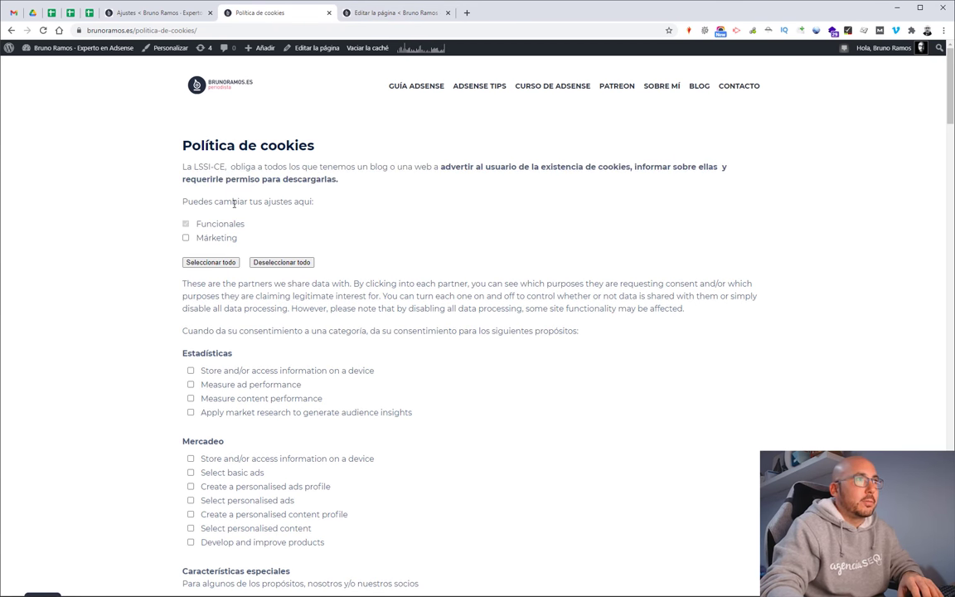
{"action": "left_click_drag", "start_coordinate": [184, 200], "coordinate": [355, 266]}
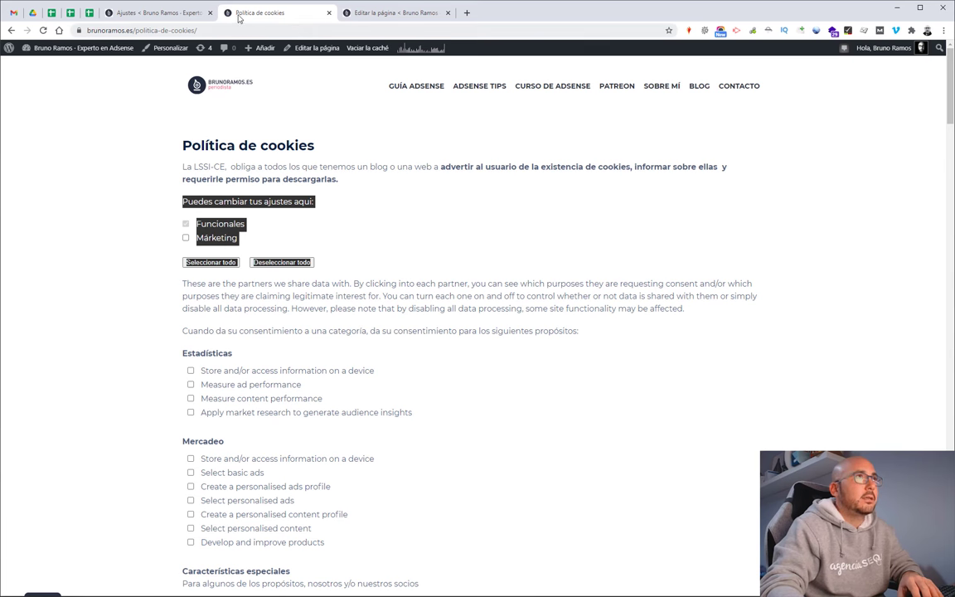
{"action": "left_click", "coordinate": [372, 15]}
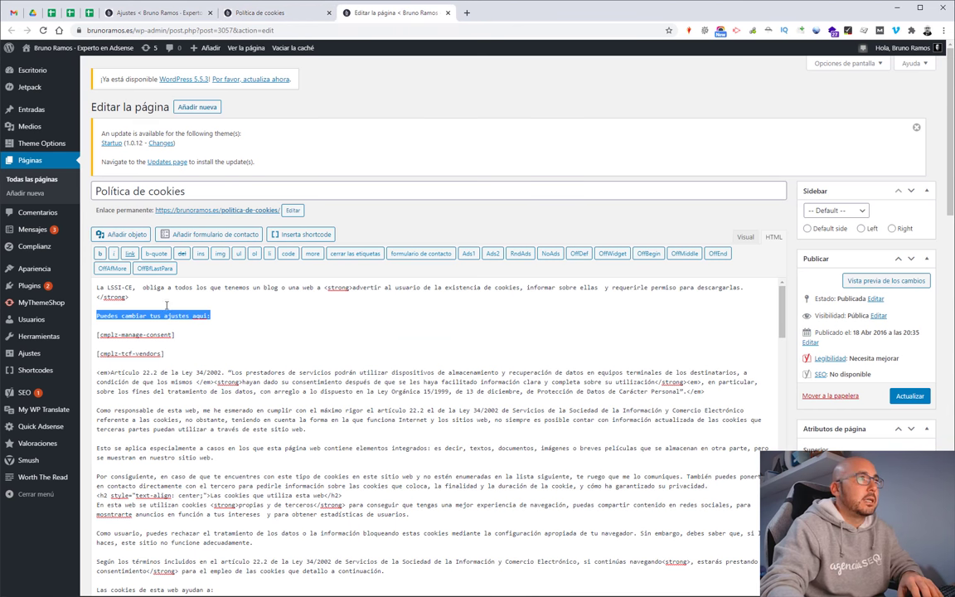
{"action": "left_click_drag", "start_coordinate": [97, 316], "coordinate": [215, 334]}
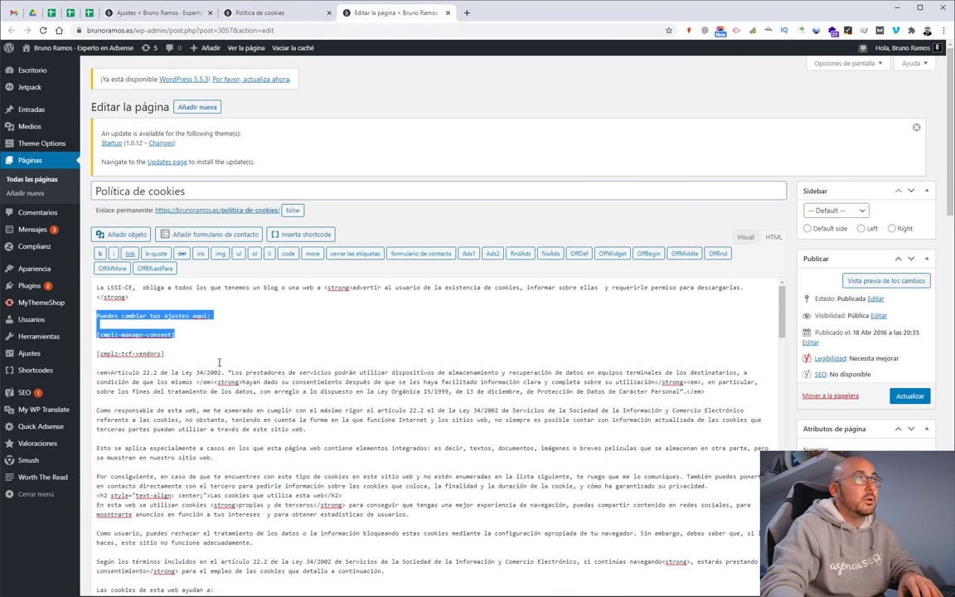
- Review the TCF purposes and Vendors list on the cookie policy, and highlight the [cmplz-tcf-vendors] shortcode in the editor
{"action": "left_click", "coordinate": [264, 15]}
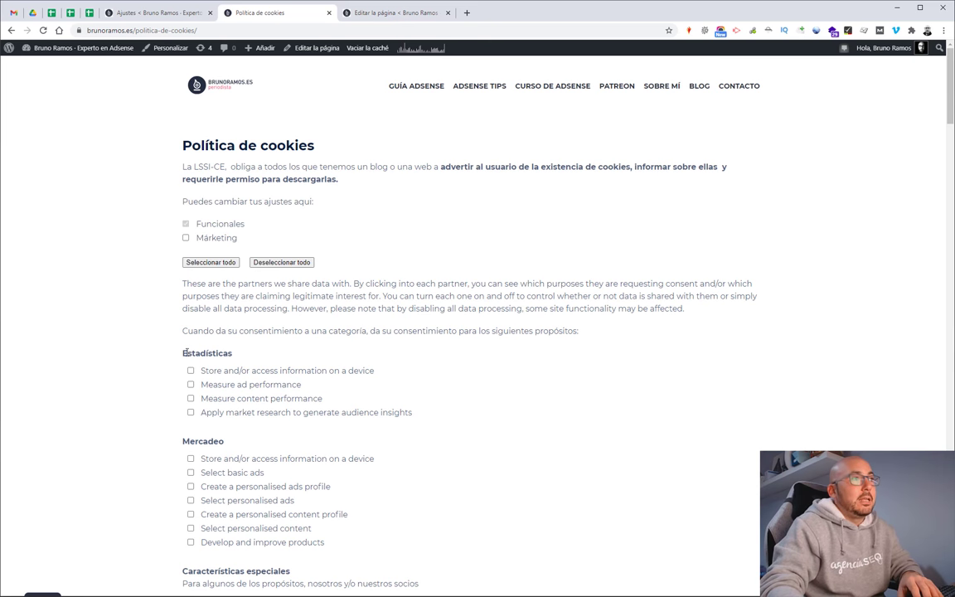
{"action": "scroll", "coordinate": [186, 353], "scroll_direction": "down", "scroll_amount": 3}
{"action": "scroll", "coordinate": [189, 212], "scroll_direction": "down", "scroll_amount": 5}
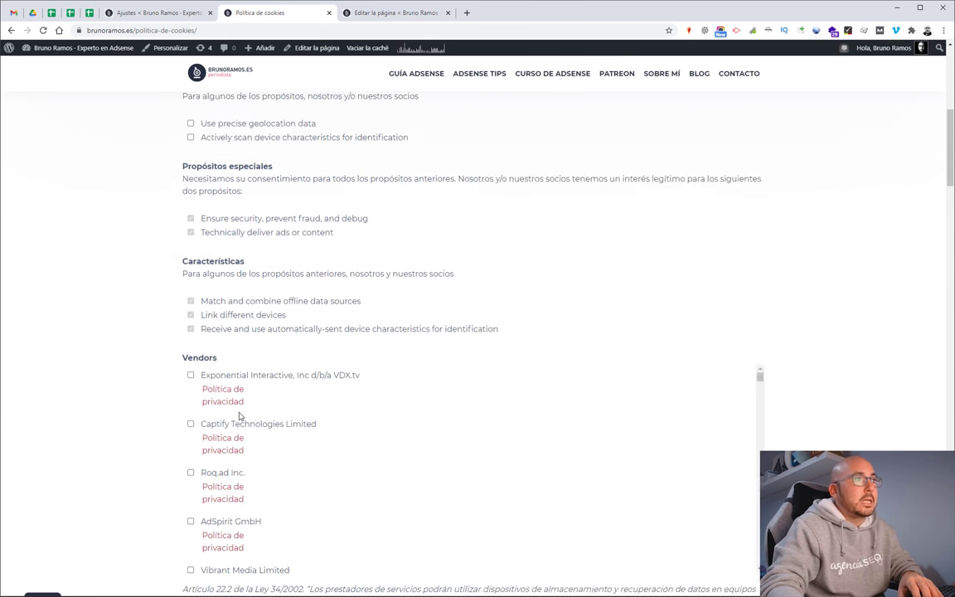
{"action": "scroll", "coordinate": [238, 300], "scroll_direction": "down", "scroll_amount": 2}
{"action": "scroll", "coordinate": [238, 300], "scroll_direction": "down", "scroll_amount": 6}
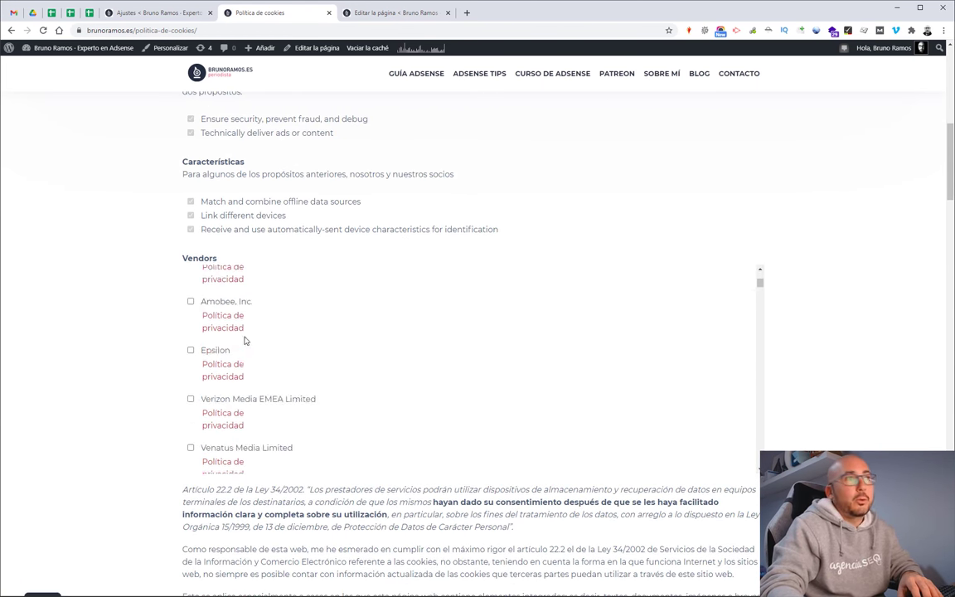
{"action": "left_click", "coordinate": [369, 18]}
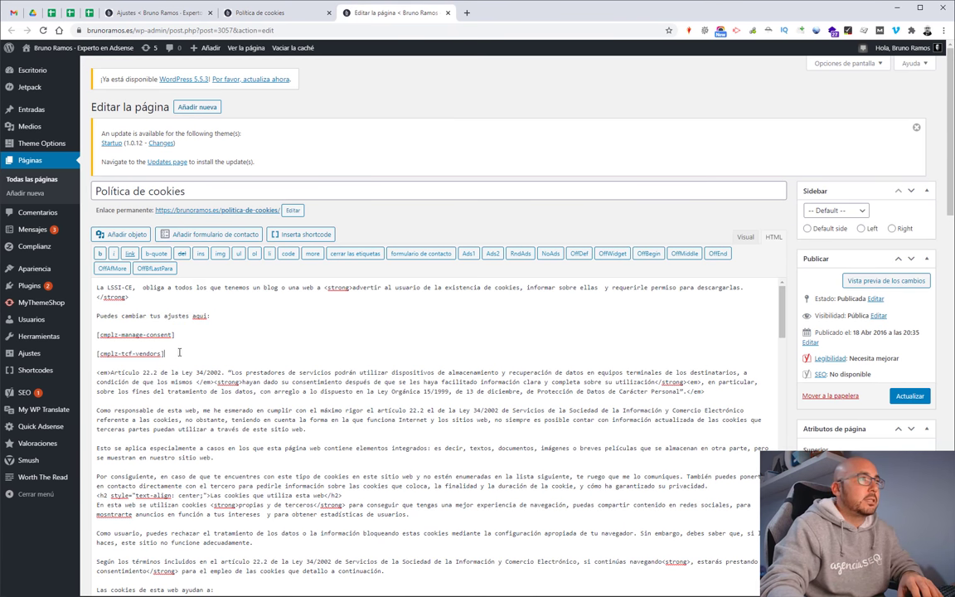
{"action": "left_click_drag", "start_coordinate": [164, 353], "coordinate": [93, 353]}
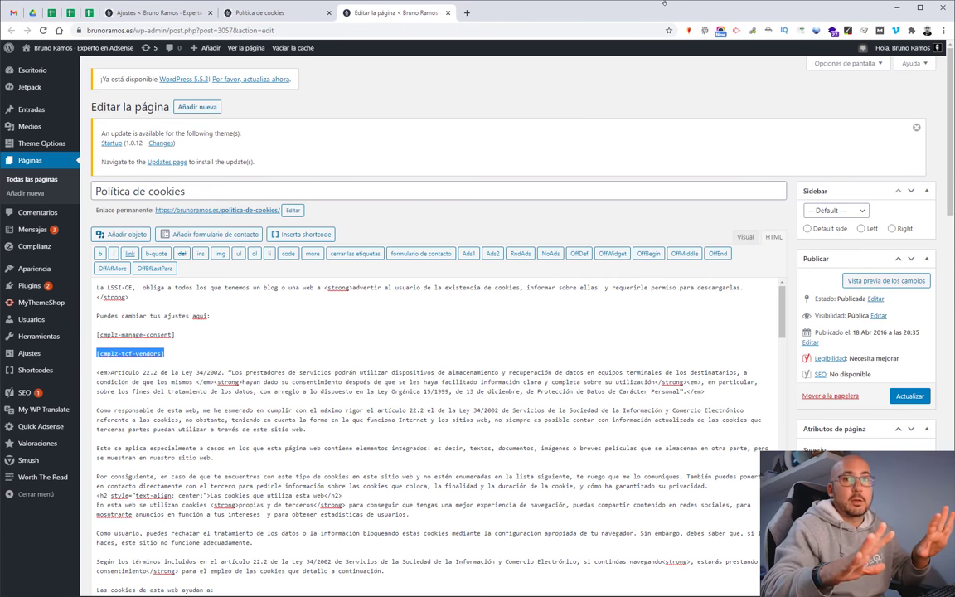
- Highlight the [cmplz-manage-consent] and [cmplz-tcf-vendors] shortcodes together, and return to Complianz's Ajustes
{"action": "left_click_drag", "start_coordinate": [211, 343], "coordinate": [97, 334]}
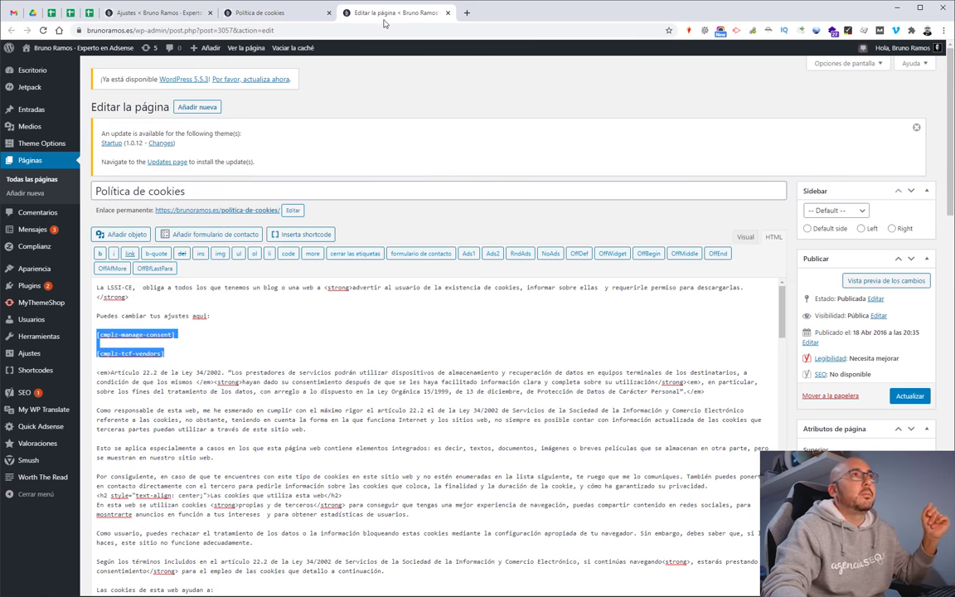
{"action": "left_click", "coordinate": [273, 12]}
{"action": "left_click", "coordinate": [166, 13]}
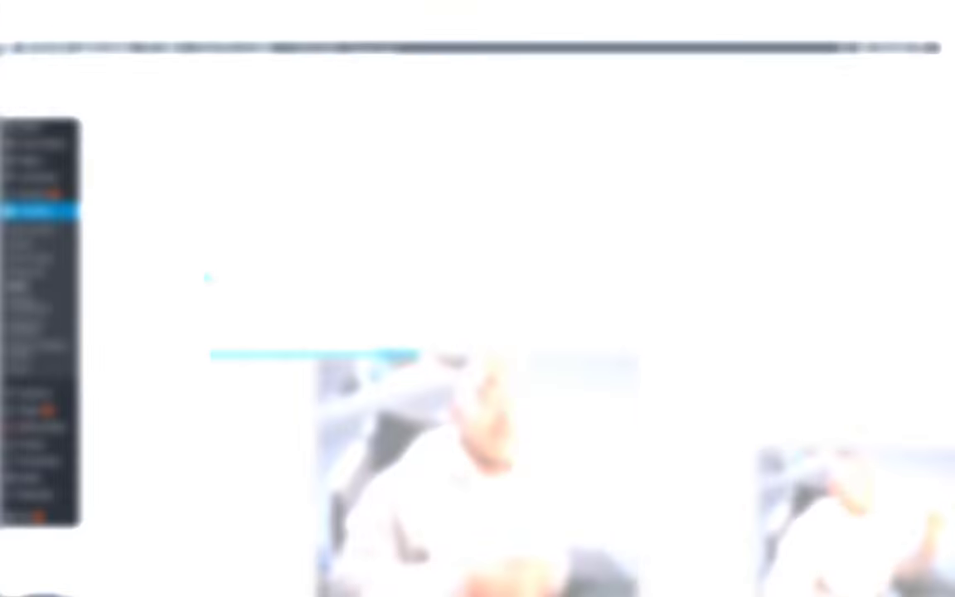